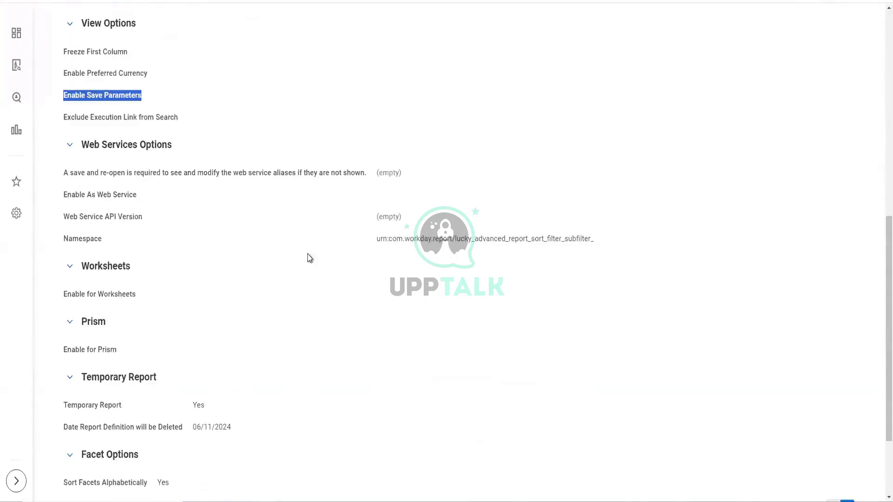
pyautogui.moveTo(596, 238); pyautogui.dragTo(450, 238)
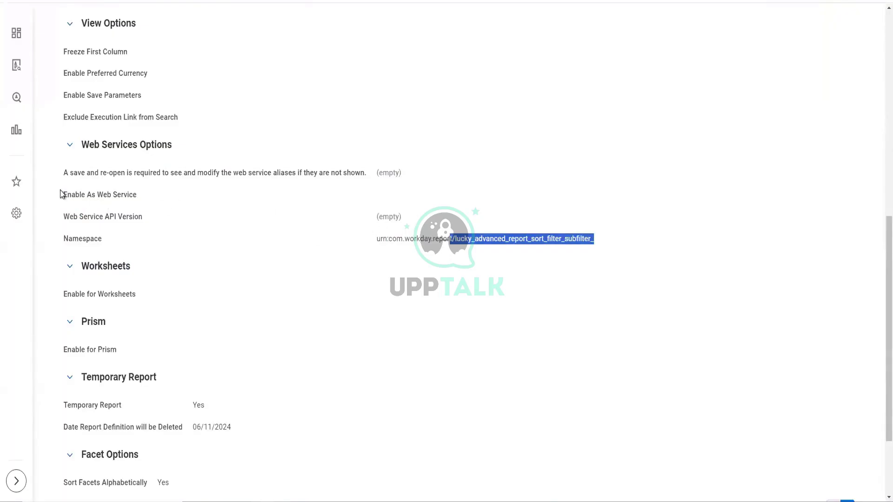
pyautogui.moveTo(62, 193); pyautogui.dragTo(141, 197)
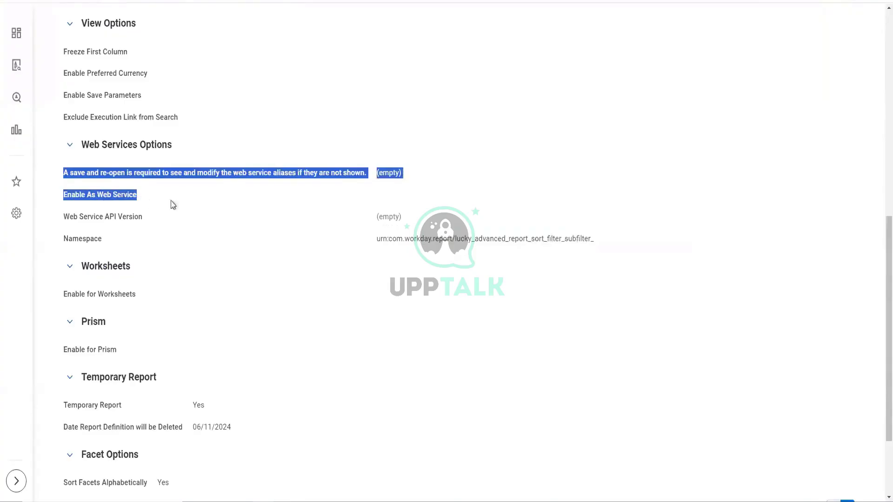
pyautogui.click(433, 214)
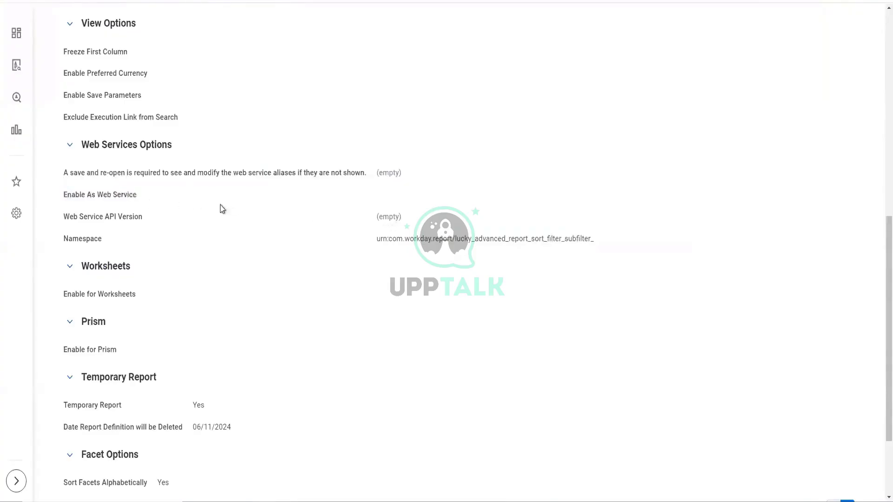
pyautogui.scroll(-3, 180, 219)
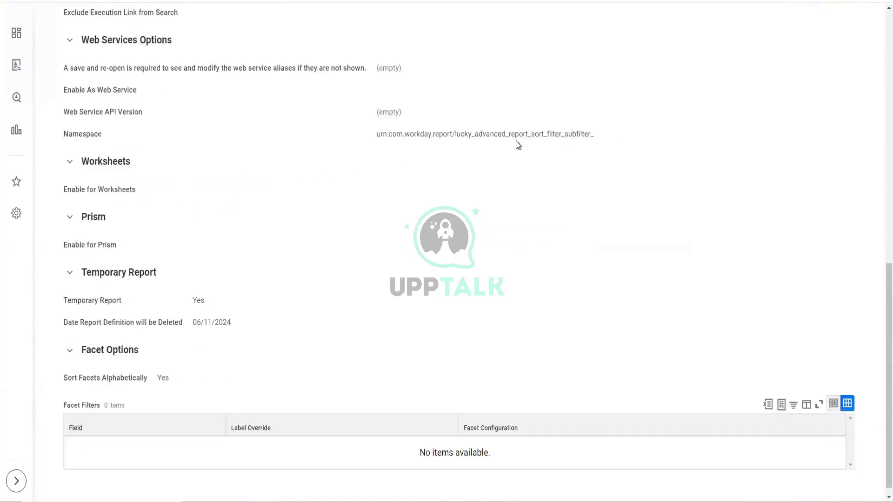
pyautogui.moveTo(517, 144); pyautogui.dragTo(70, 40)
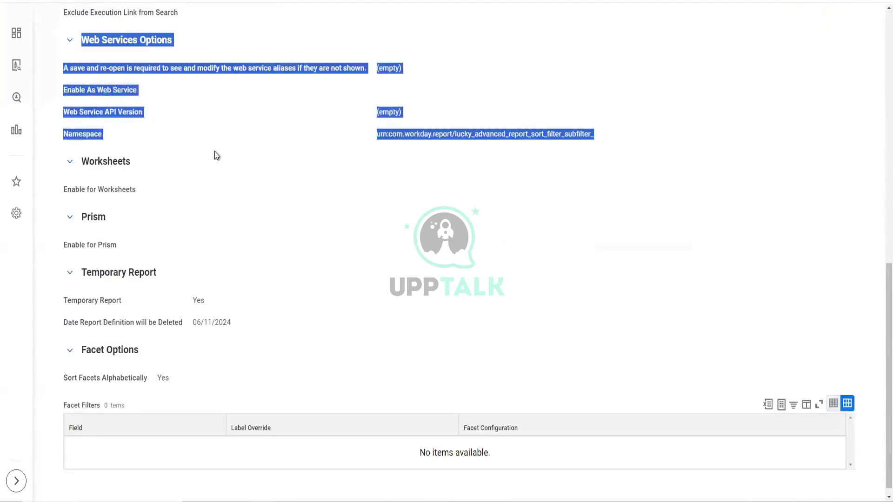
pyautogui.scroll(1, 218, 152)
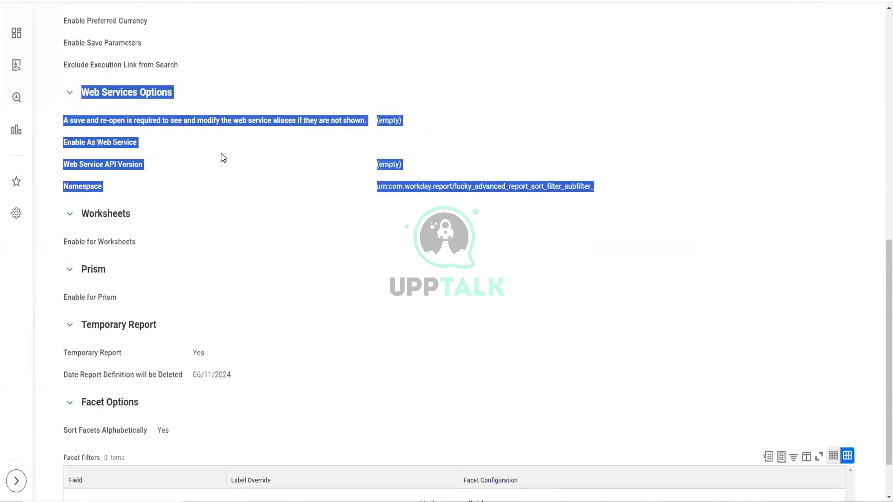
pyautogui.click(386, 143)
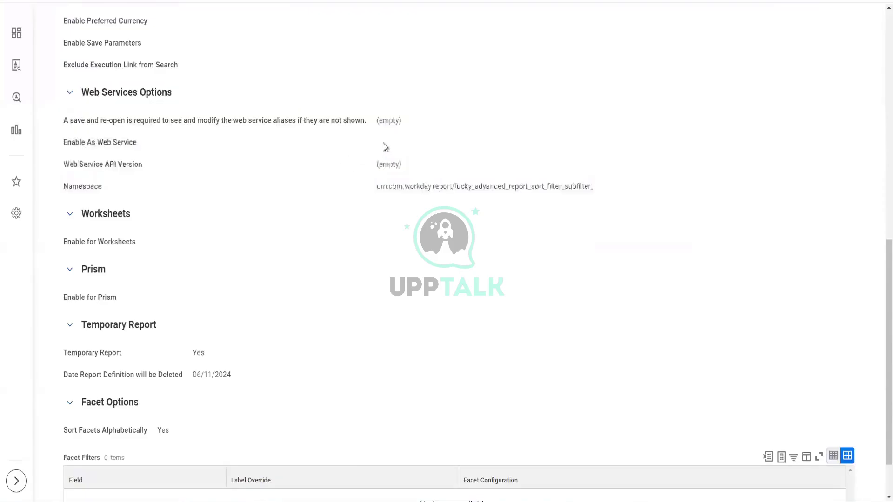
pyautogui.scroll(1, 317, 174)
pyautogui.scroll(4, 316, 176)
pyautogui.scroll(-3, 315, 176)
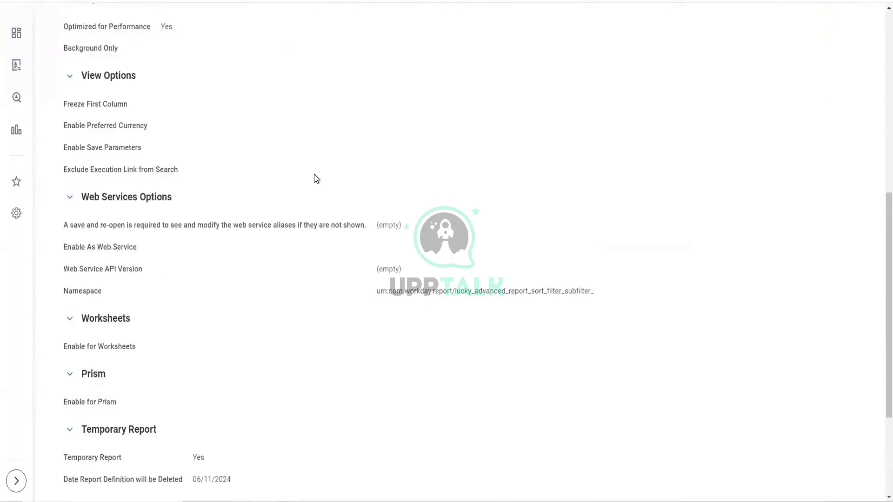
pyautogui.scroll(5, 316, 178)
pyautogui.scroll(3, 325, 85)
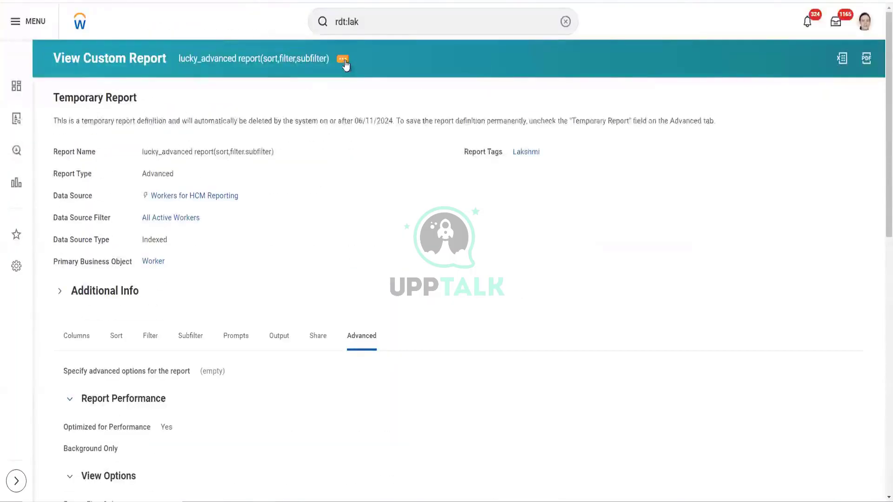
# - Open the related actions for lucky_advanced report(sort,filter,subfilter) and scroll through the edit page
pyautogui.click(344, 63)
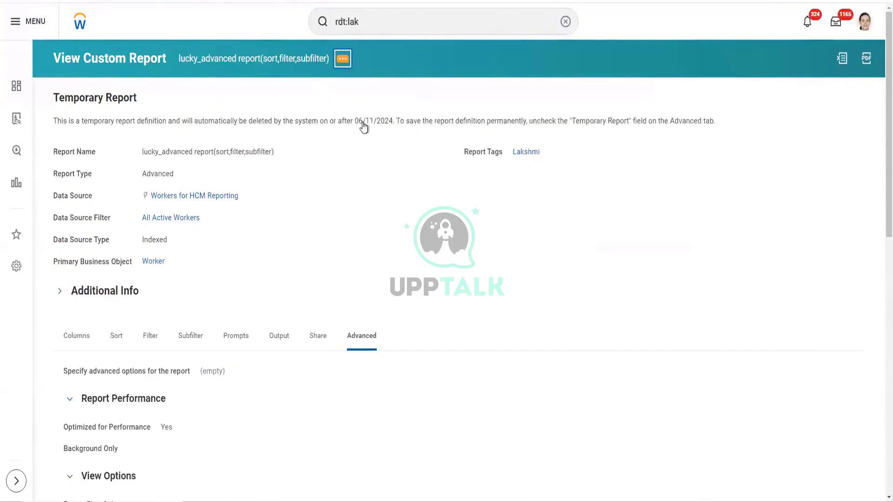
pyautogui.scroll(-5, 566, 127)
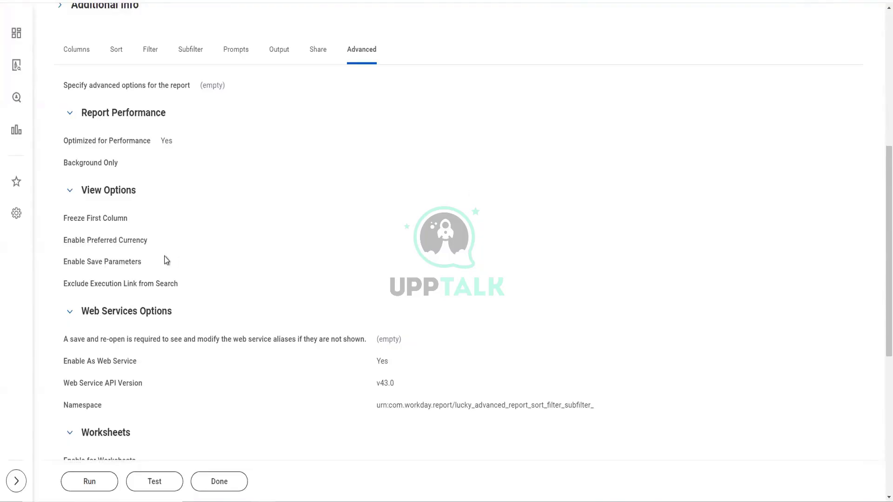
pyautogui.scroll(6, 205, 267)
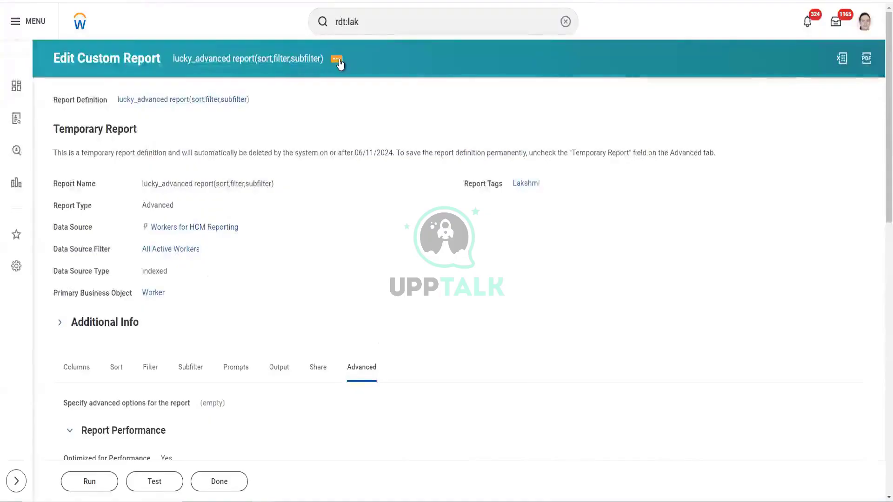
# - Show the report's Actions menu with its Custom Report, Integration IDs and Web Service groups
pyautogui.click(336, 58)
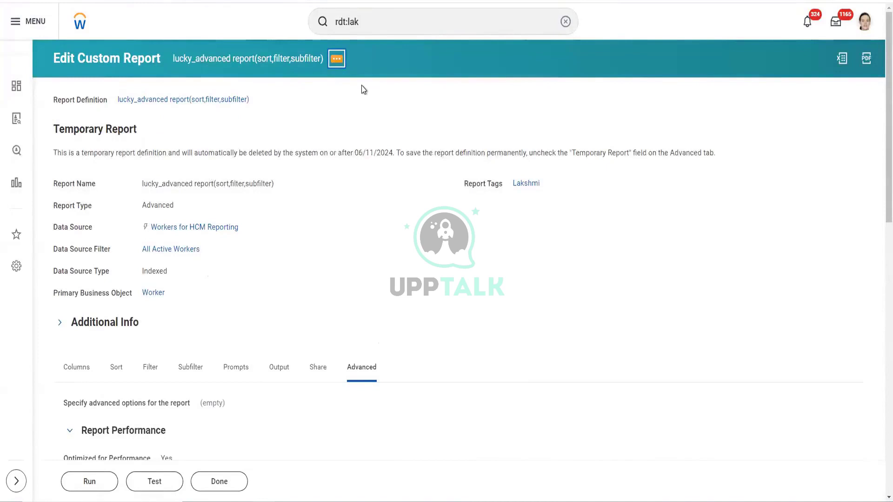
pyautogui.click(337, 59)
pyautogui.moveTo(404, 101)
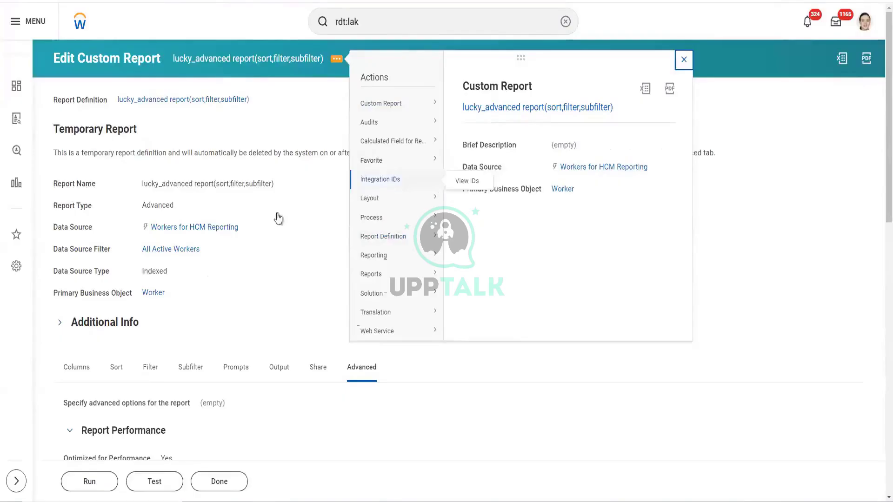
pyautogui.scroll(-1, 272, 217)
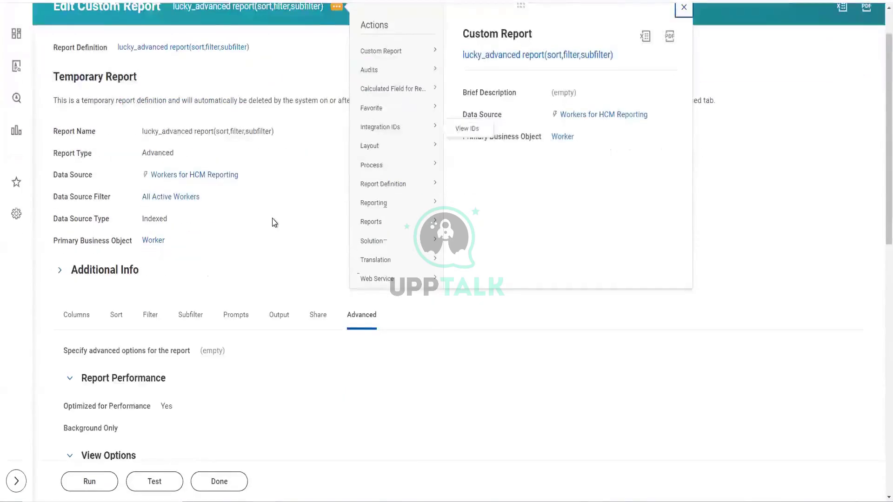
pyautogui.scroll(1, 259, 197)
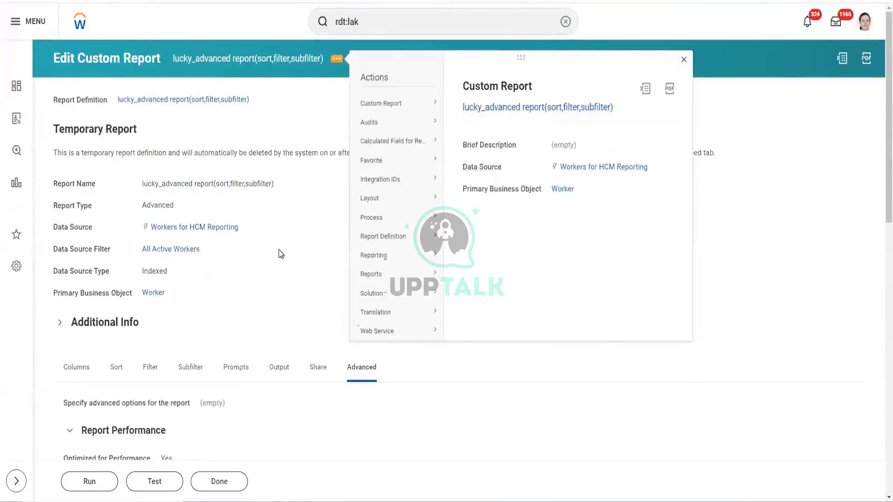
pyautogui.scroll(-1, 280, 252)
pyautogui.scroll(-6, 277, 347)
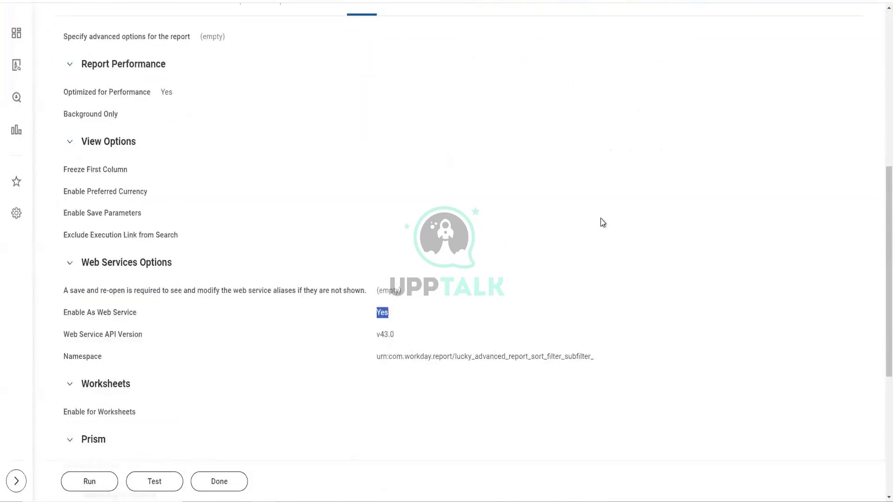
# - Scroll through Web Services, Temporary Report and Facet Options, confirming Enable As Web Service Yes and v43.0
pyautogui.scroll(3, 601, 218)
pyautogui.scroll(-1, 600, 219)
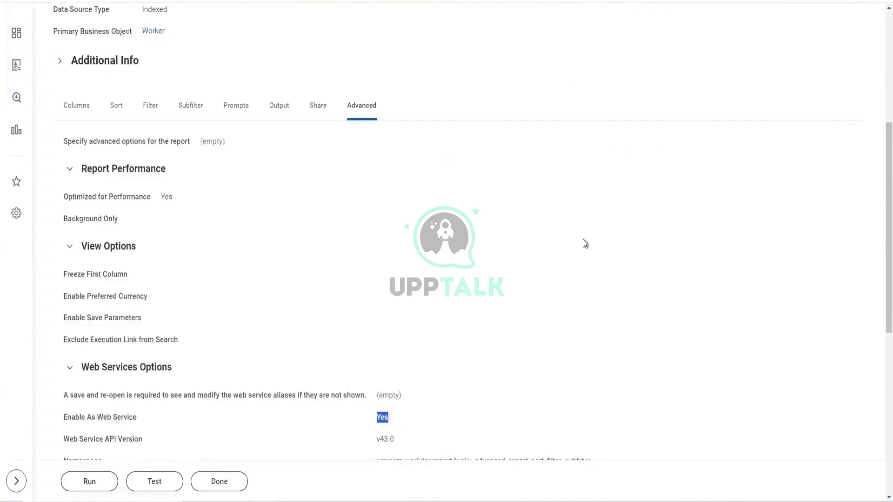
pyautogui.scroll(2, 587, 242)
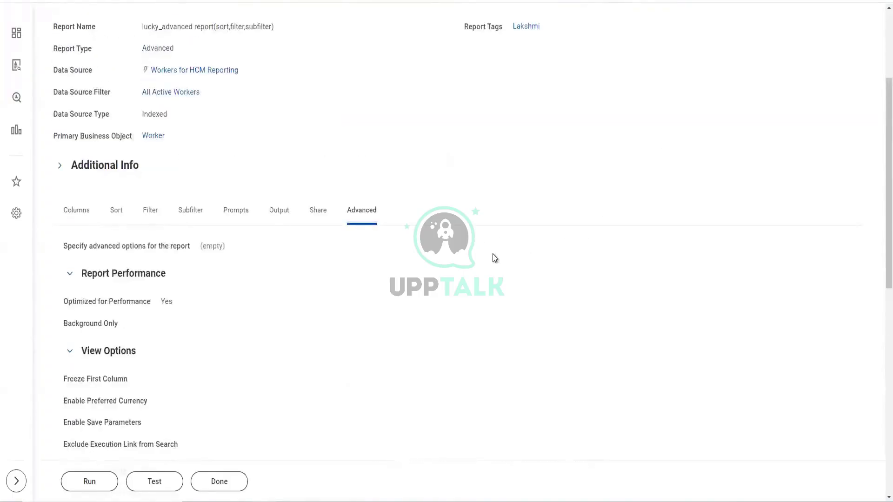
pyautogui.scroll(1, 492, 261)
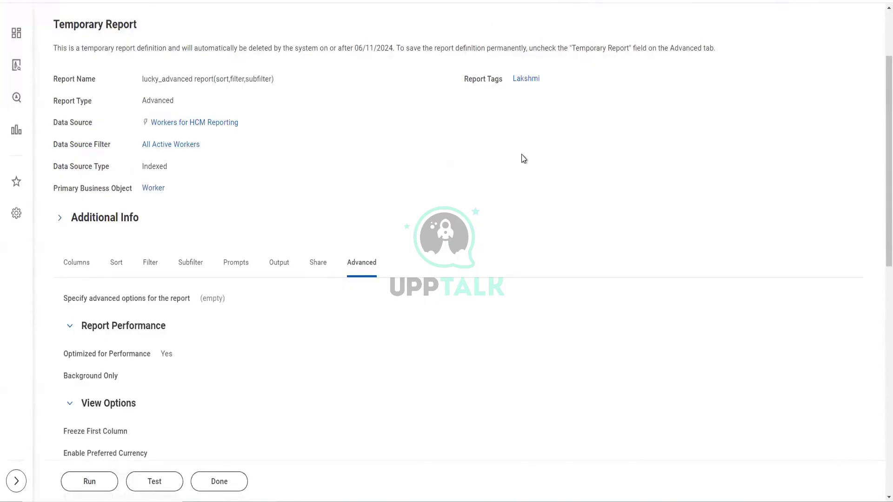
pyautogui.scroll(3, 549, 184)
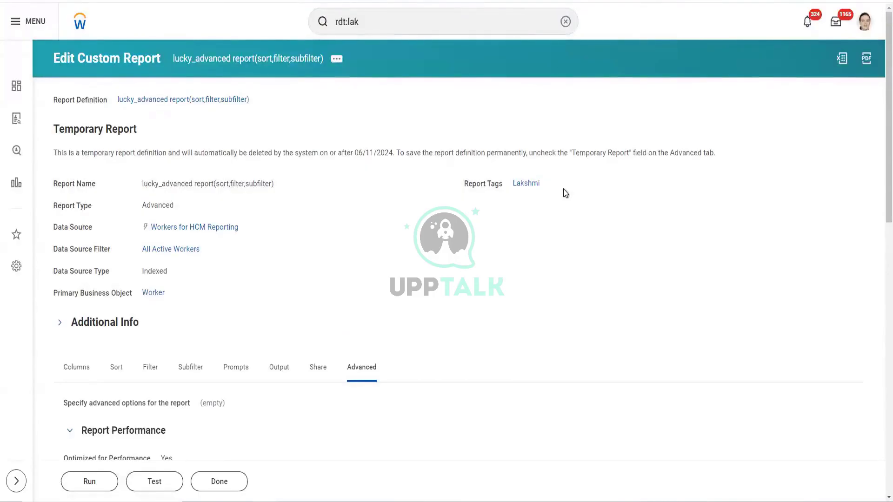
pyautogui.scroll(-3, 605, 209)
pyautogui.scroll(-7, 594, 242)
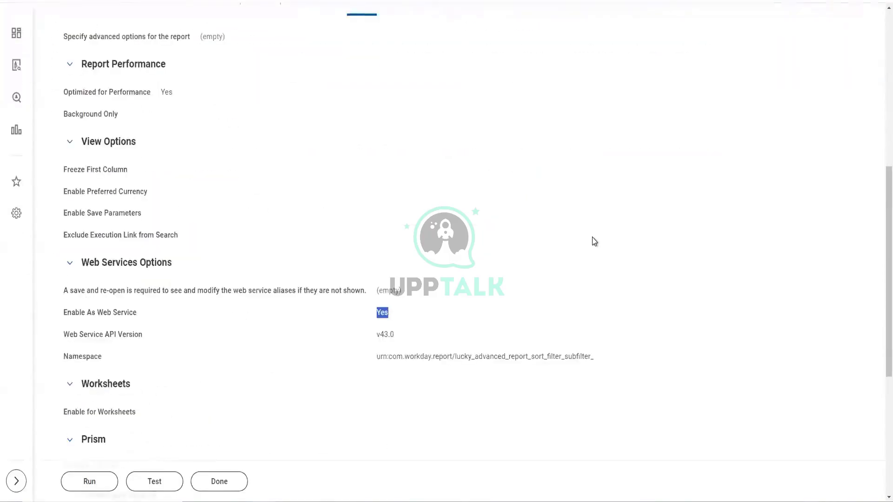
pyautogui.scroll(9, 106, 314)
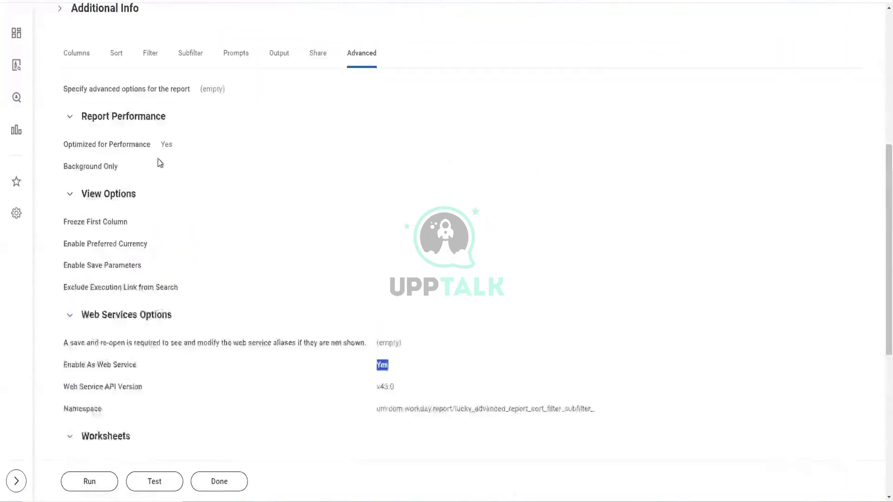
pyautogui.scroll(-6, 357, 371)
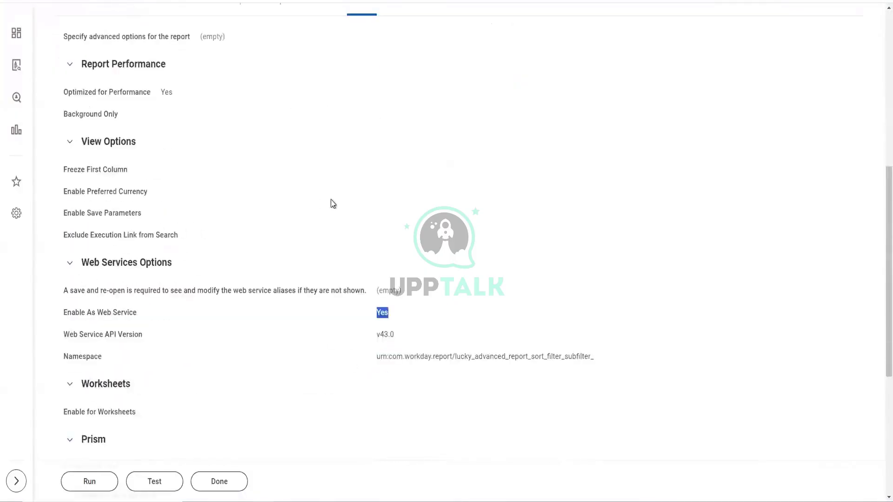
pyautogui.scroll(4, 218, 206)
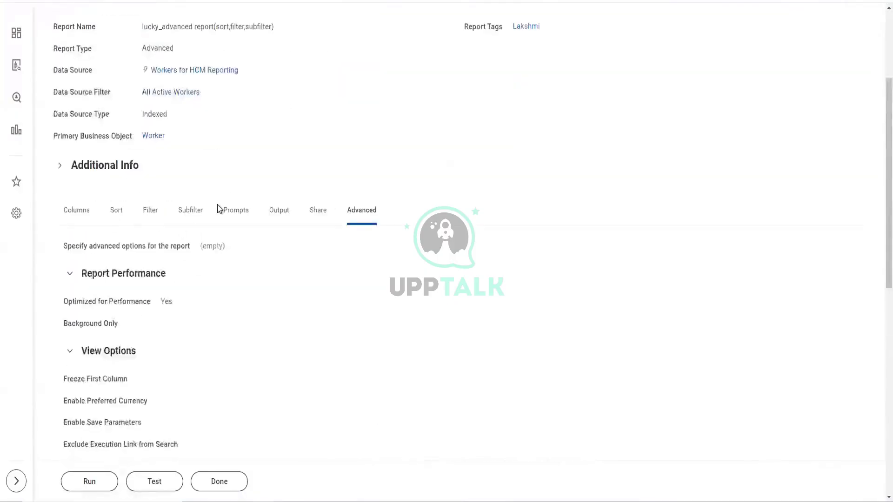
pyautogui.scroll(3, 217, 208)
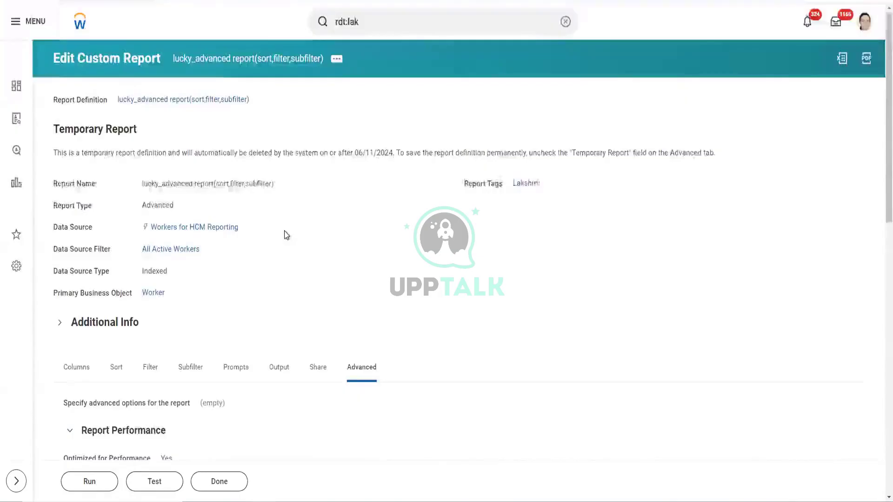
pyautogui.scroll(-10, 286, 295)
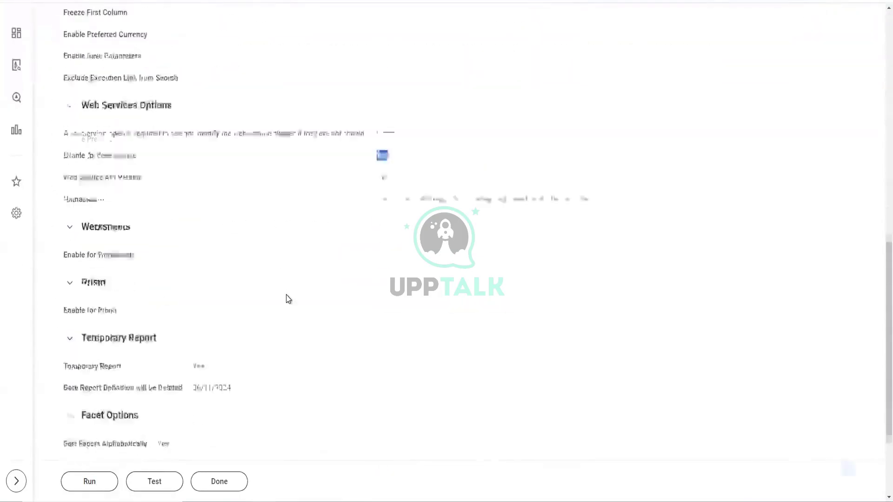
pyautogui.scroll(-2, 288, 299)
pyautogui.scroll(9, 286, 292)
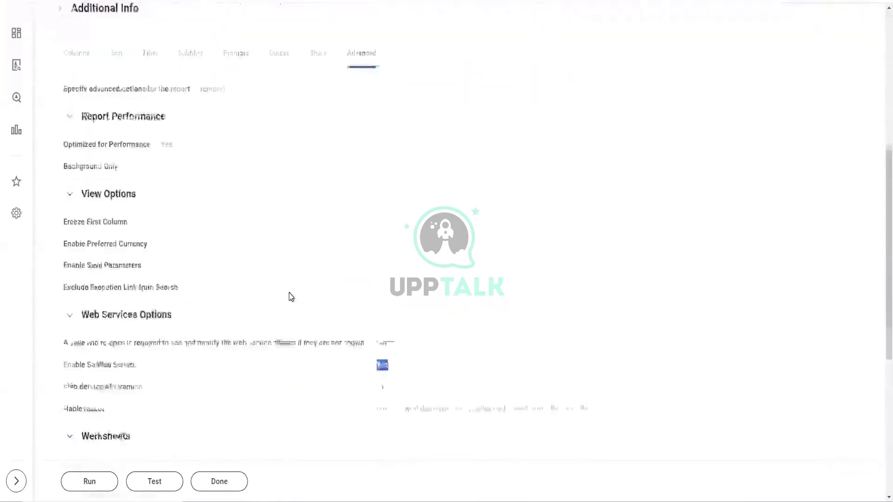
pyautogui.scroll(3, 299, 305)
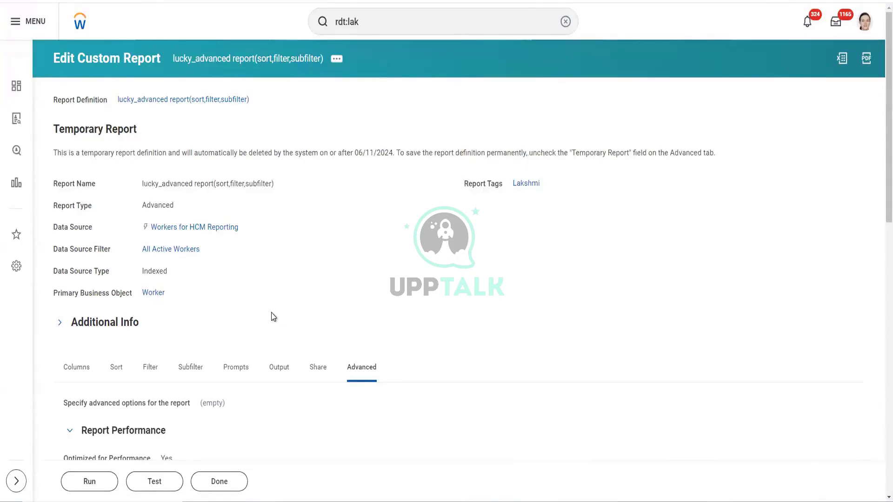
pyautogui.scroll(-10, 273, 317)
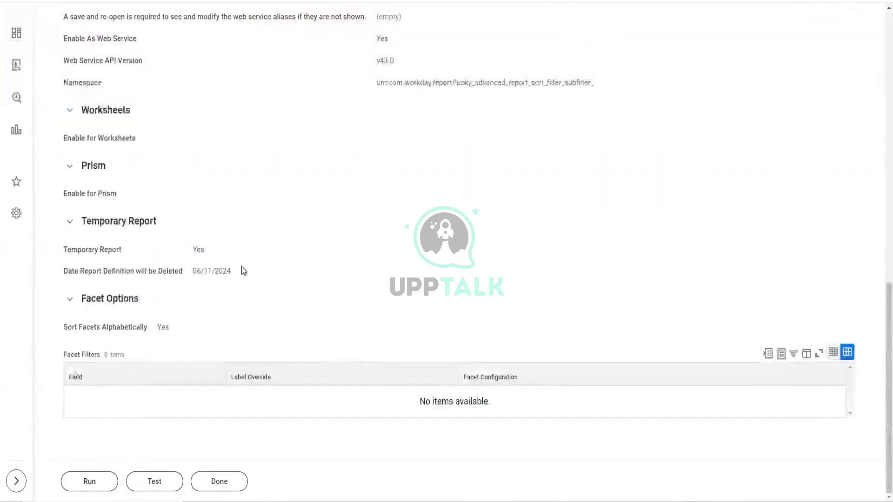
pyautogui.scroll(5, 241, 267)
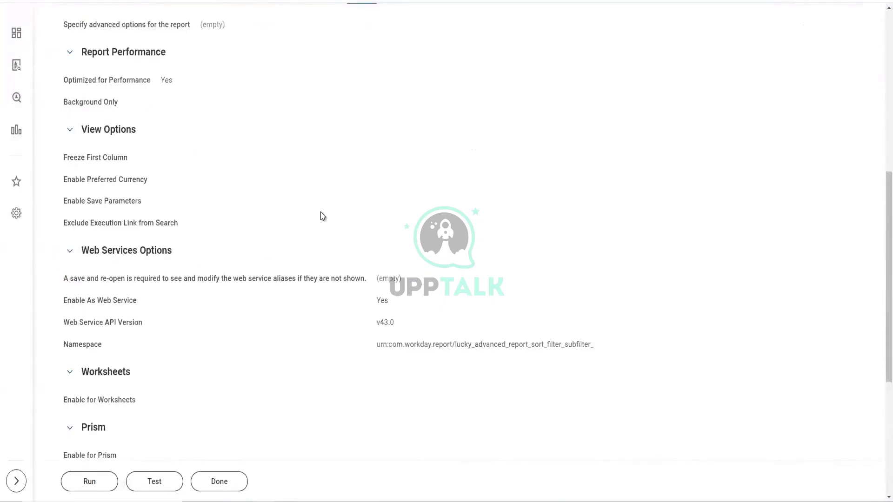
pyautogui.scroll(4, 216, 260)
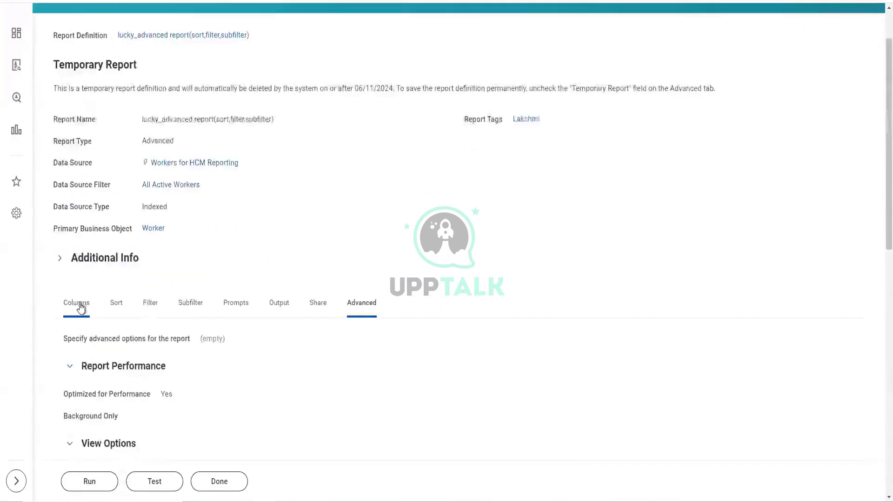
# - List the eight report columns and highlight the Group Column Headings entry Dependents_group
pyautogui.click(78, 303)
pyautogui.scroll(-3, 300, 247)
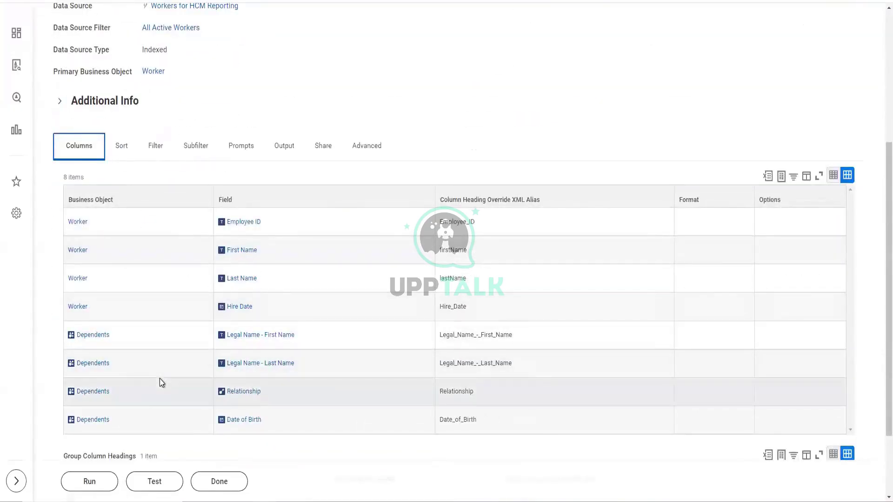
pyautogui.scroll(-1, 161, 384)
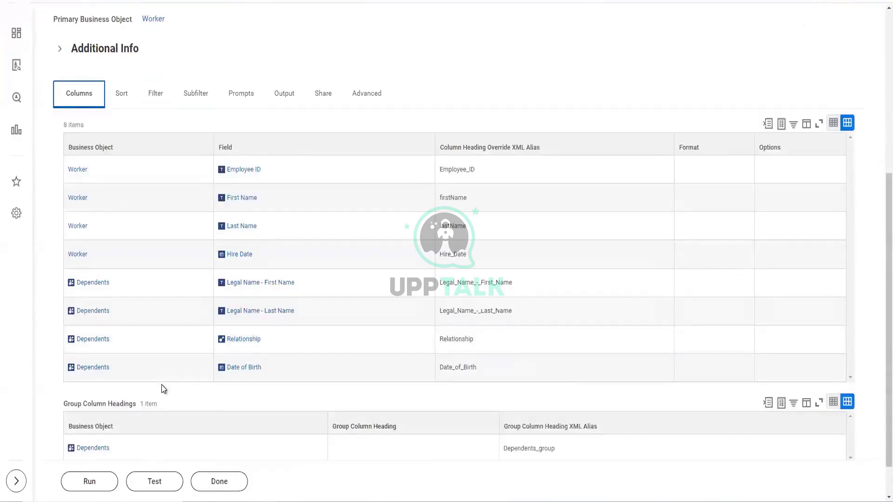
pyautogui.scroll(-1, 162, 388)
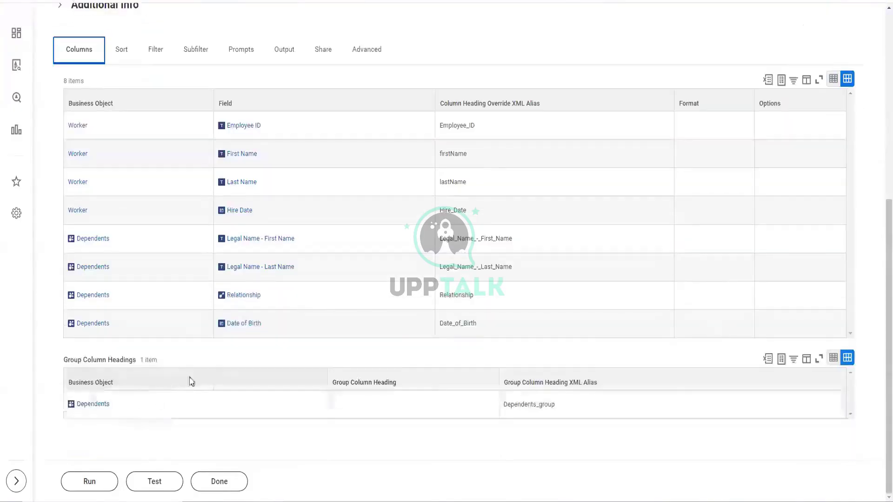
pyautogui.moveTo(64, 356); pyautogui.dragTo(139, 369)
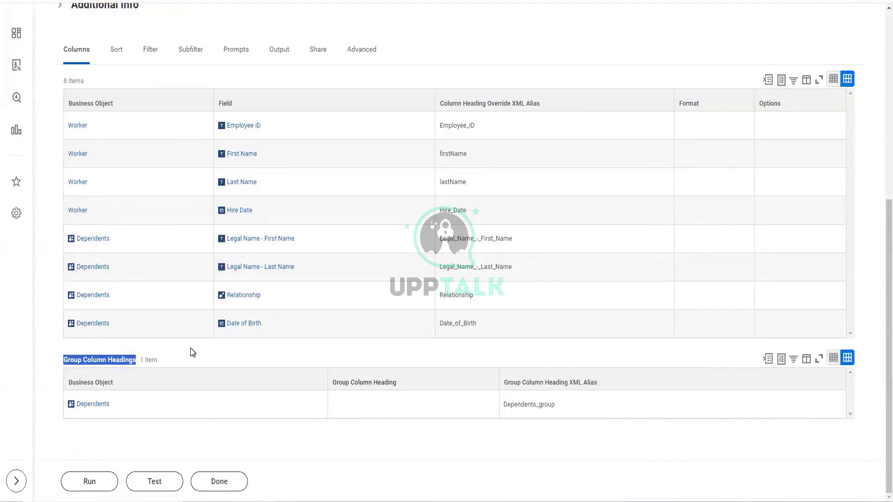
# - Highlight the Group Column Headings table and its Dependents row to emphasise the grouping
pyautogui.click(192, 352)
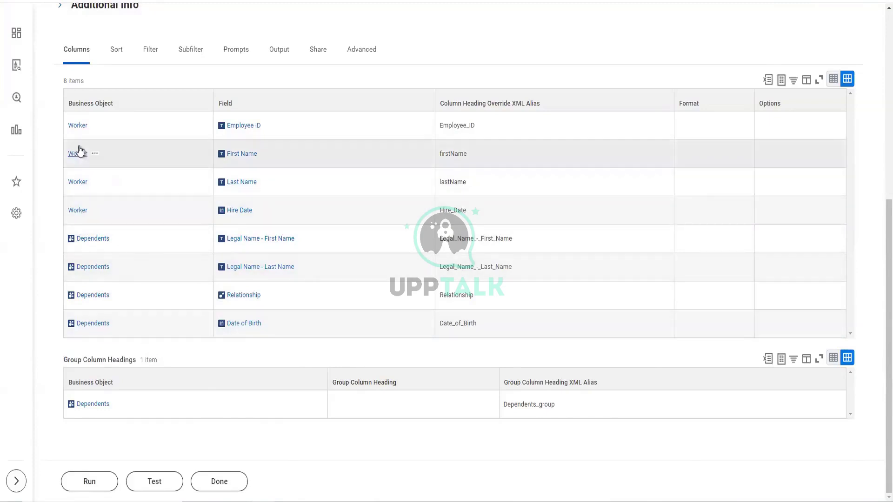
pyautogui.moveTo(87, 213)
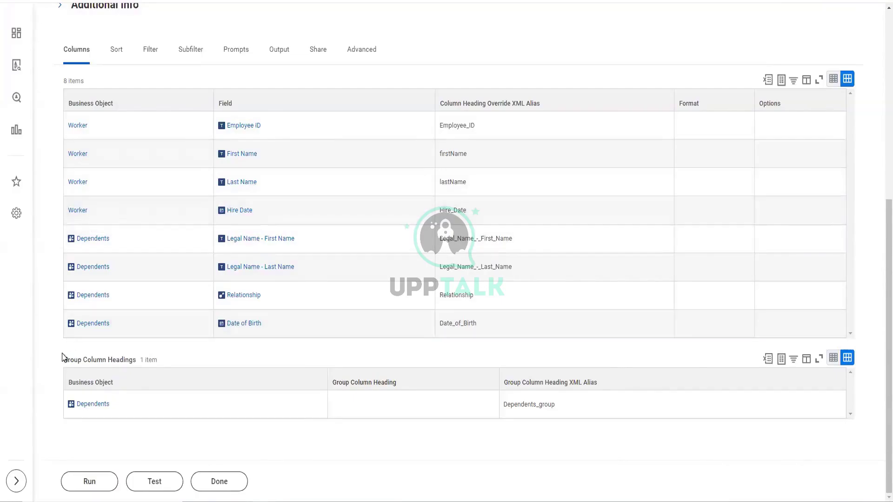
pyautogui.moveTo(60, 356); pyautogui.dragTo(178, 414)
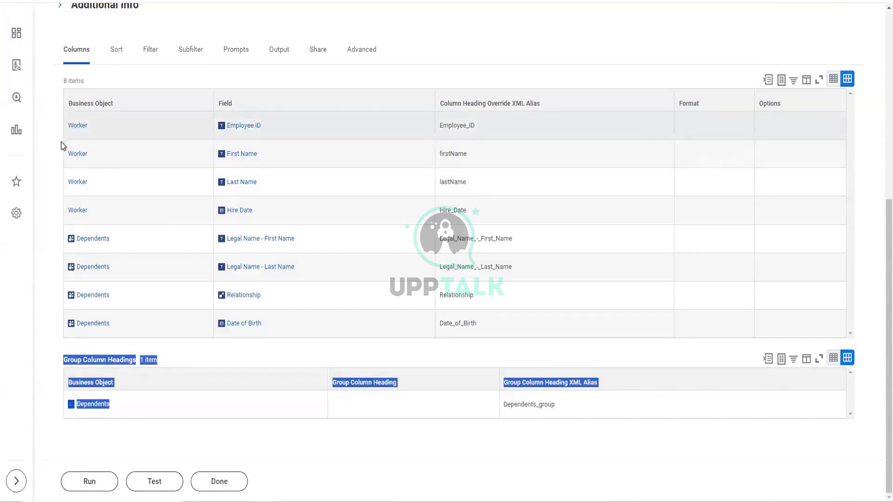
pyautogui.click(52, 144)
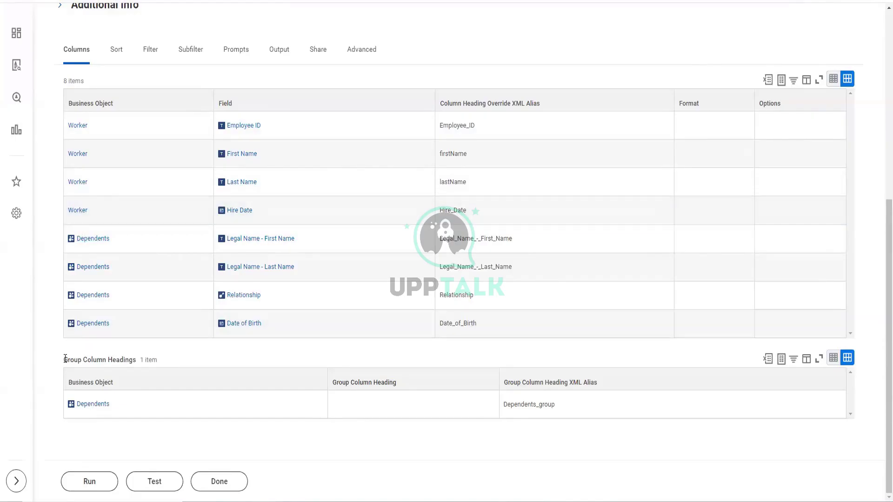
pyautogui.moveTo(65, 359); pyautogui.dragTo(134, 363)
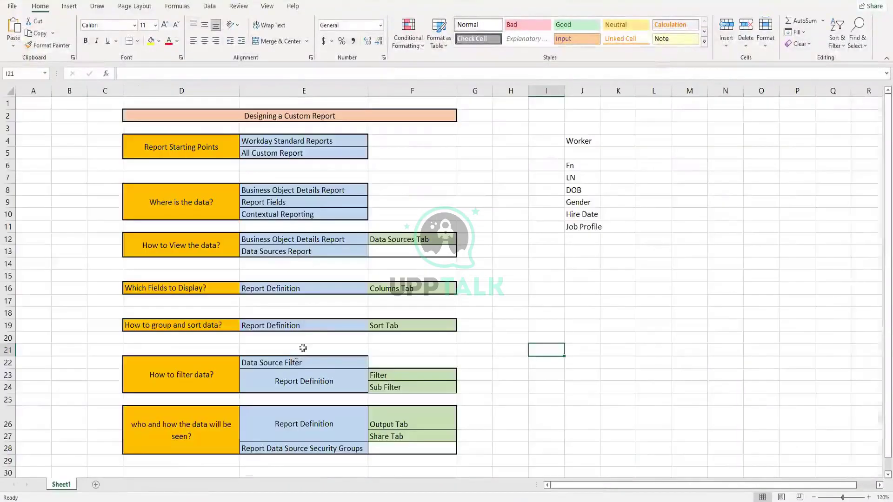
# - Add a blank Sheet2 to the Excel workbook and select cell E6
pyautogui.click(96, 485)
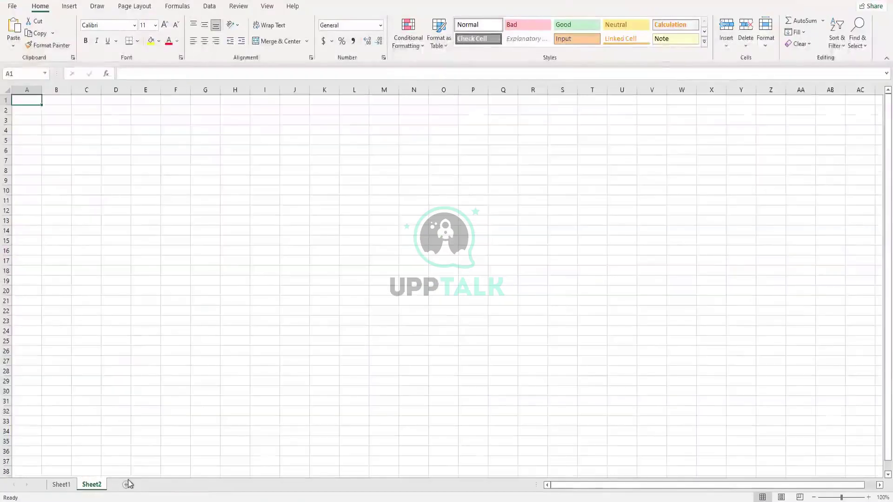
pyautogui.press('Down')
pyautogui.press('Down')
pyautogui.press('Down')
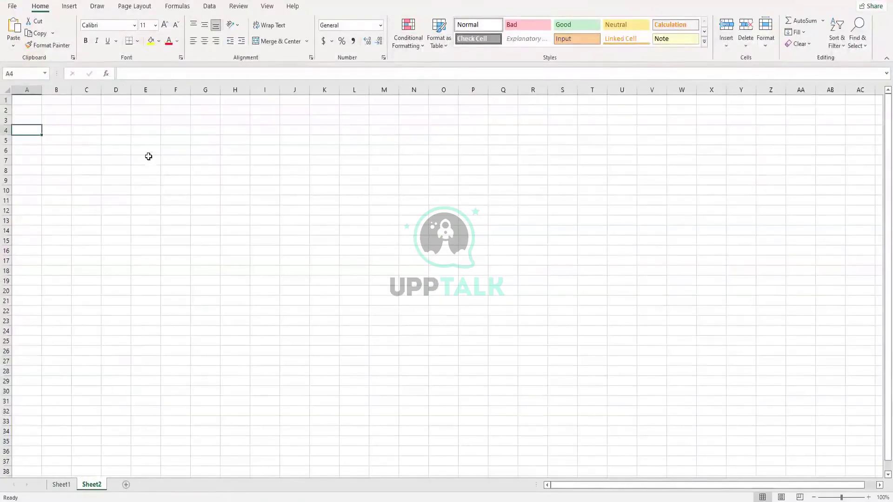
pyautogui.click(149, 150)
# - Enter worker A1 in E6 and dependents D1, D2, D3 in I6:I8
pyautogui.write('A')
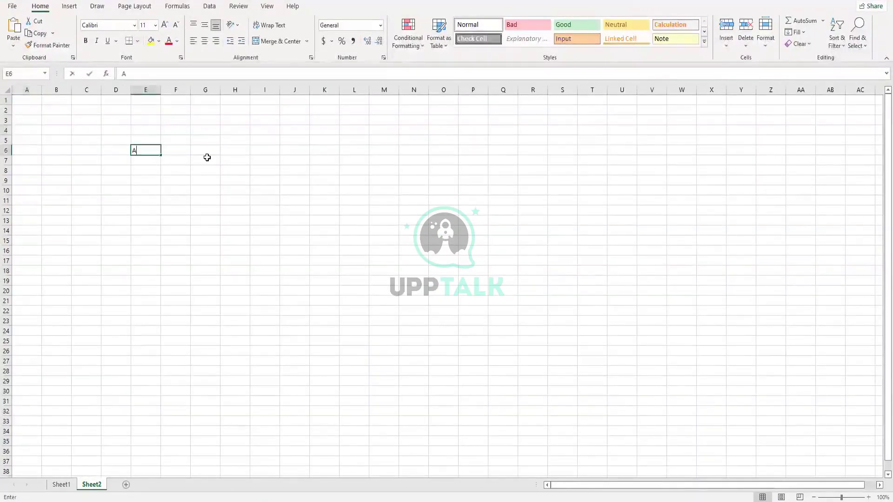
pyautogui.write('1')
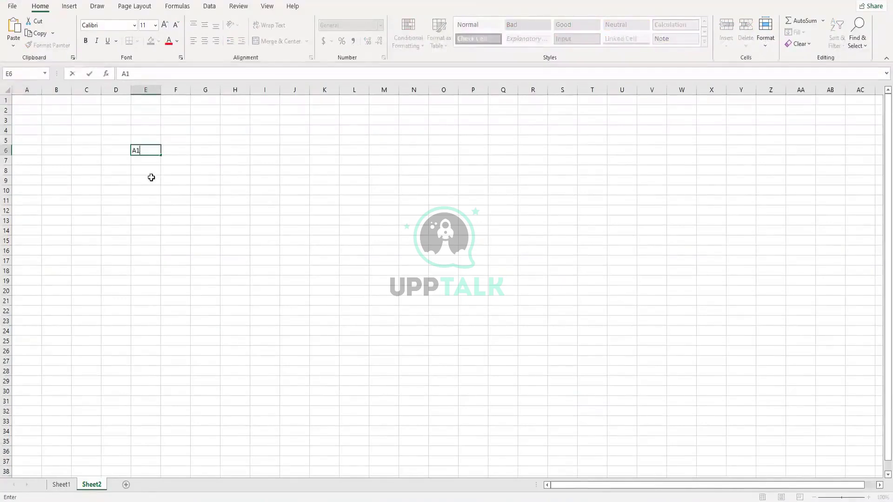
pyautogui.press('Return')
pyautogui.press('Return')
pyautogui.click(273, 153)
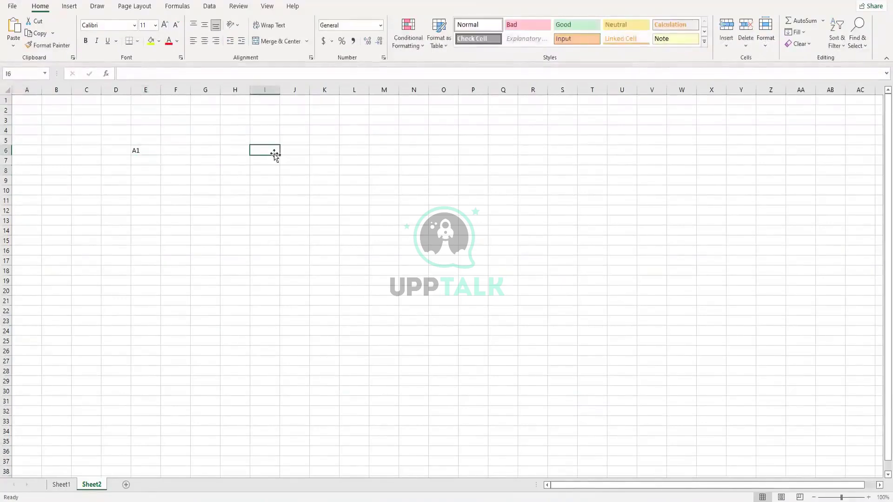
pyautogui.write('D1')
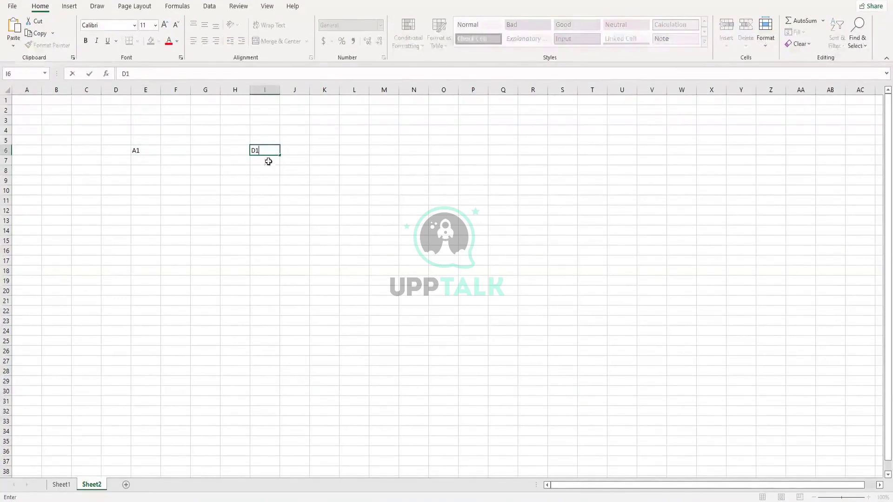
pyautogui.press('Return')
pyautogui.write('D2')
pyautogui.hotkey('ctrl', 'Return')
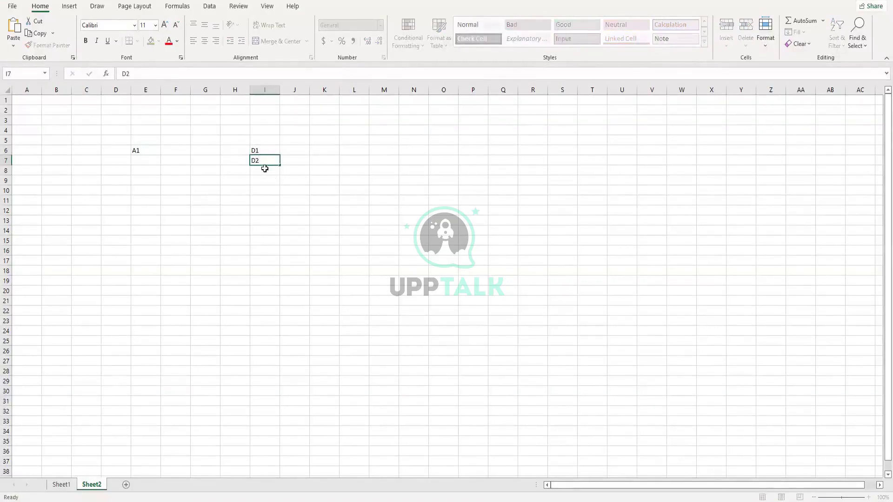
pyautogui.click(265, 169)
pyautogui.write('D3')
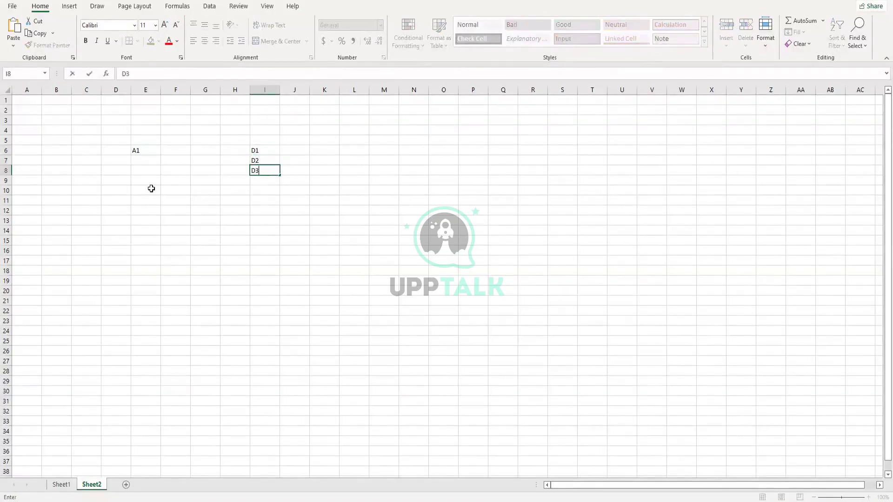
pyautogui.click(148, 188)
# - Enter worker A2 in E9 and combined rows A2D1, A2D2 in I9:I10
pyautogui.click(148, 180)
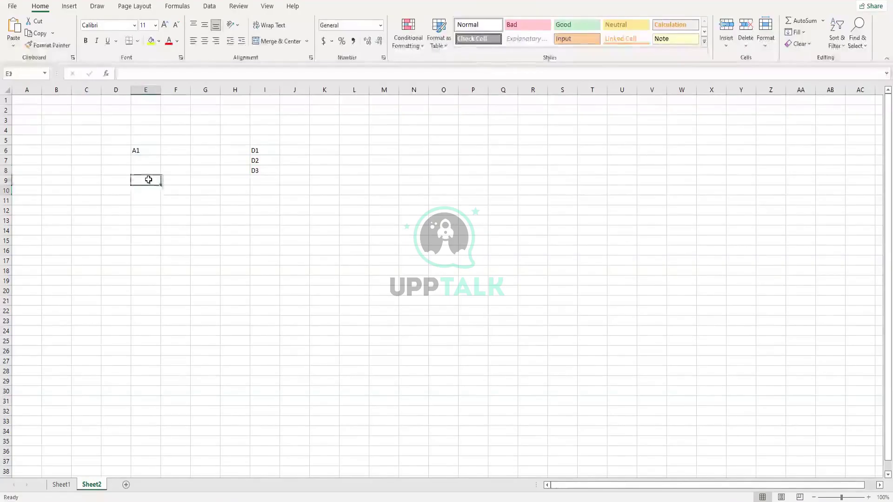
pyautogui.write('A2')
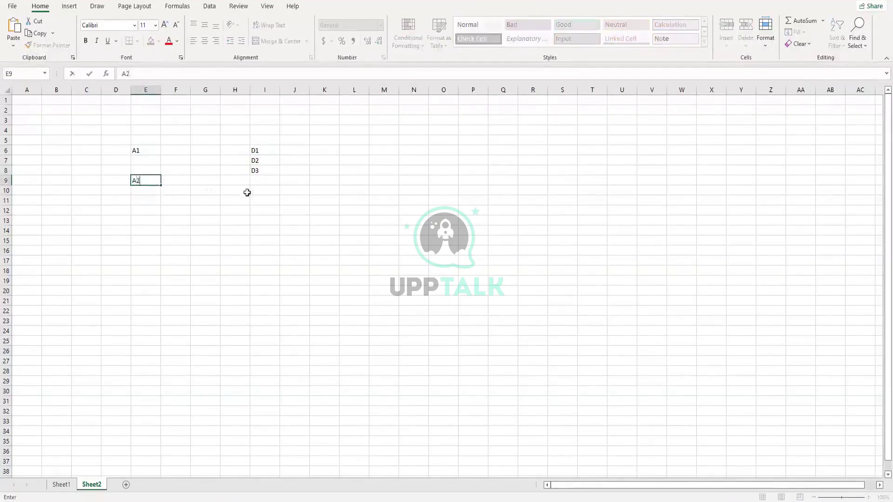
pyautogui.click(246, 192)
pyautogui.click(264, 181)
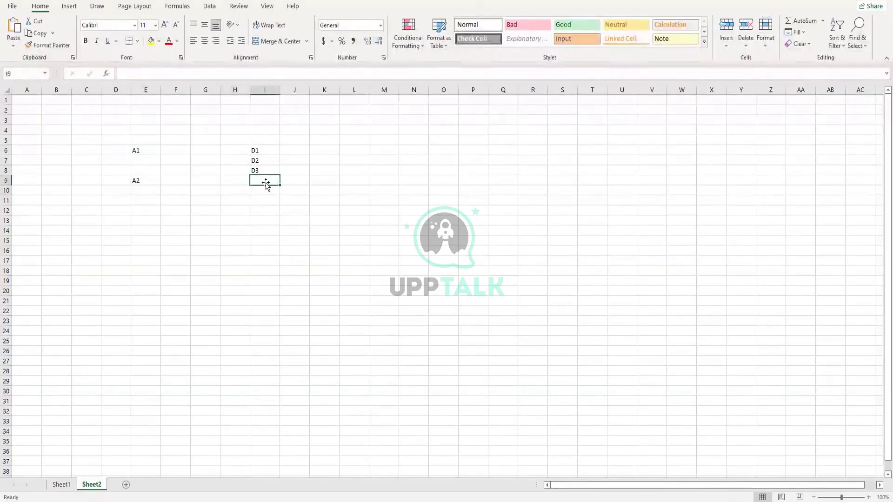
pyautogui.write('A')
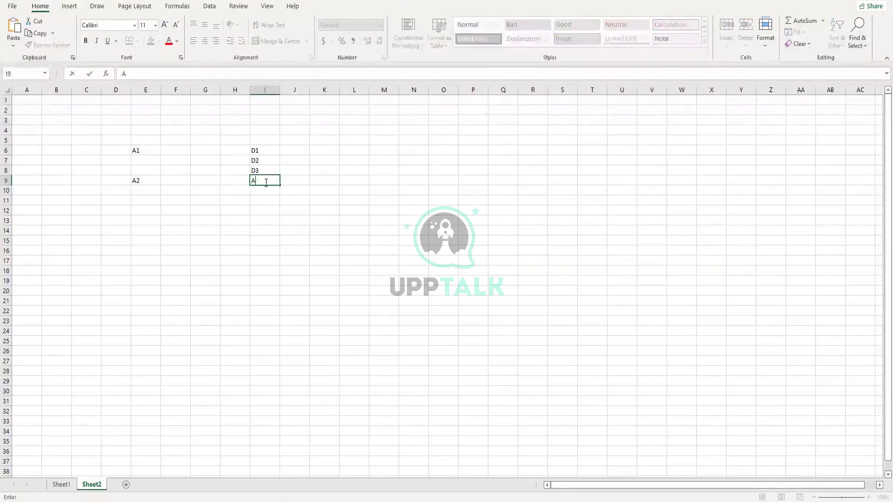
pyautogui.write('2D1')
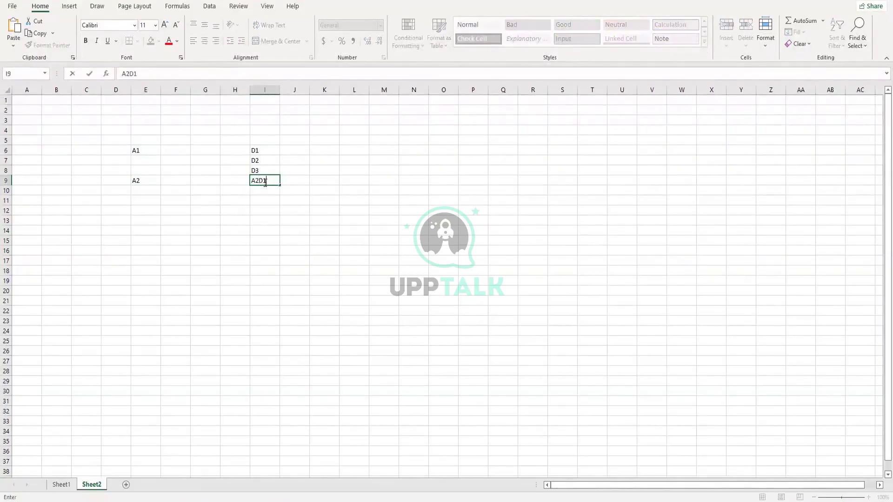
pyautogui.click(272, 191)
pyautogui.write('A')
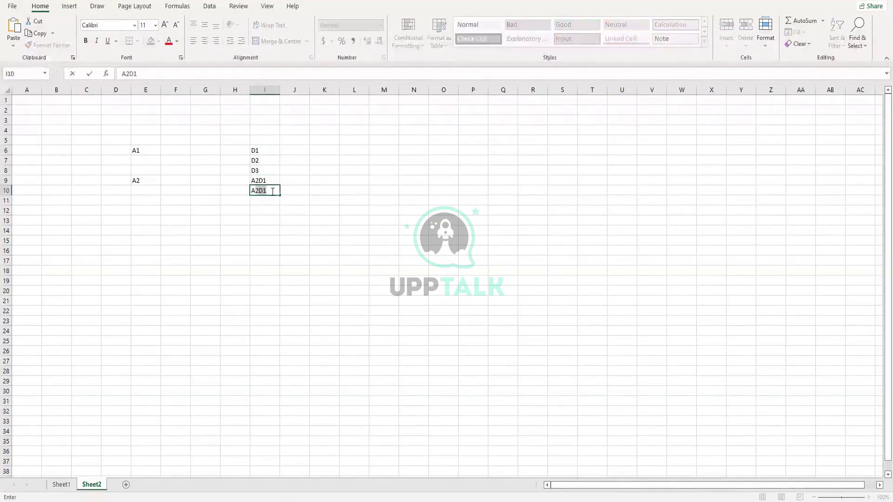
pyautogui.write('2D2')
pyautogui.click(269, 209)
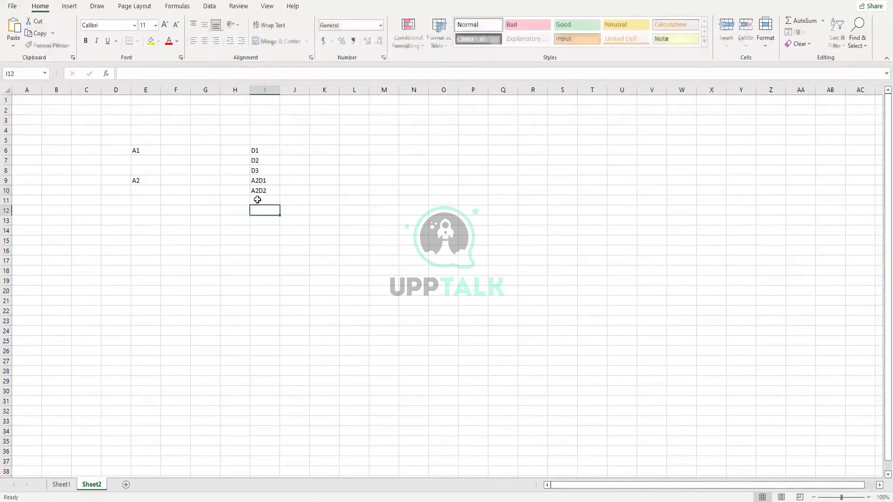
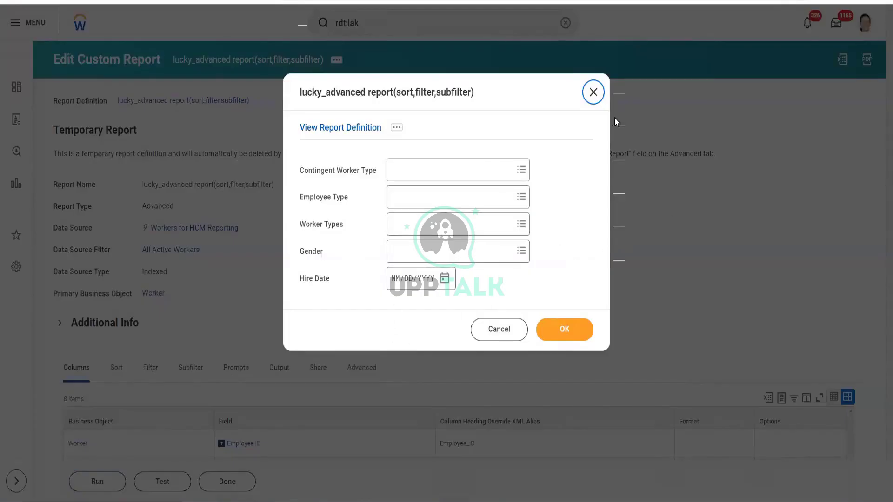
# - Dismiss the report prompts and review the Hire Date, Gender and Dependents filters in edit mode
pyautogui.click(599, 95)
pyautogui.scroll(-3, 151, 267)
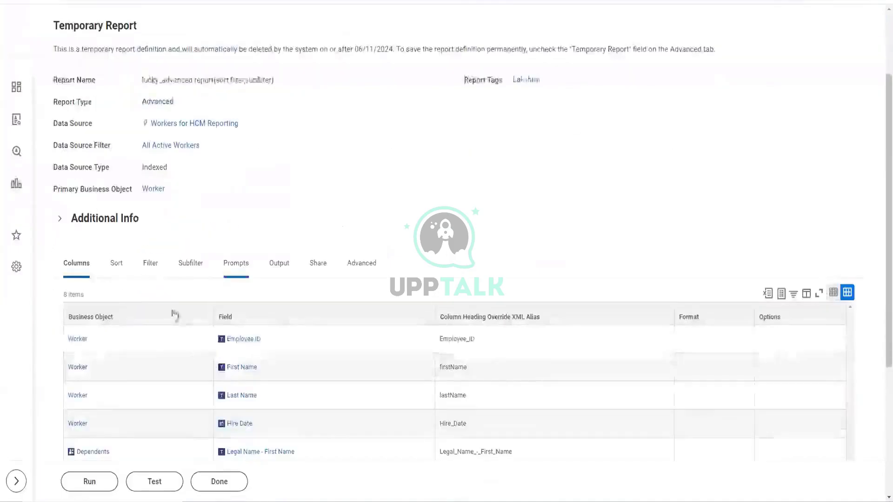
pyautogui.click(151, 265)
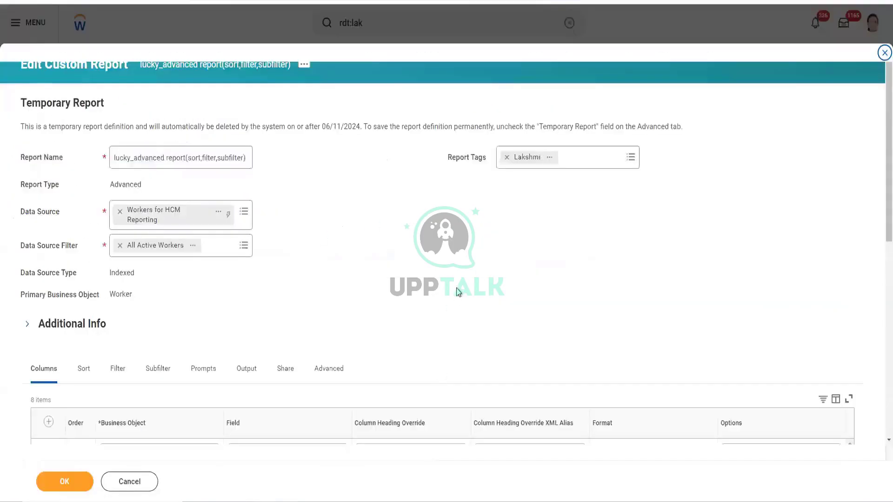
pyautogui.scroll(-5, 452, 309)
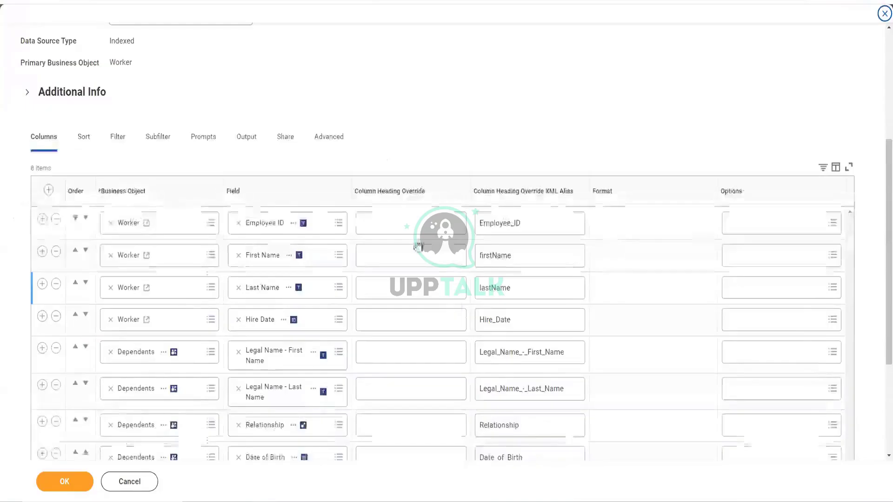
pyautogui.click(123, 138)
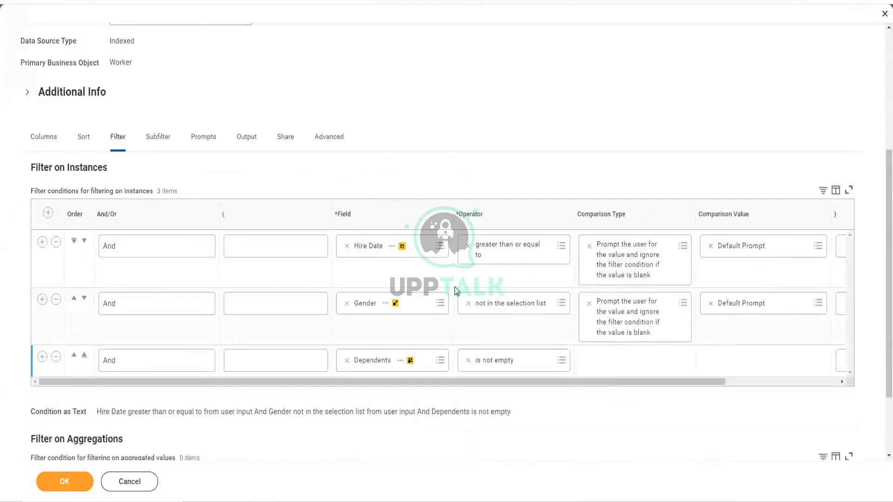
# - Save the custom report definition, confirming past the alerts
pyautogui.click(69, 487)
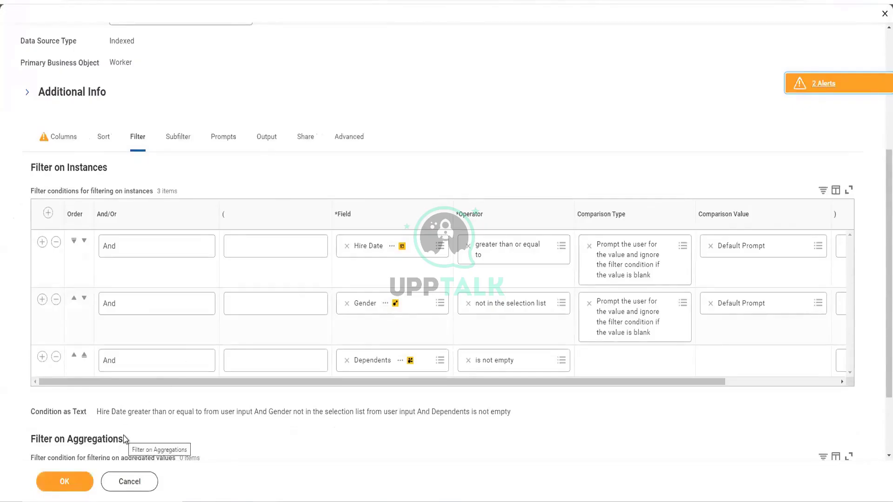
pyautogui.scroll(-2, 417, 182)
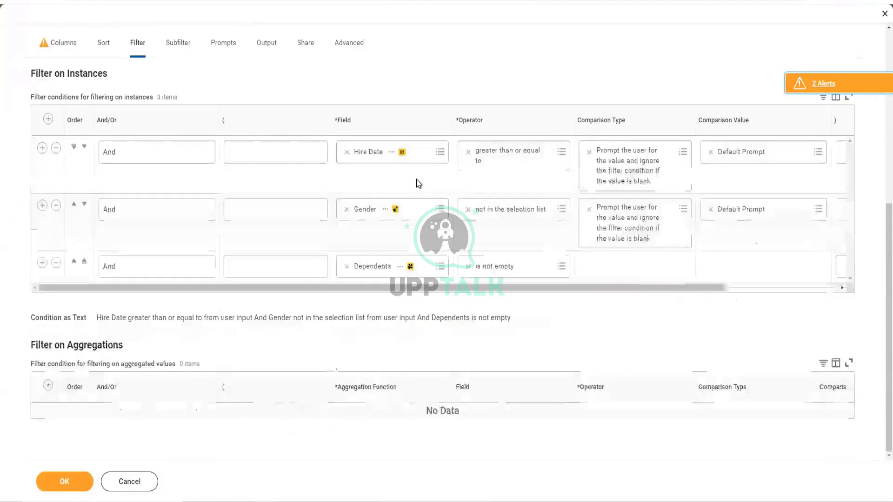
pyautogui.click(67, 484)
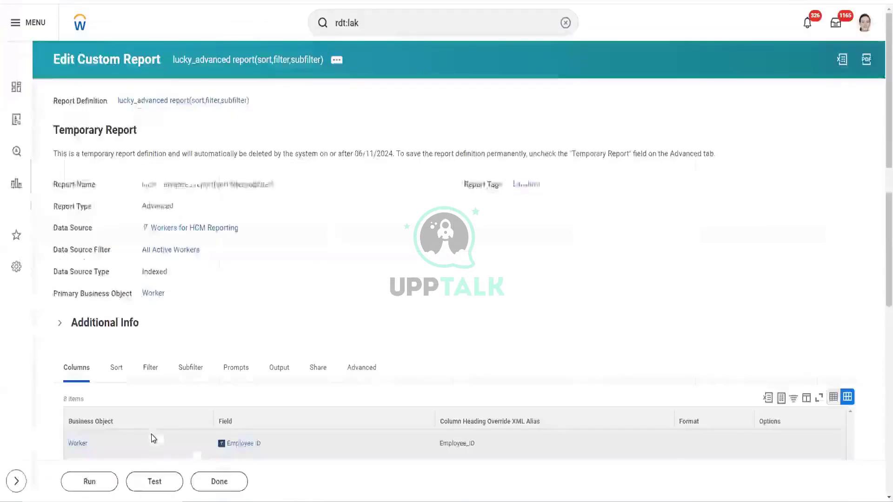
# - Run the lucky_advanced report with all prompt values left blank
pyautogui.scroll(-2, 189, 386)
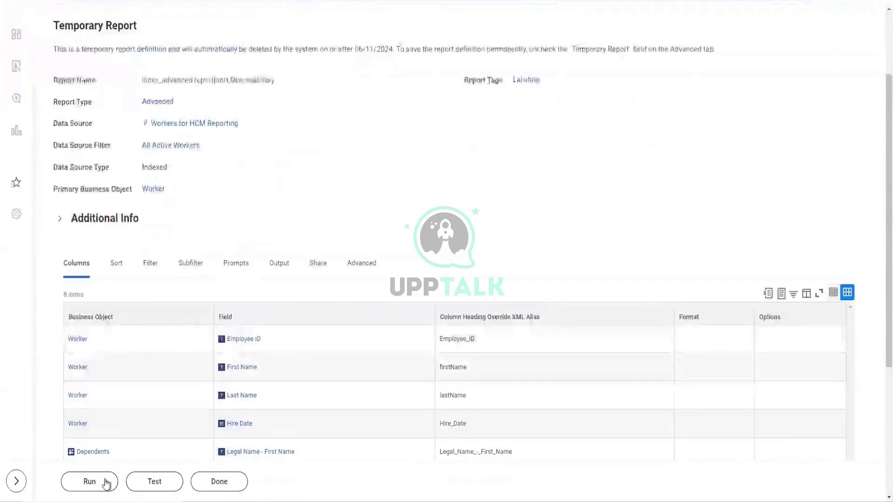
pyautogui.click(106, 483)
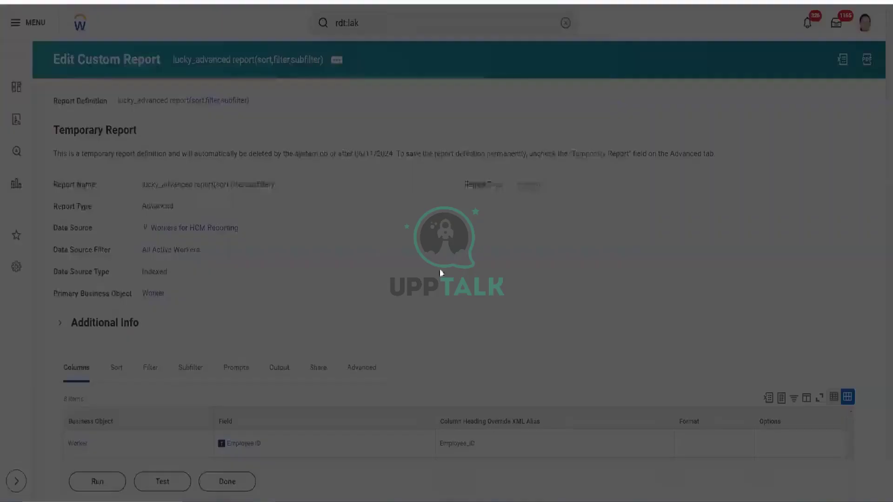
pyautogui.click(552, 335)
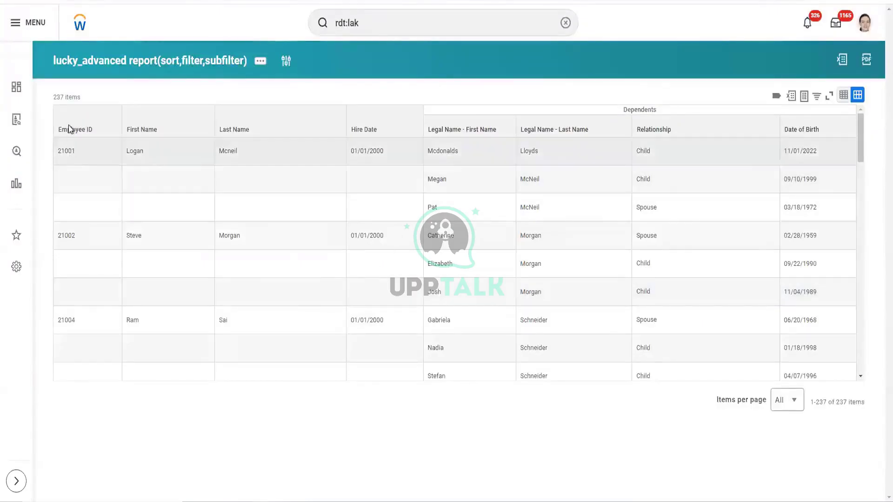
pyautogui.doubleClick(57, 148)
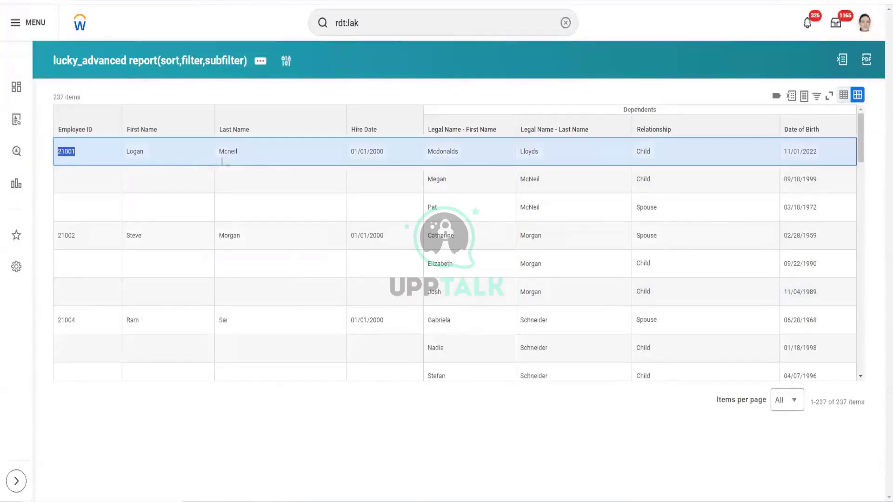
pyautogui.moveTo(223, 161); pyautogui.dragTo(274, 153)
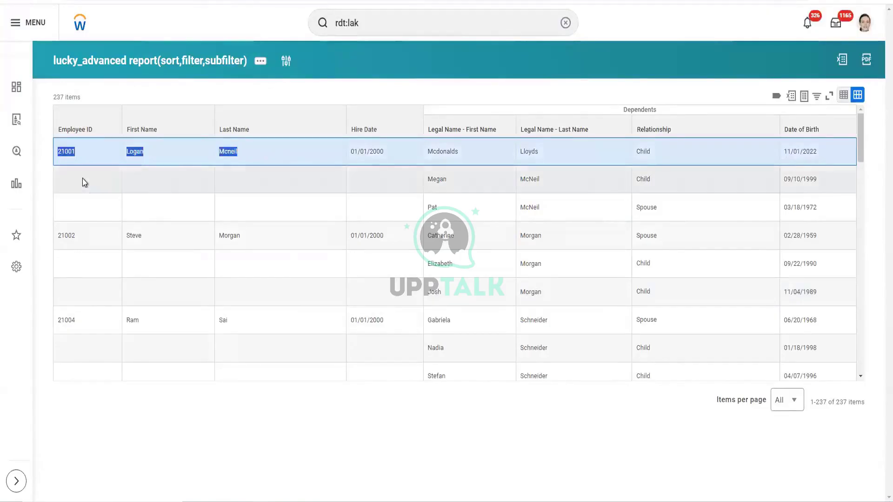
pyautogui.moveTo(90, 191); pyautogui.dragTo(296, 211)
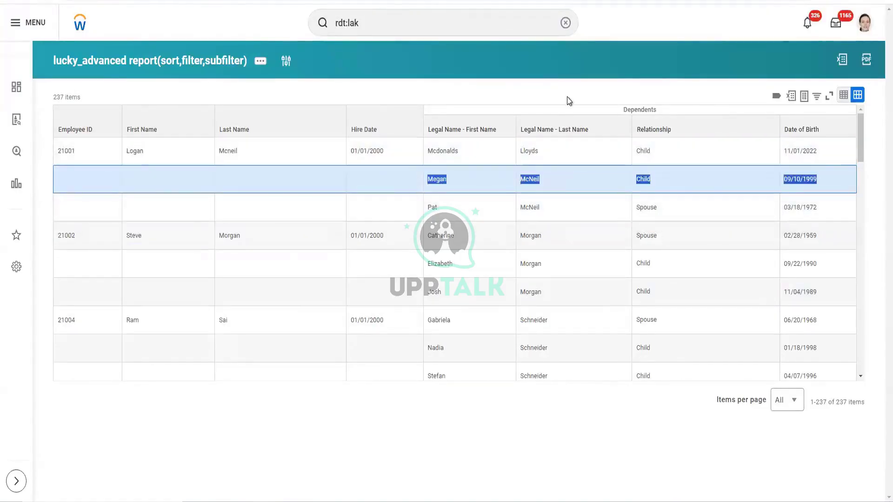
pyautogui.click(568, 97)
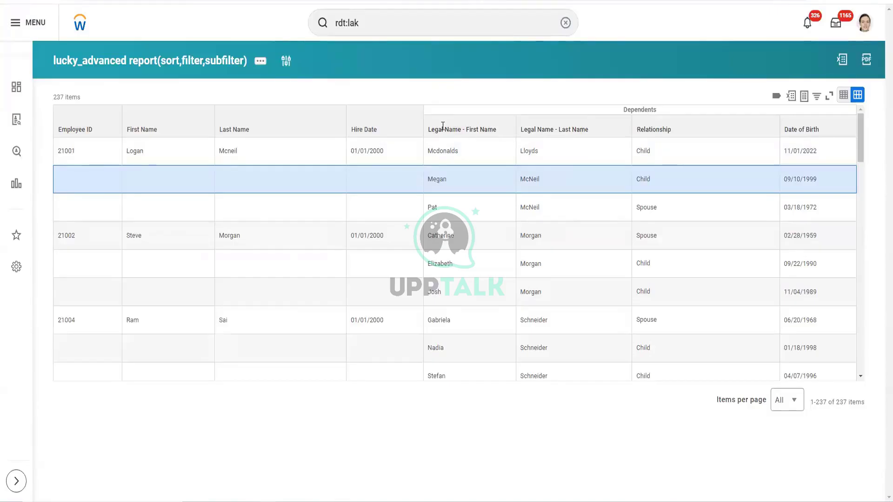
pyautogui.click(73, 134)
pyautogui.moveTo(73, 134); pyautogui.dragTo(93, 133)
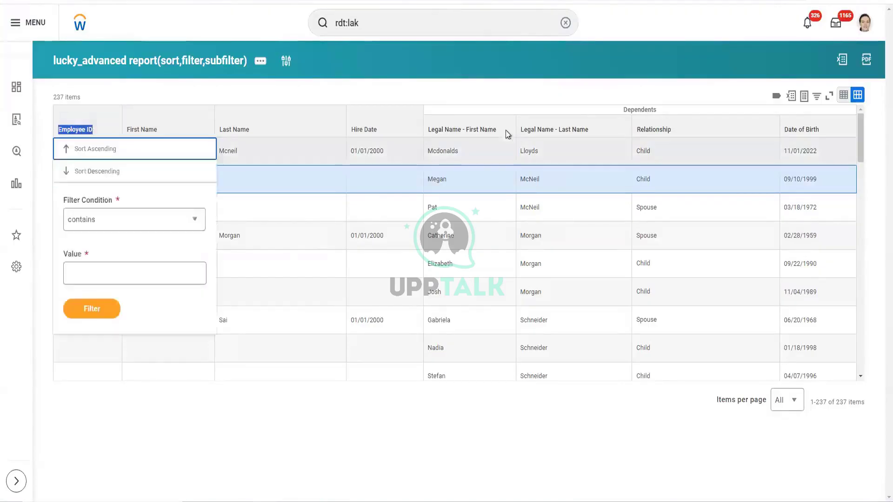
pyautogui.moveTo(428, 132); pyautogui.dragTo(490, 133)
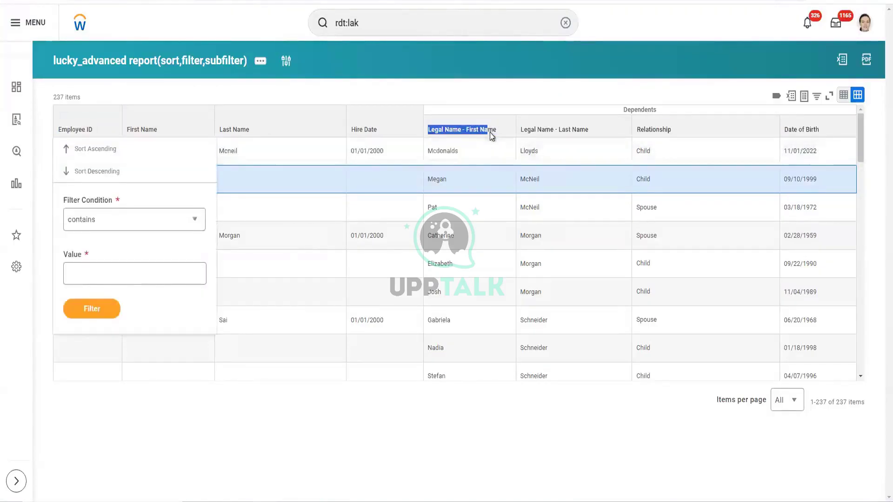
pyautogui.click(529, 109)
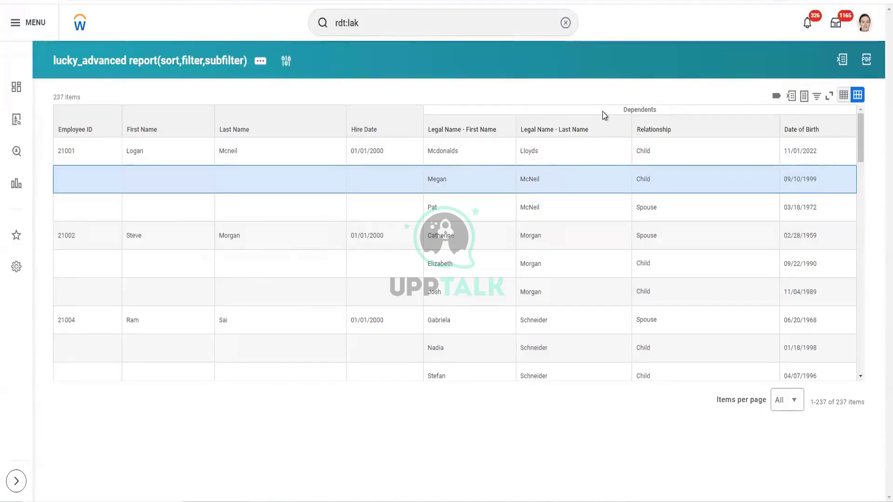
pyautogui.moveTo(94, 130); pyautogui.dragTo(66, 134)
pyautogui.click(66, 133)
pyautogui.moveTo(496, 129); pyautogui.dragTo(421, 130)
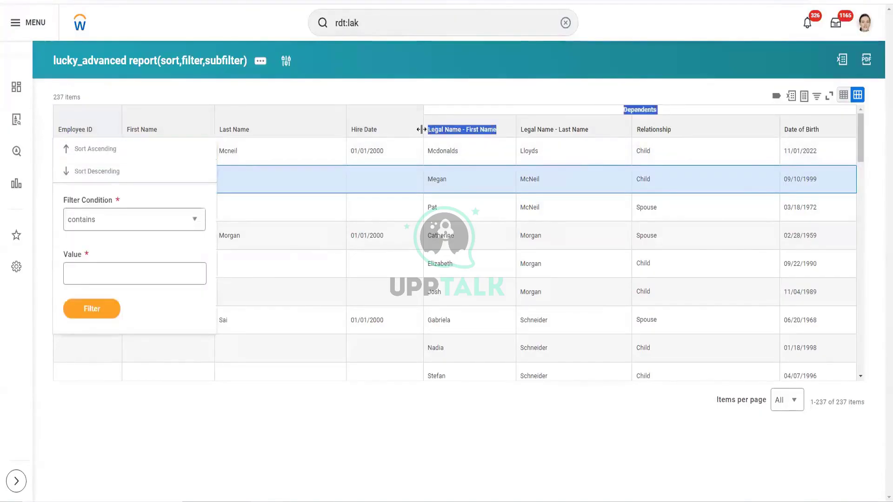
pyautogui.click(676, 91)
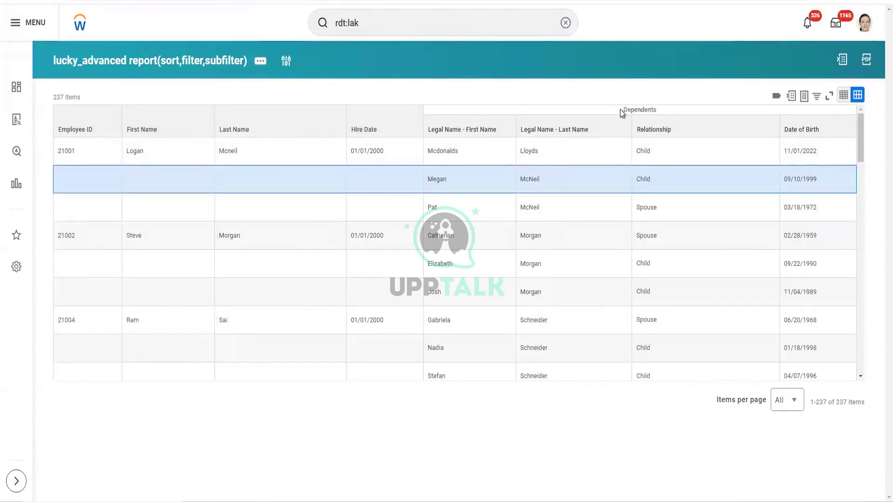
pyautogui.moveTo(622, 109); pyautogui.dragTo(658, 110)
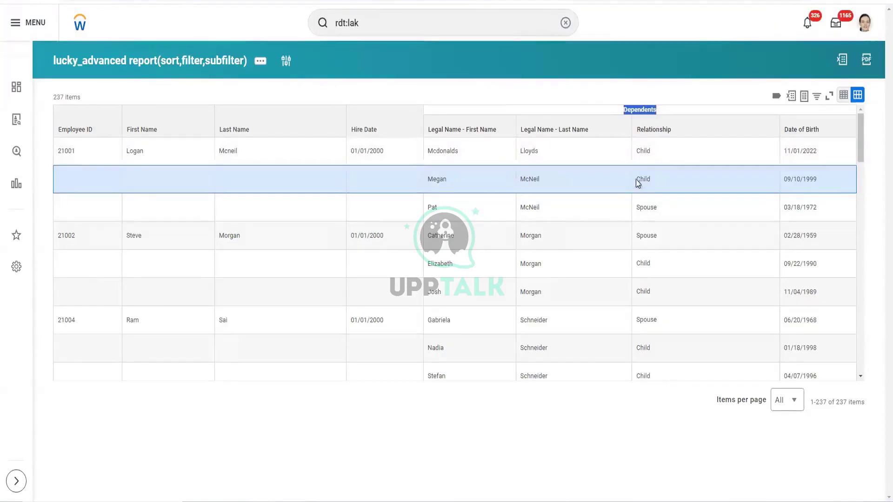
pyautogui.click(624, 112)
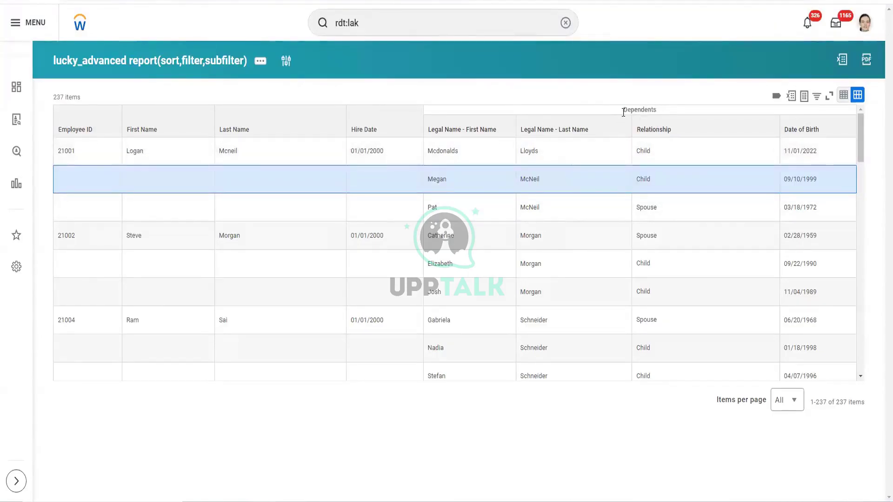
pyautogui.doubleClick(640, 110)
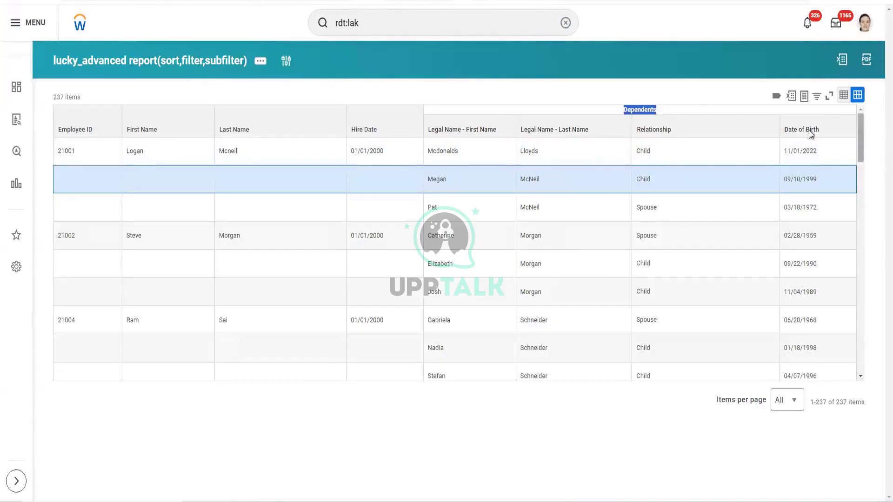
pyautogui.moveTo(440, 110); pyautogui.dragTo(654, 108)
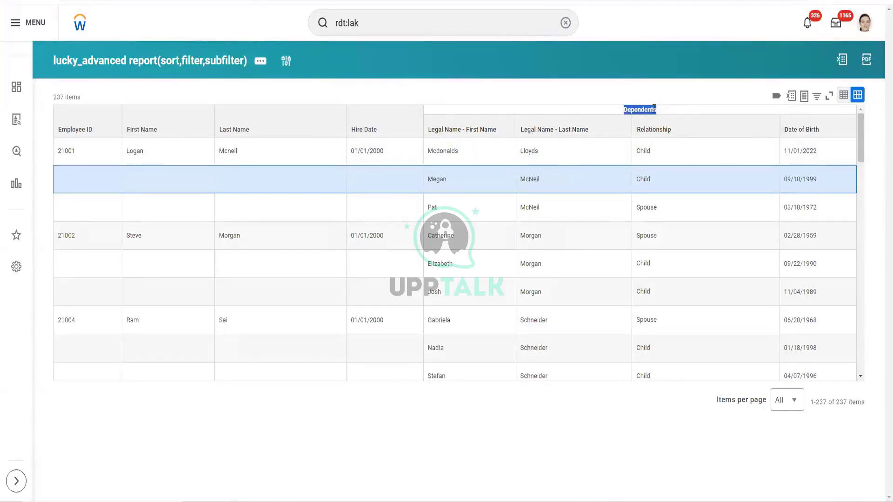
pyautogui.moveTo(431, 129); pyautogui.dragTo(628, 106)
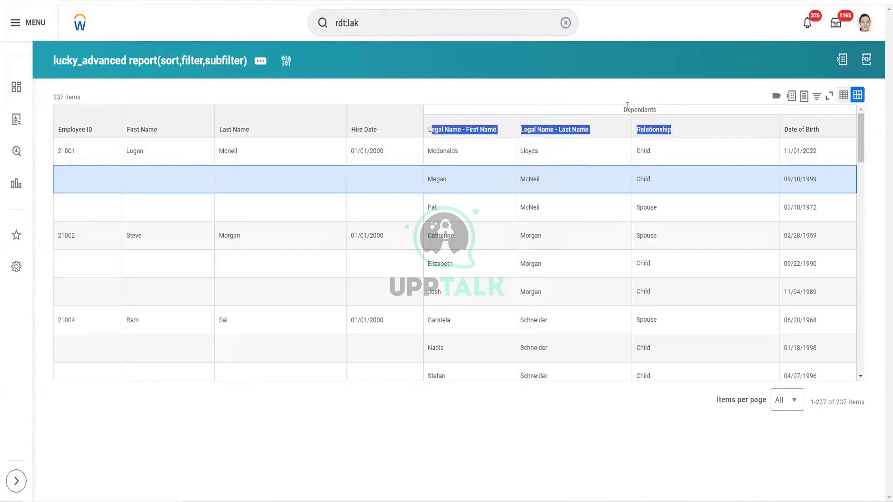
pyautogui.click(627, 106)
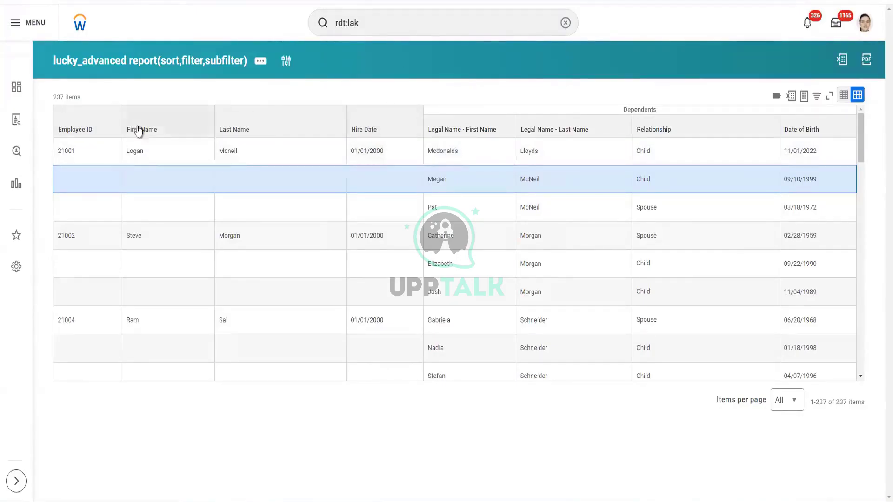
pyautogui.click(104, 135)
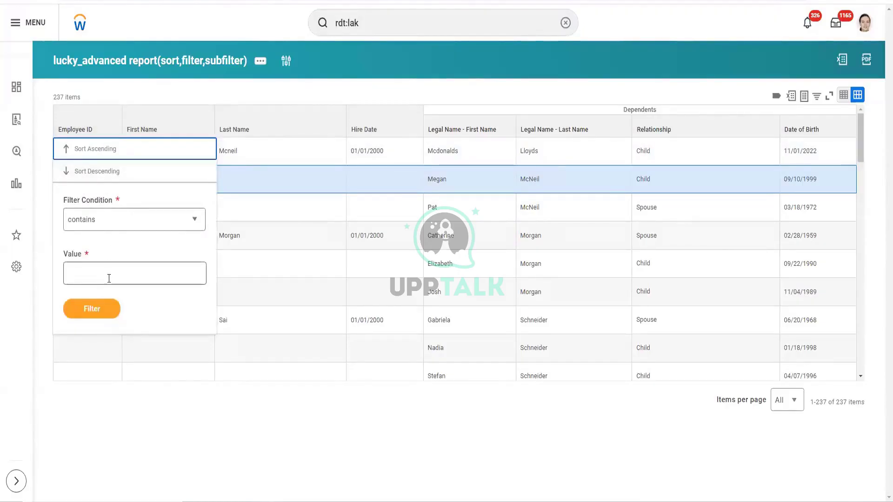
pyautogui.click(485, 122)
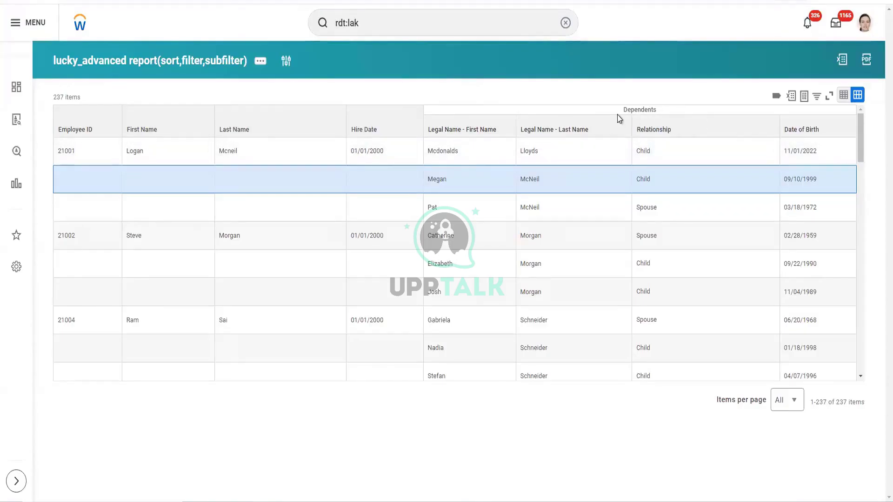
pyautogui.moveTo(619, 115); pyautogui.dragTo(654, 112)
# - Clear the highlight on the Dependents column heading
pyautogui.click(543, 92)
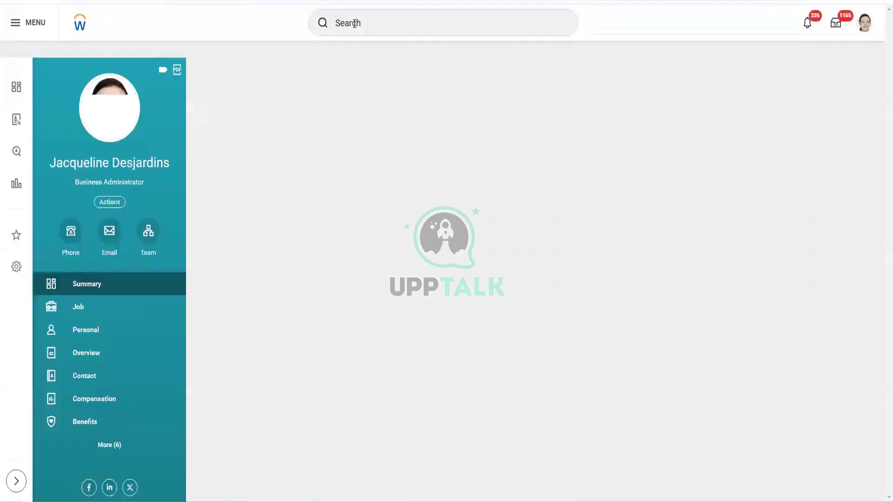
# - Find the Create Integration System User task and enter the new user name
pyautogui.click(354, 23)
pyautogui.write('create ')
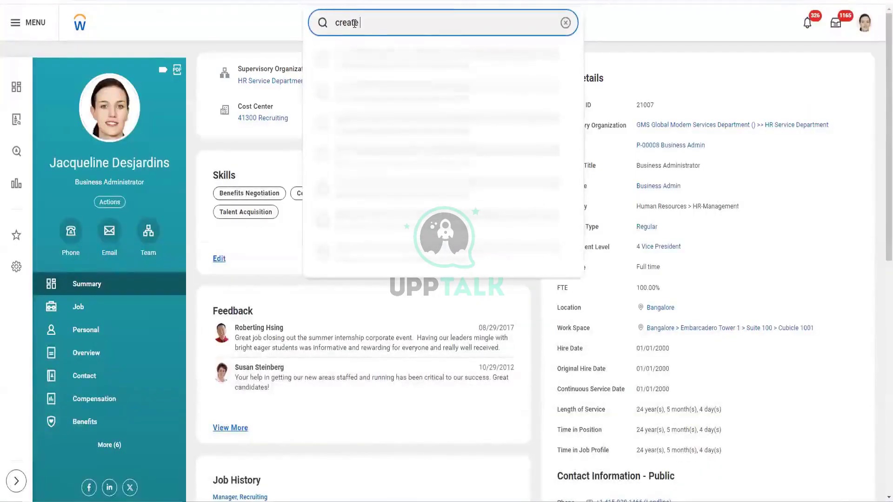
pyautogui.write('inte sys')
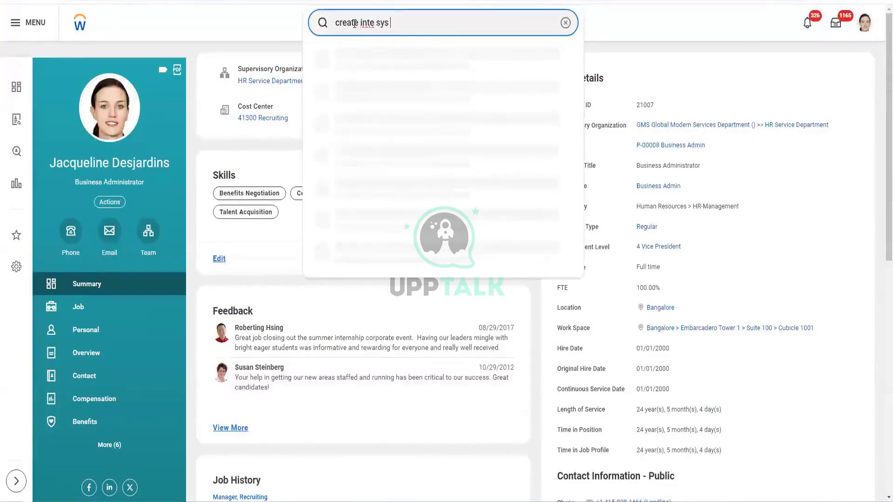
pyautogui.write(' user')
pyautogui.click(381, 63)
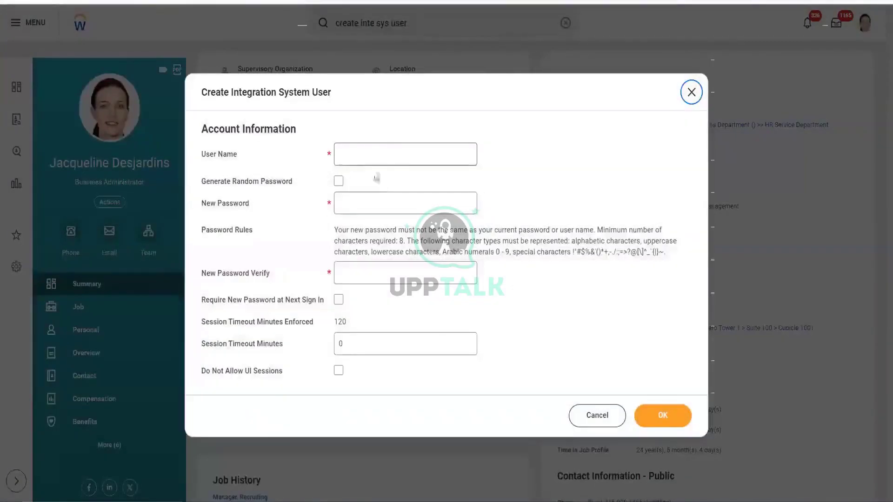
pyautogui.click(366, 151)
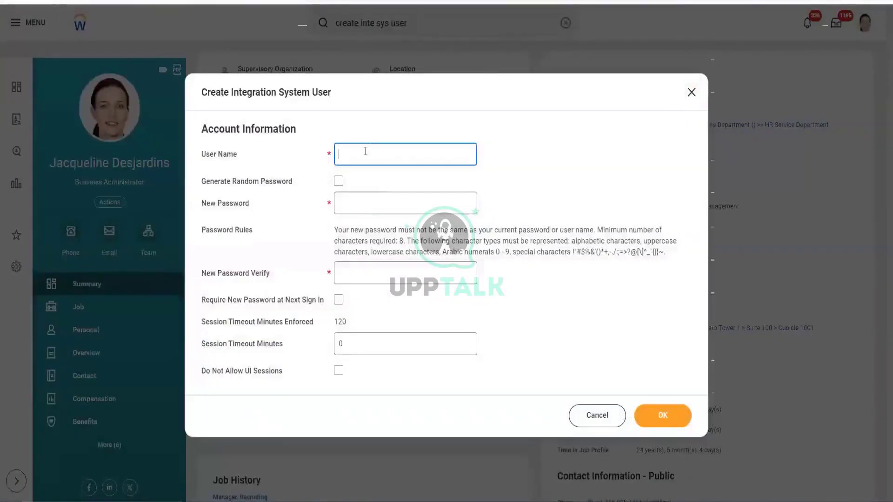
pyautogui.write('ISU_')
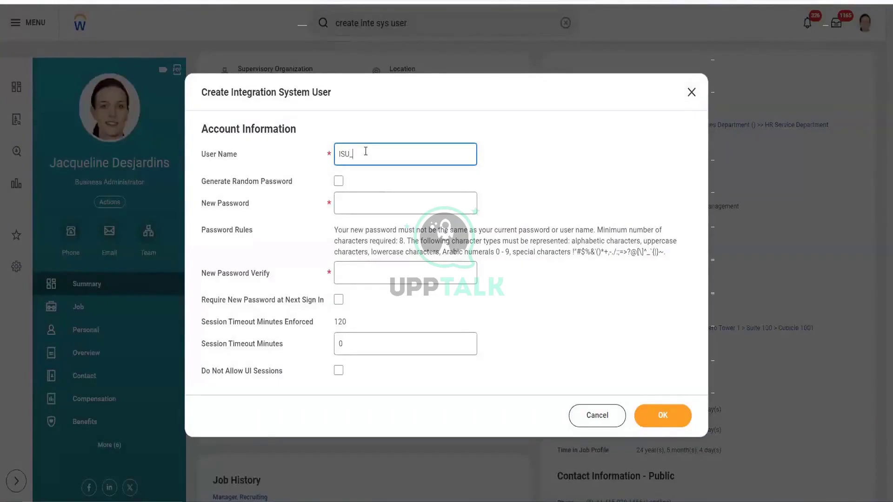
pyautogui.write('Ganesh_Batch2')
# - Set and confirm the user's password, disallow UI sessions, and submit the user
pyautogui.click(357, 195)
pyautogui.write('Workday@123')
pyautogui.click(402, 272)
pyautogui.write('Workday@123')
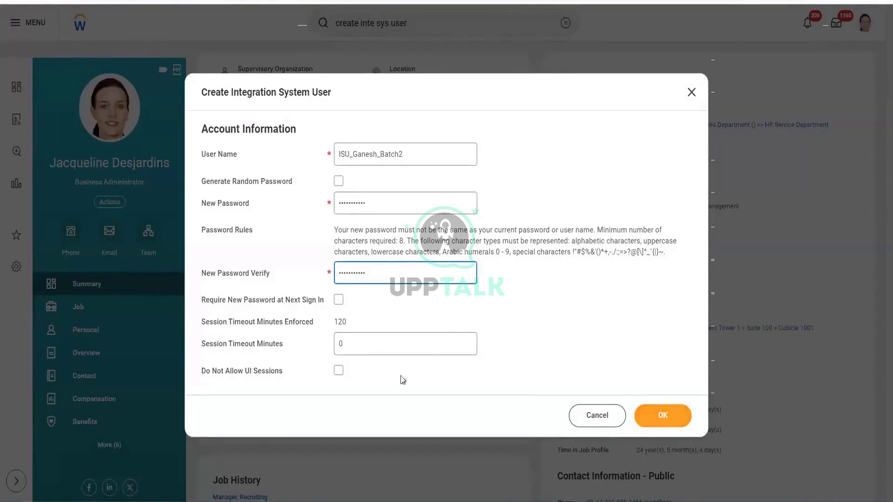
pyautogui.click(338, 370)
pyautogui.click(663, 424)
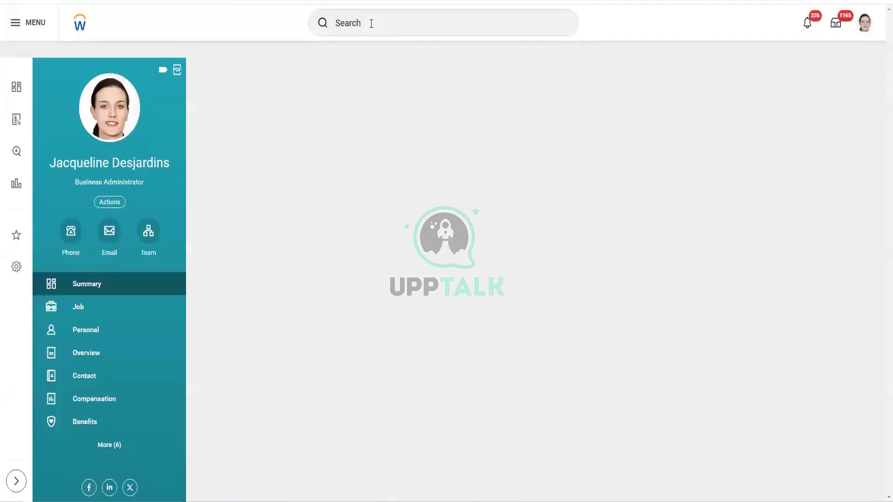
# - Find and open the Create Security Group task
pyautogui.click(371, 24)
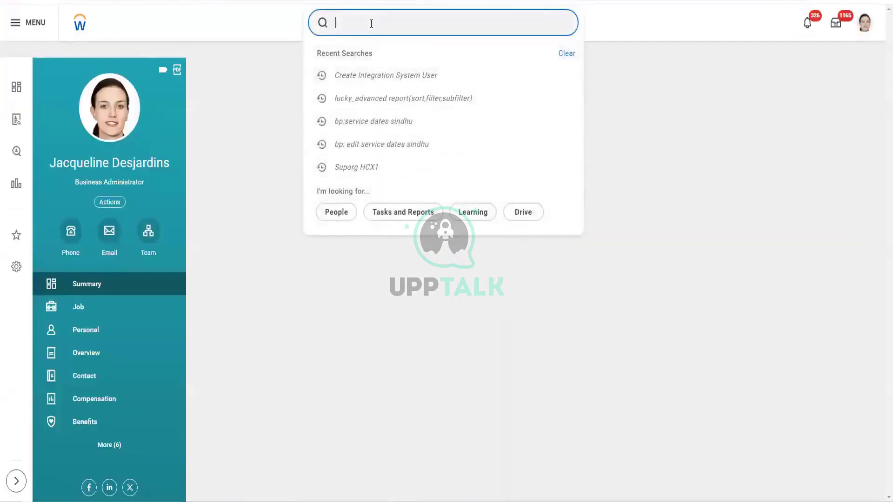
pyautogui.write('creaet')
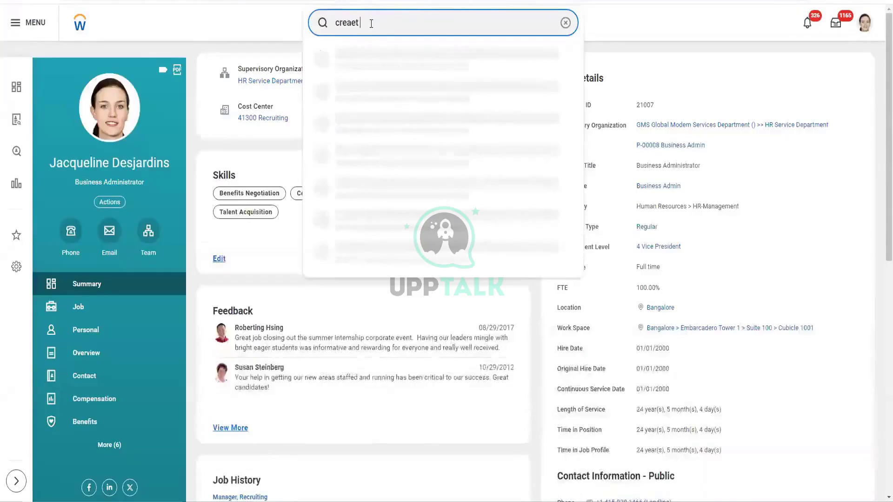
pyautogui.write(' se')
pyautogui.press('BackSpace')
pyautogui.press('BackSpace')
pyautogui.press('BackSpace')
pyautogui.press('BackSpace')
pyautogui.press('BackSpace')
pyautogui.write('te sec gr')
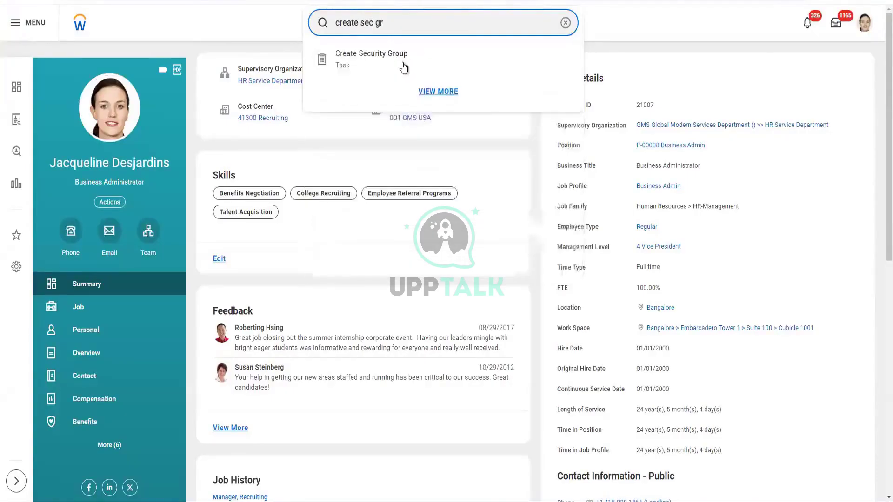
pyautogui.click(403, 64)
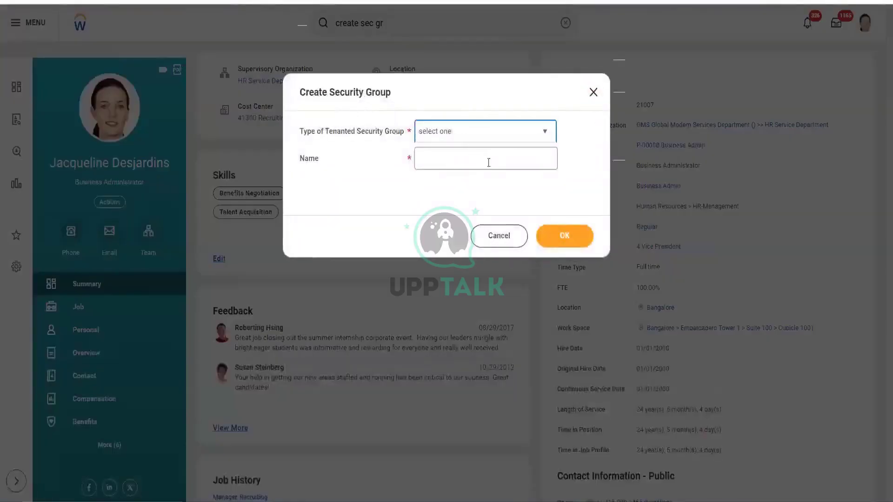
# - Choose Integration System Security Group (Unconstrained) as the type, enter the group name, and submit
pyautogui.click(484, 131)
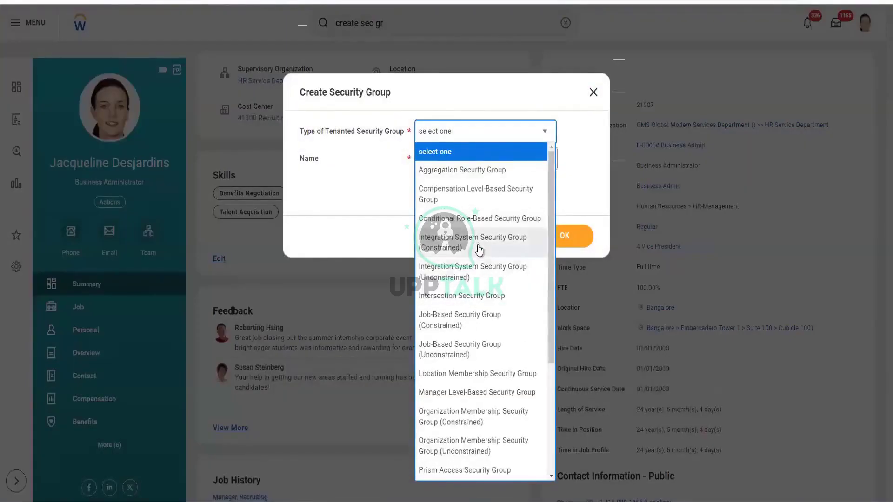
pyautogui.click(485, 272)
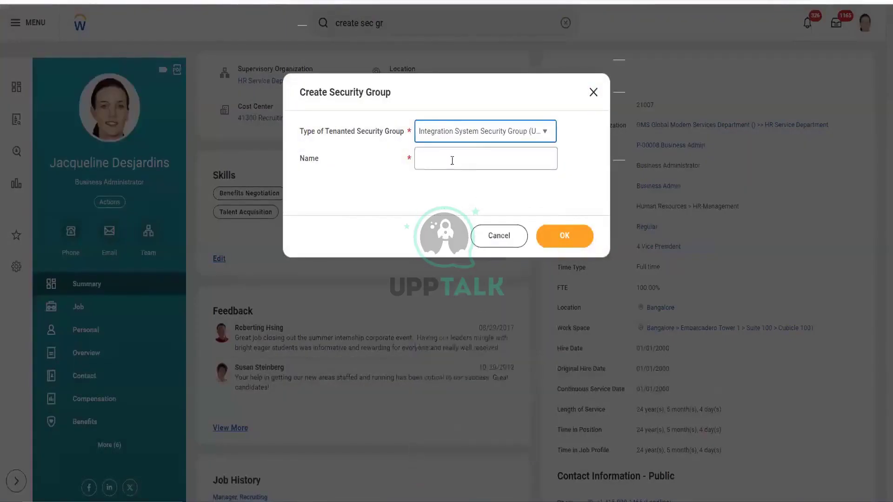
pyautogui.click(450, 159)
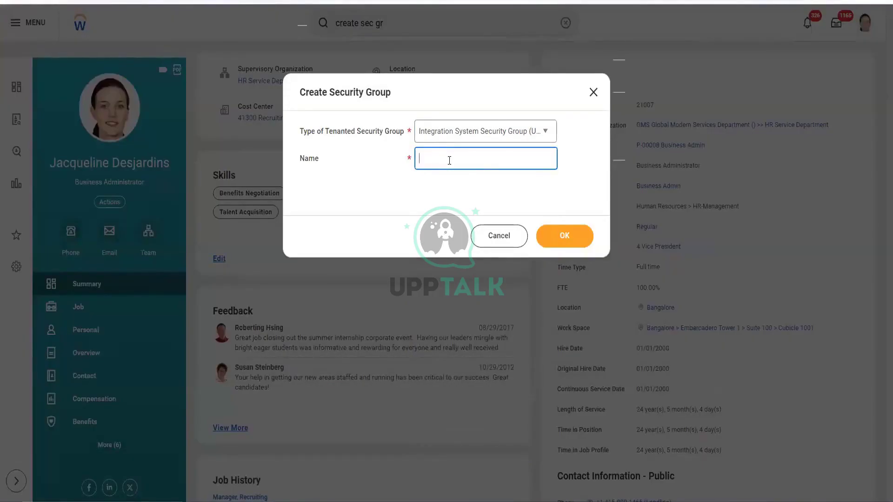
pyautogui.write('ISSG_Ganesh_Batch2')
pyautogui.click(554, 242)
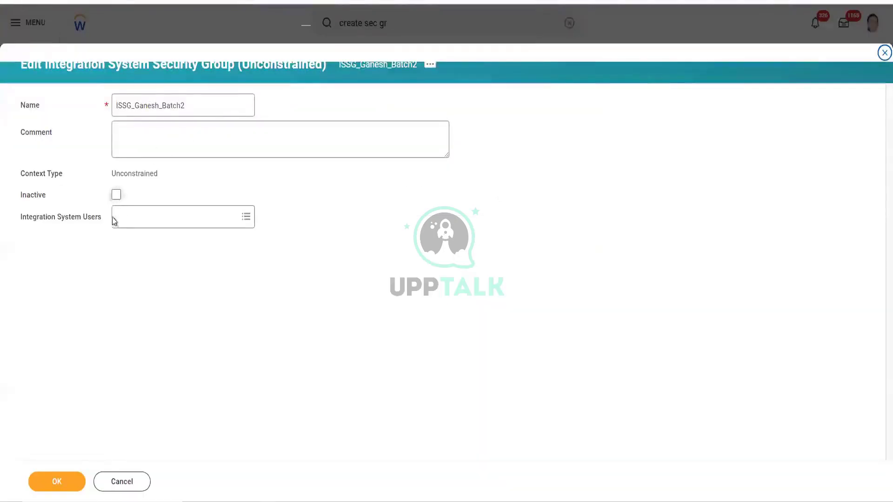
# - Add the new integration system user as a member and save the security group
pyautogui.click(140, 217)
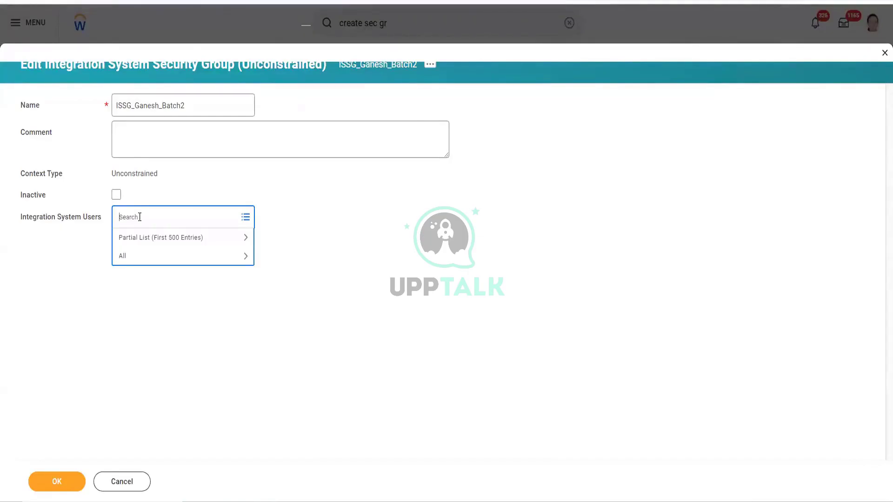
pyautogui.write('Ganesh')
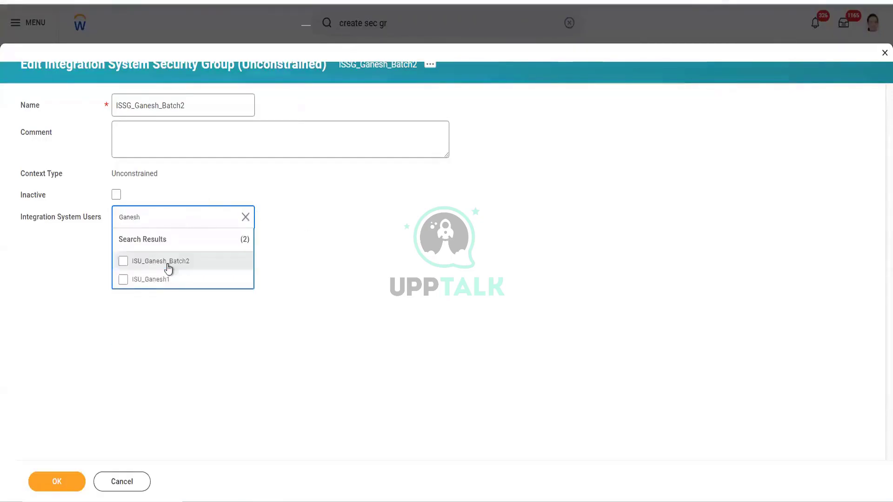
pyautogui.click(168, 269)
pyautogui.click(438, 245)
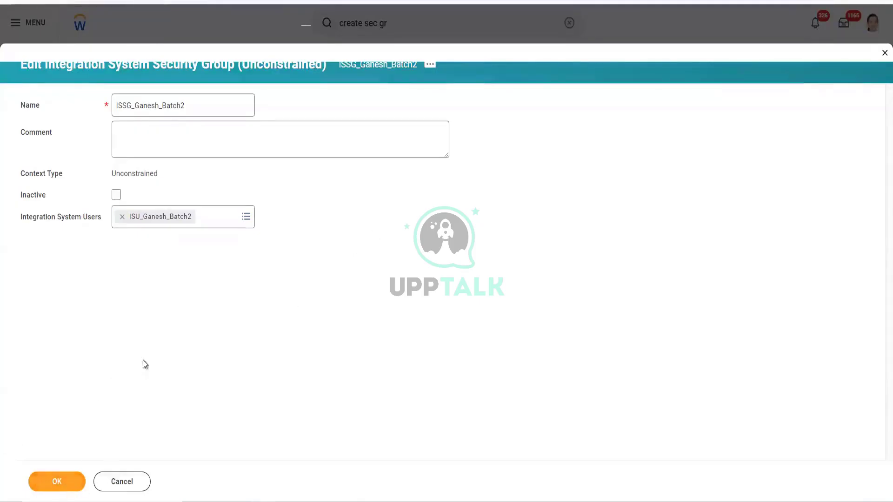
pyautogui.click(58, 489)
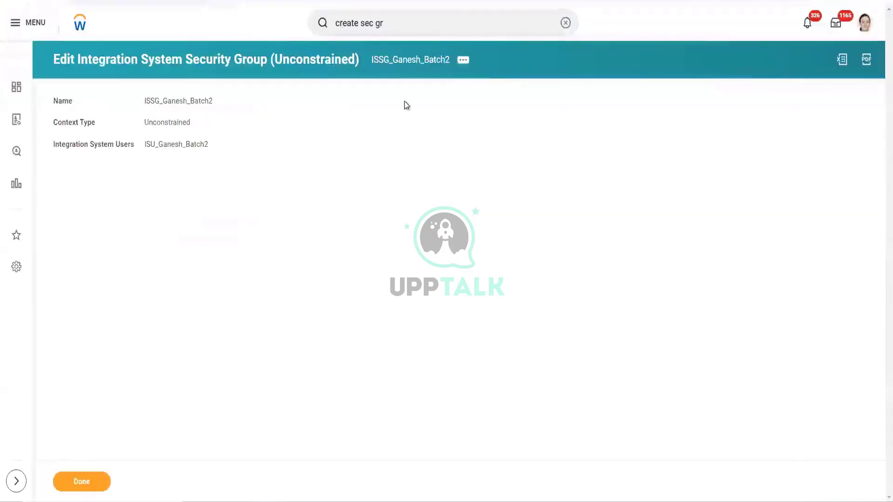
# - Open Maintain Domain Permissions for Security Group from the group's related actions
pyautogui.click(463, 60)
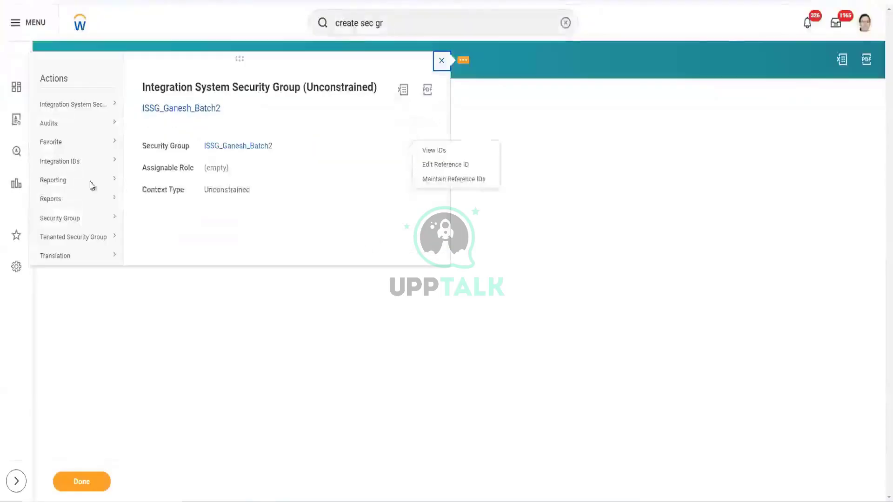
pyautogui.moveTo(99, 218)
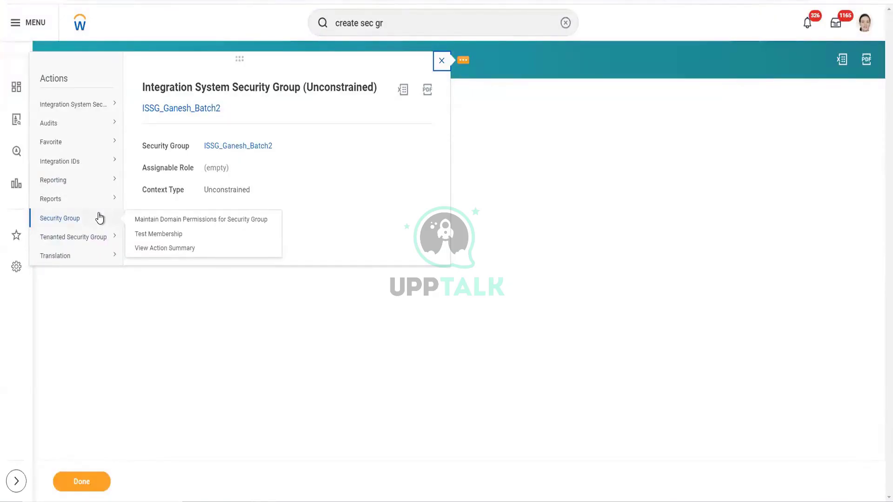
pyautogui.click(147, 224)
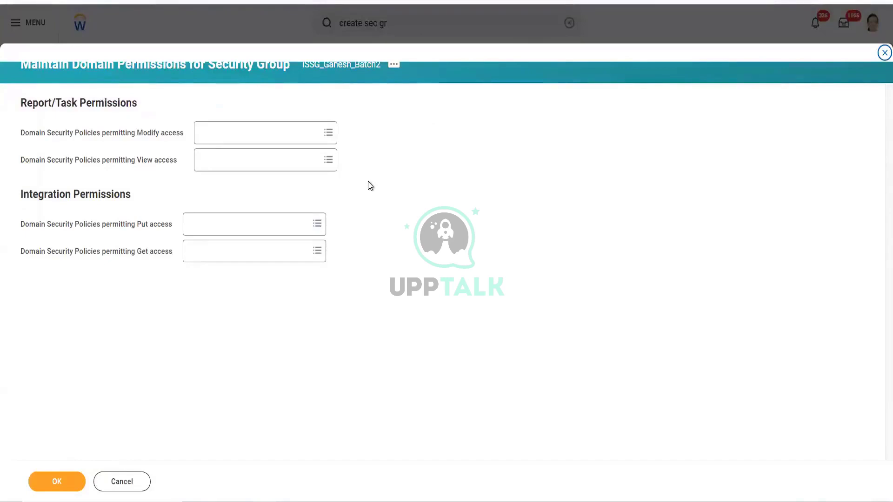
# - Grant Modify access through Custom Report Creation and Manage: All Custom Reports policies
pyautogui.click(294, 134)
pyautogui.write('cust')
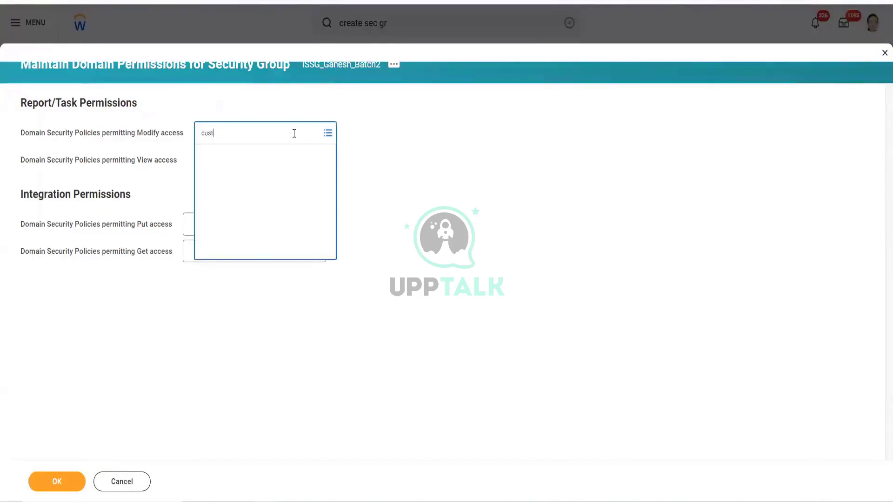
pyautogui.write('om repor')
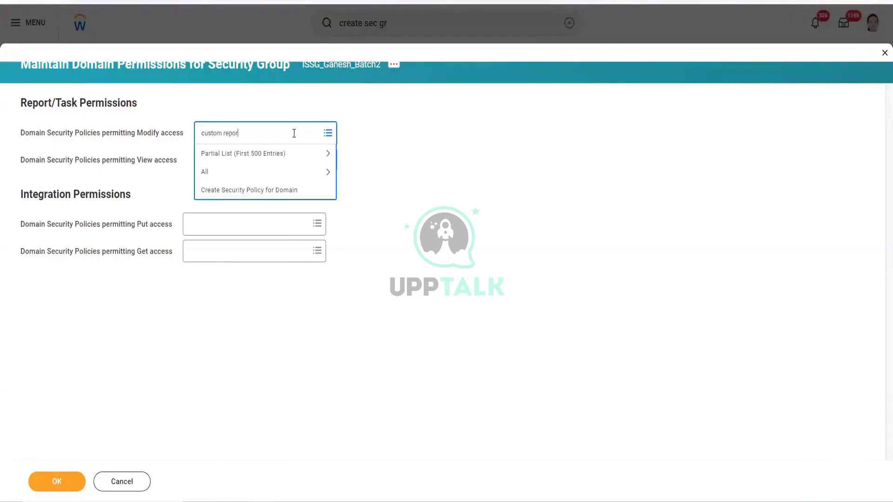
pyautogui.press('Return')
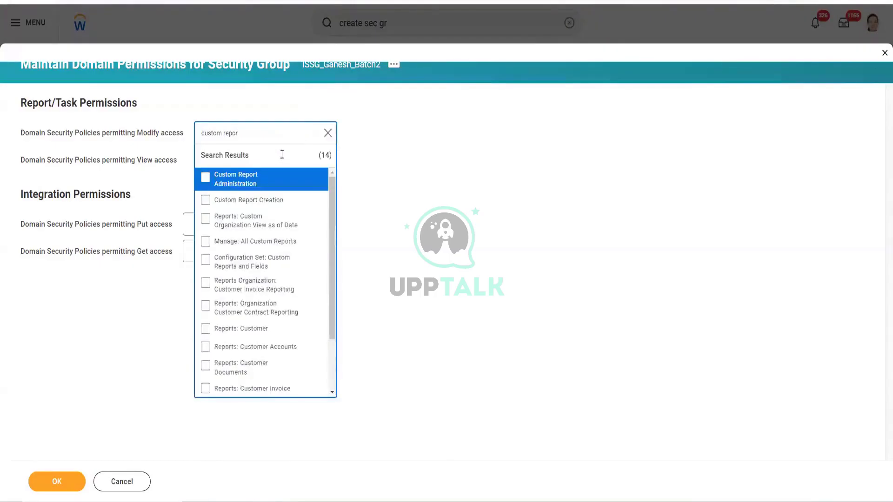
pyautogui.click(263, 201)
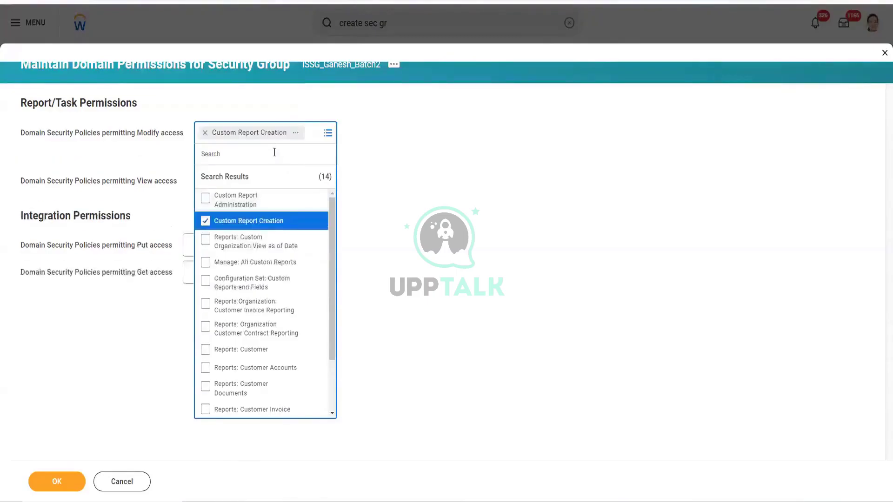
pyautogui.write('Manage')
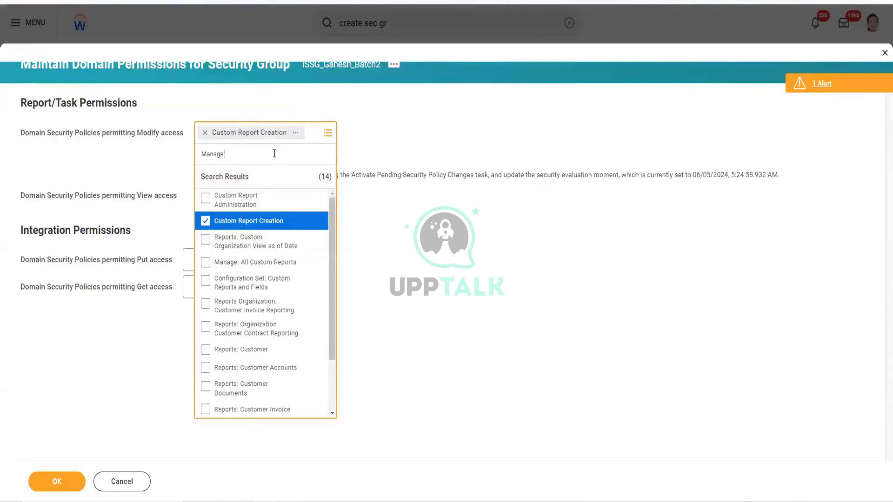
pyautogui.write('all custom')
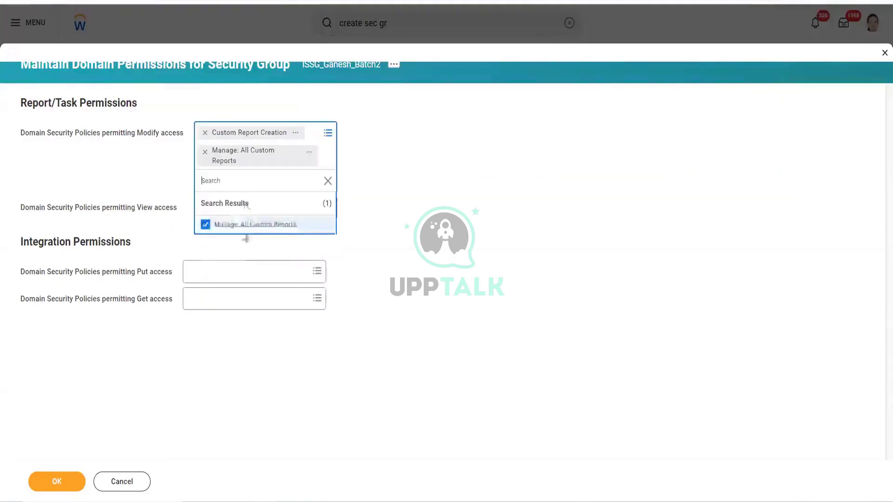
pyautogui.click(208, 301)
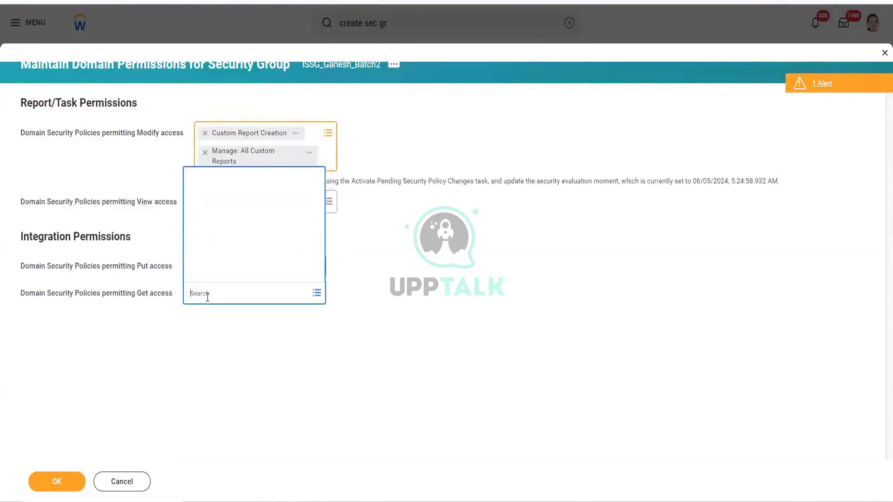
pyautogui.click(229, 202)
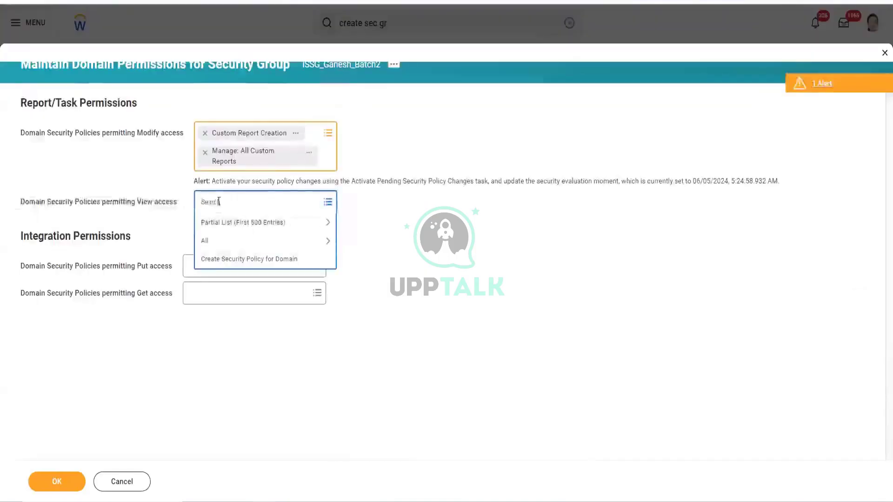
# - Add Active and Terminated Workers plus Worker Data: Current and Historical Staffing Information to View access
pyautogui.write('s')
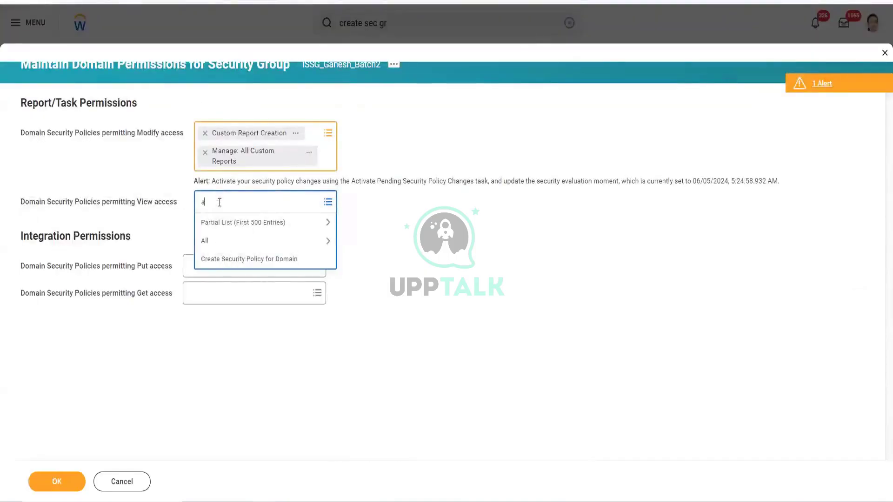
pyautogui.press('BackSpace')
pyautogui.write('active and term')
pyautogui.press('Return')
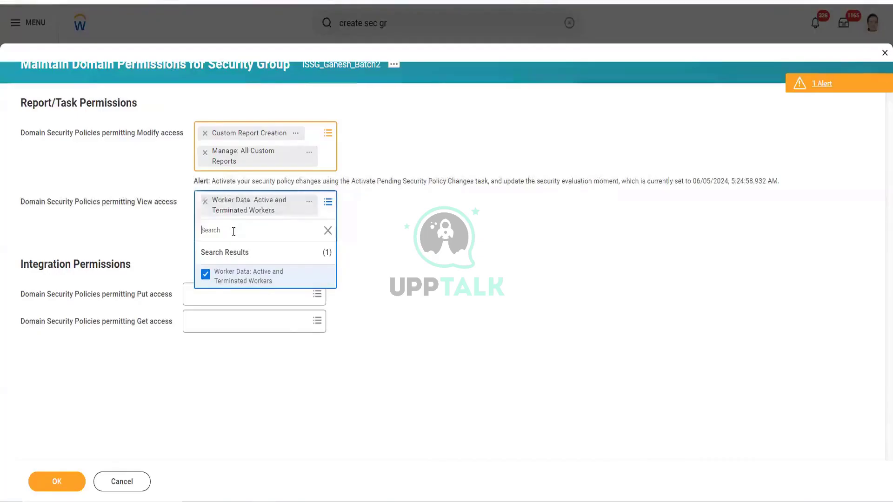
pyautogui.write('staffin')
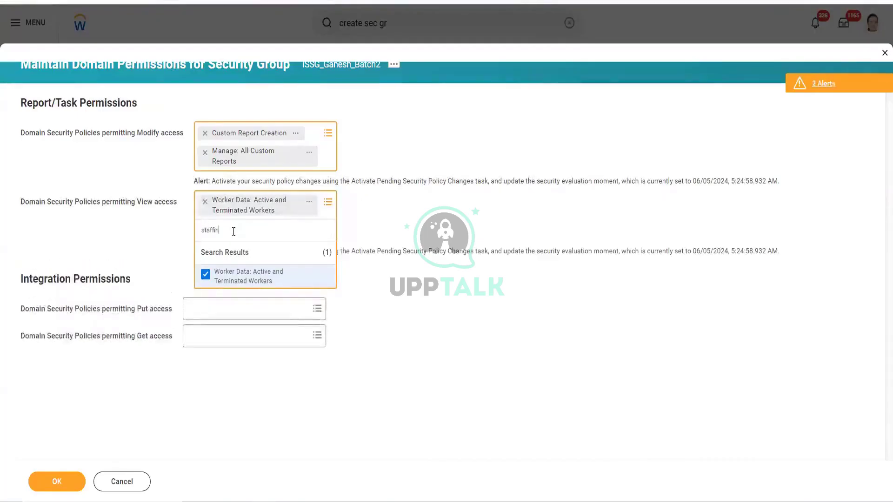
pyautogui.press('Return')
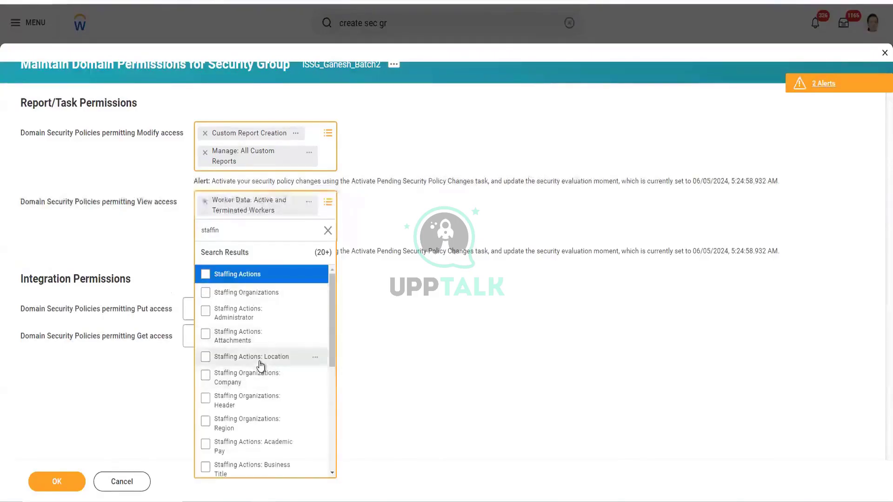
pyautogui.scroll(-1, 241, 321)
pyautogui.click(202, 230)
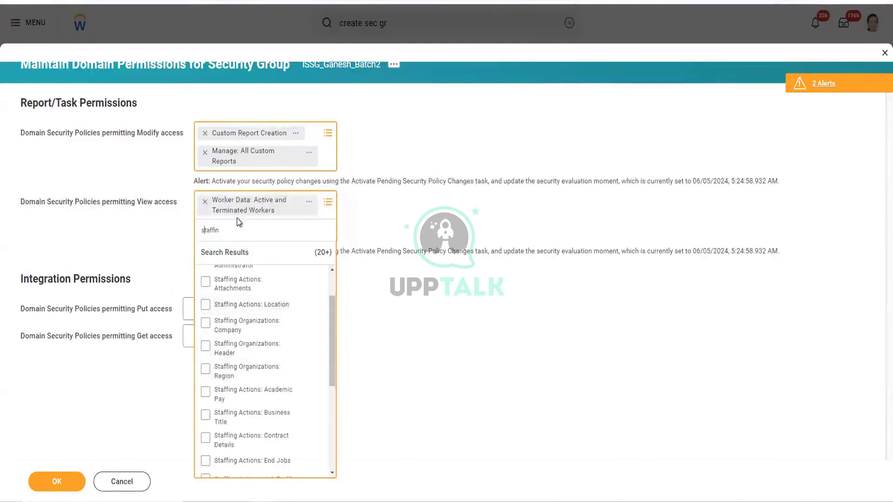
pyautogui.write('worker')
pyautogui.press('Return')
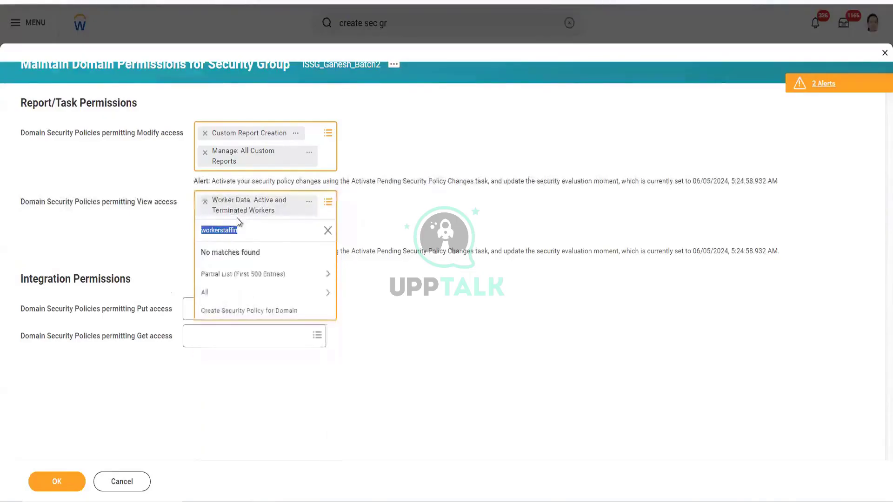
pyautogui.click(219, 230)
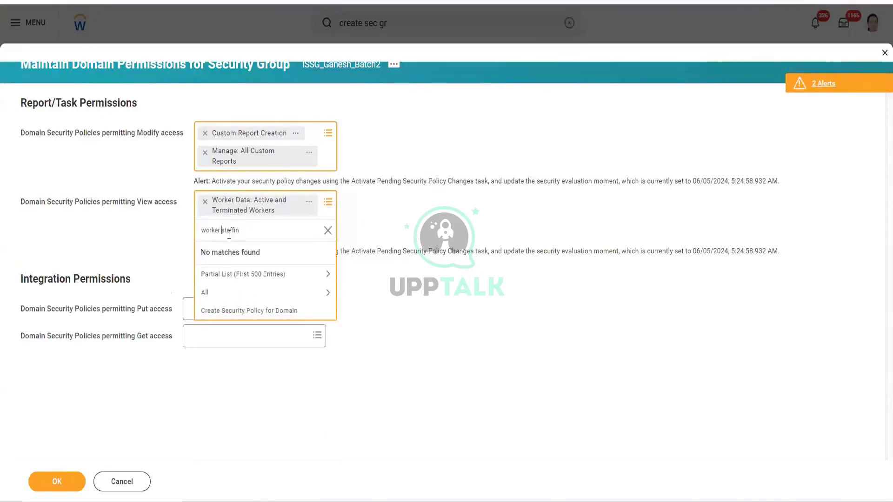
pyautogui.press('Return')
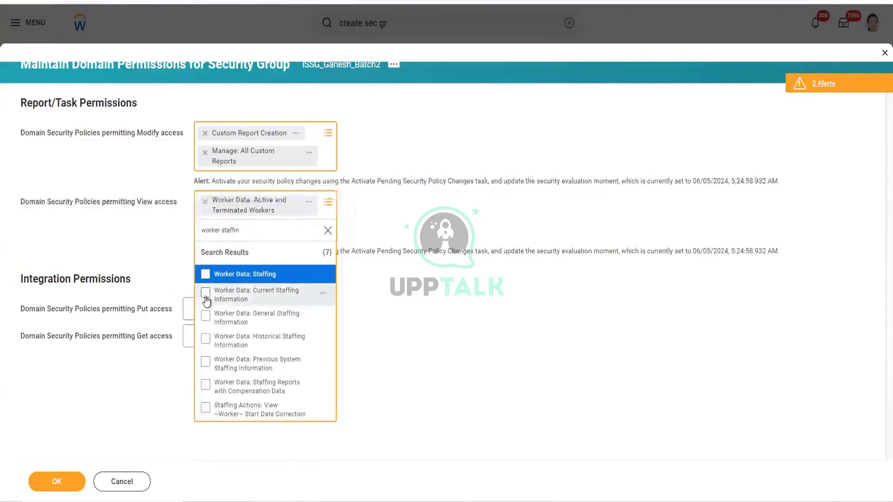
pyautogui.click(206, 293)
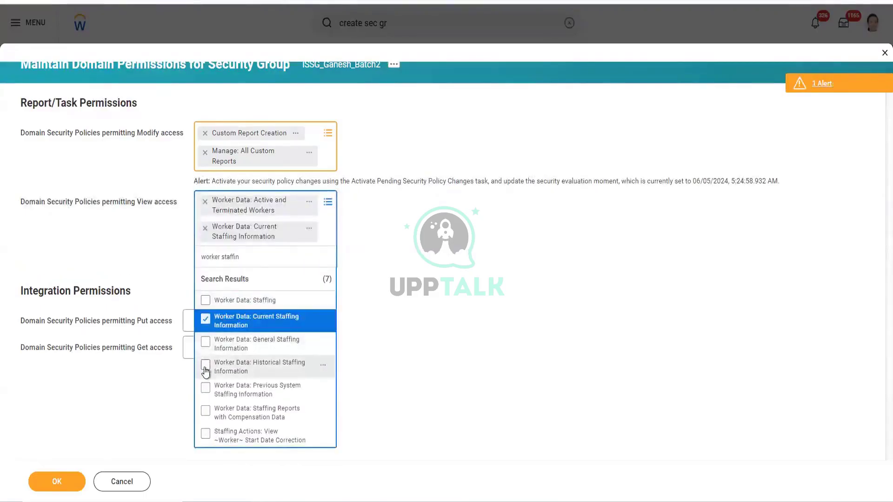
pyautogui.click(231, 366)
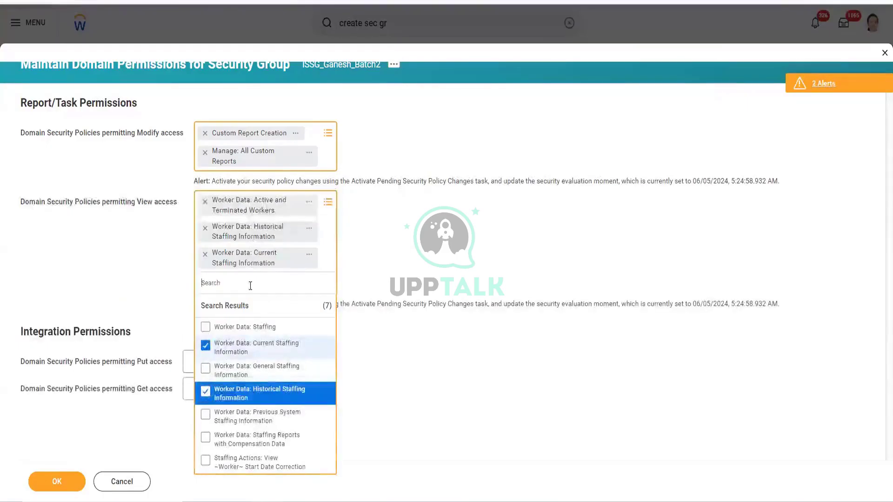
# - Add Person Data: Gender, Date of Death, Date of Birth and Worker Data: Dependents to View access
pyautogui.write('perso')
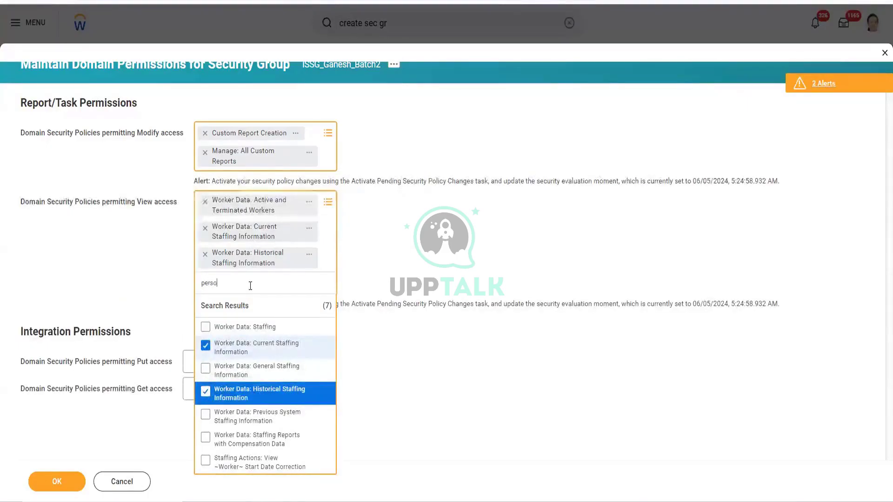
pyautogui.write('n data gen')
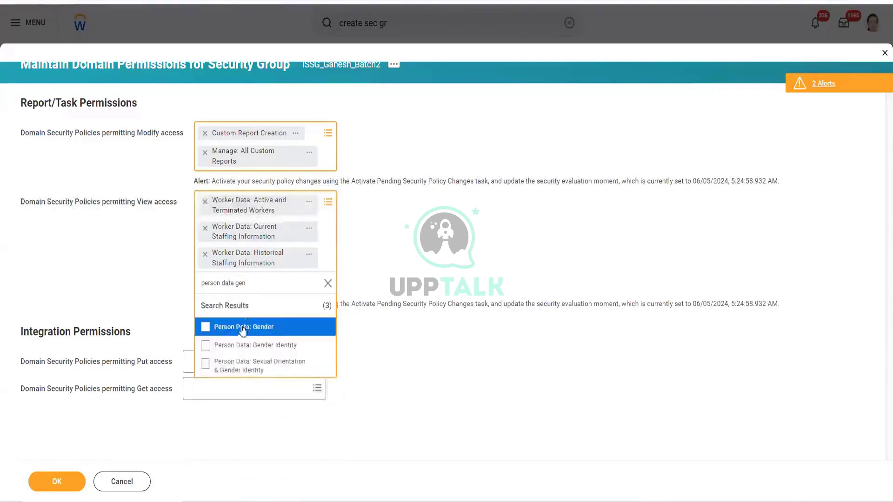
pyautogui.press('Return')
pyautogui.write('person date')
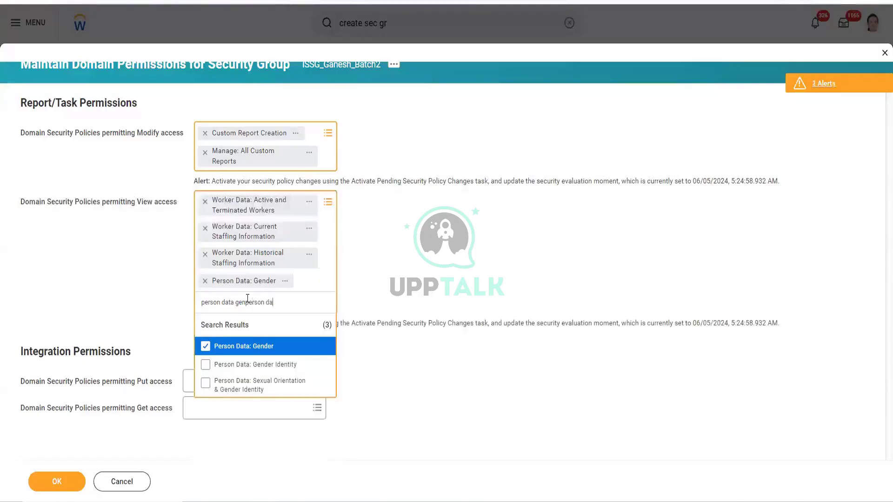
pyautogui.press('BackSpace')
pyautogui.press('BackSpace')
pyautogui.press('BackSpace')
pyautogui.press('BackSpace')
pyautogui.press('BackSpace')
pyautogui.press('BackSpace')
pyautogui.press('BackSpace')
pyautogui.press('BackSpace')
pyautogui.press('BackSpace')
pyautogui.press('BackSpace')
pyautogui.press('BackSpace')
pyautogui.press('BackSpace')
pyautogui.press('BackSpace')
pyautogui.press('BackSpace')
pyautogui.write('date')
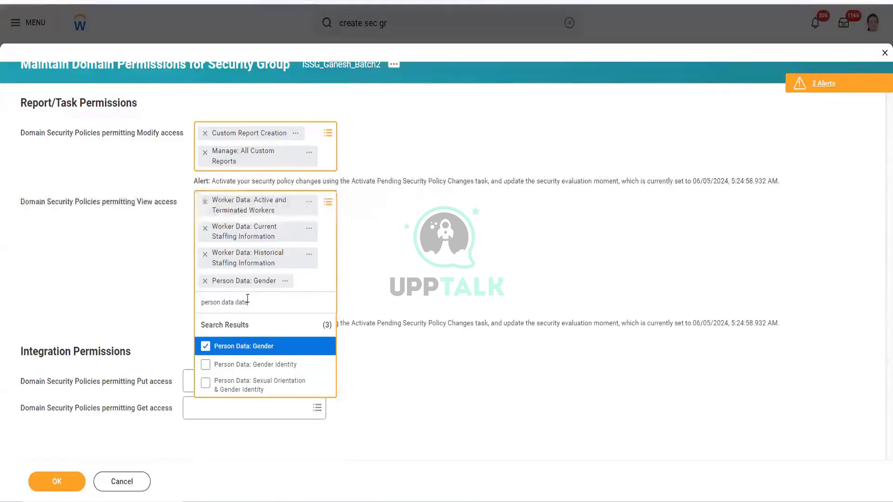
pyautogui.write(' of')
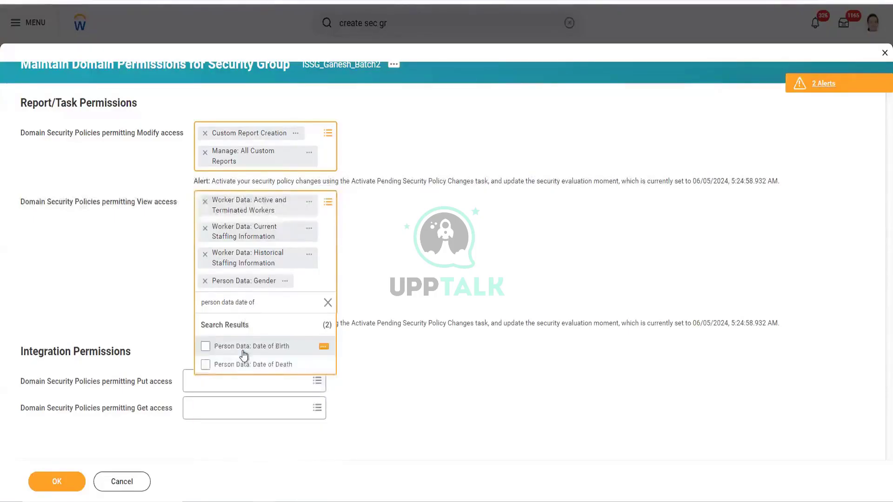
pyautogui.click(235, 364)
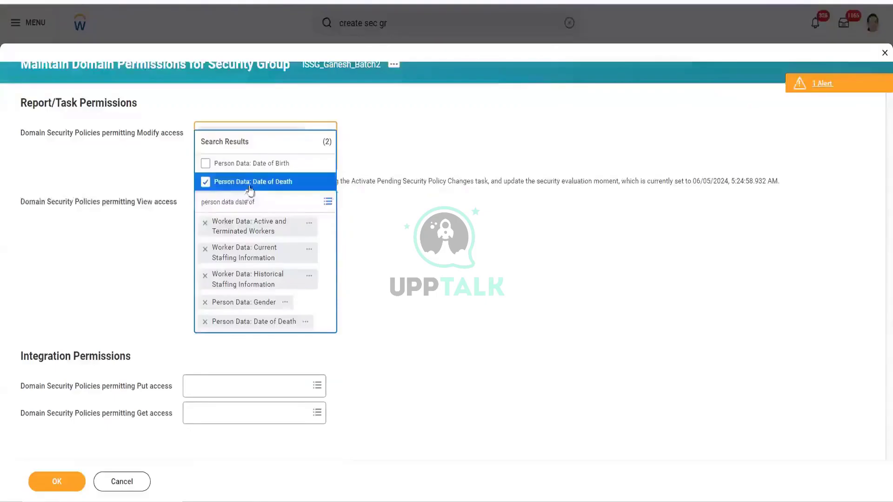
pyautogui.click(237, 183)
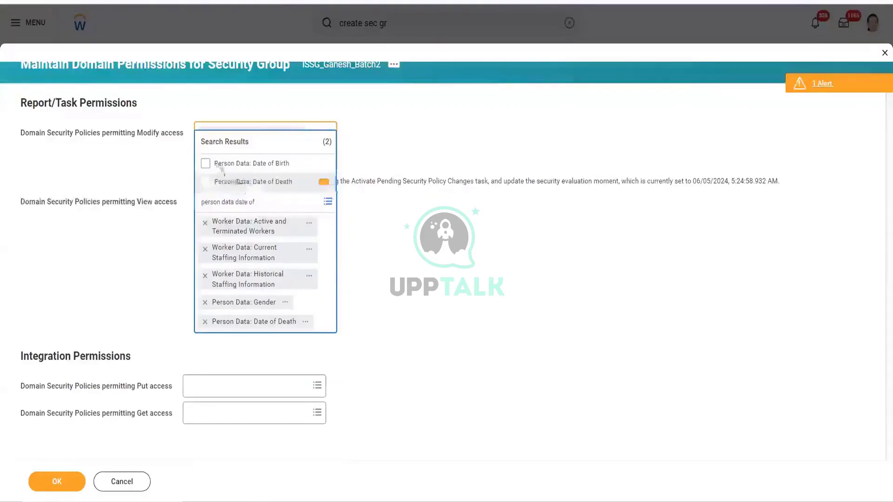
pyautogui.click(207, 164)
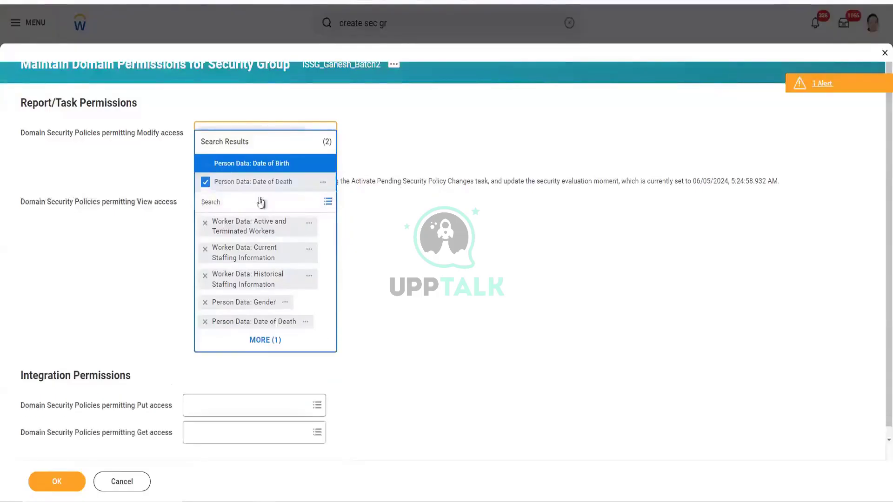
pyautogui.write('epen')
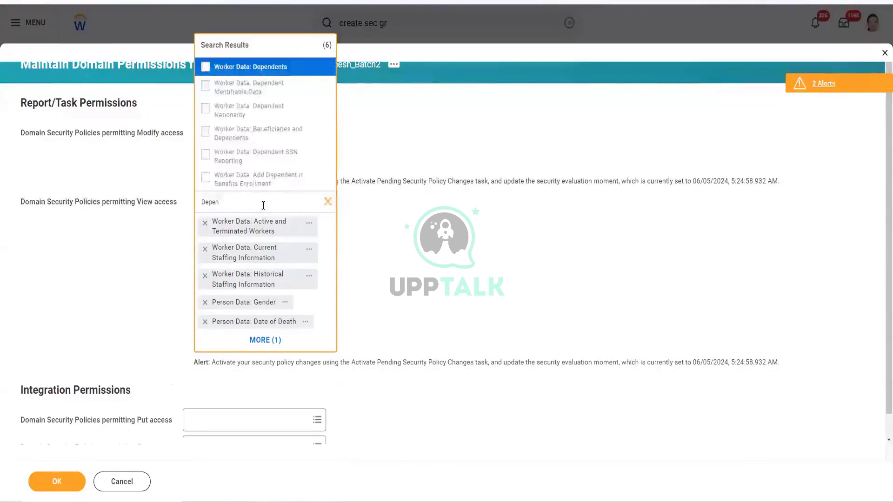
pyautogui.click(250, 69)
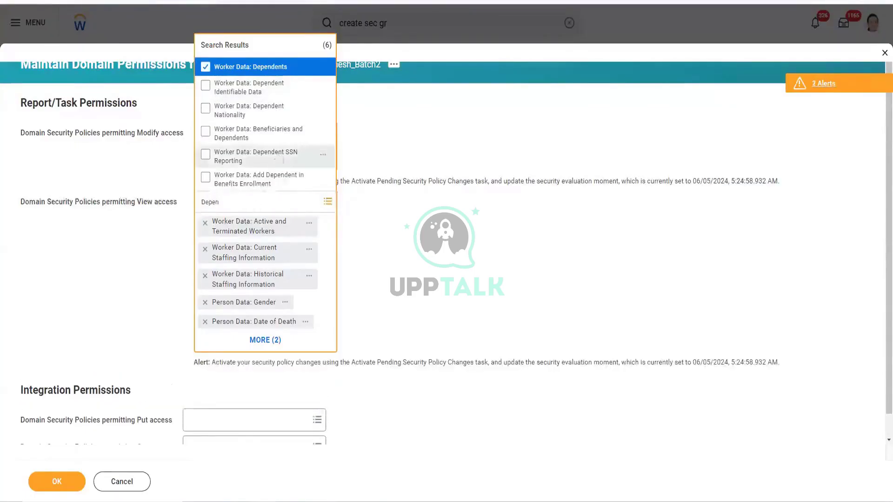
# - Submit the updated domain permissions for the security group
pyautogui.click(92, 293)
pyautogui.click(61, 484)
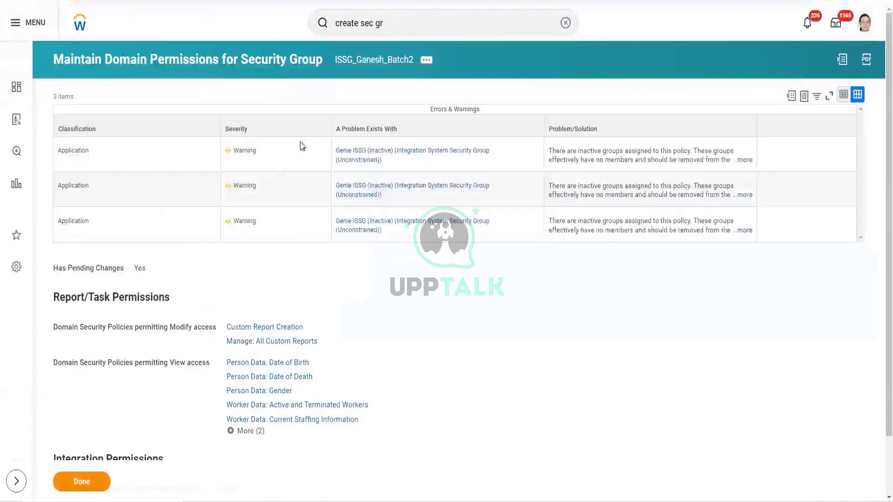
pyautogui.click(392, 22)
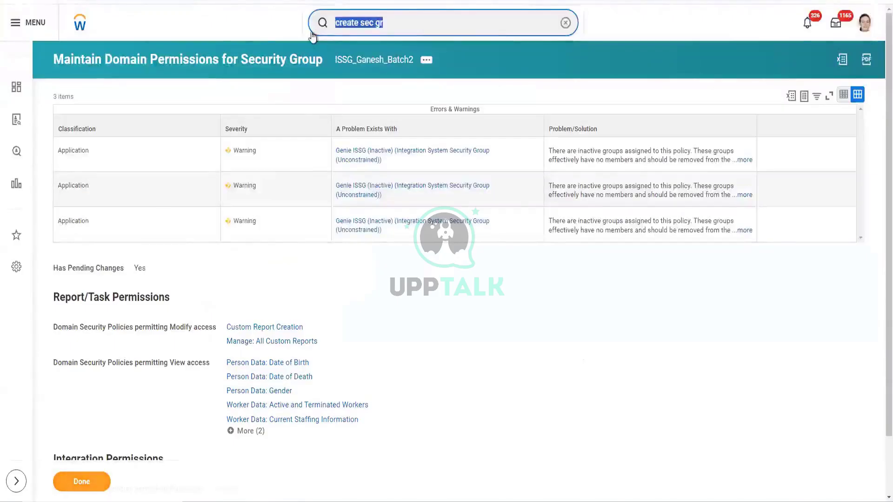
# - Activate the pending security policy changes with a testing comment and confirmation
pyautogui.write('Activ')
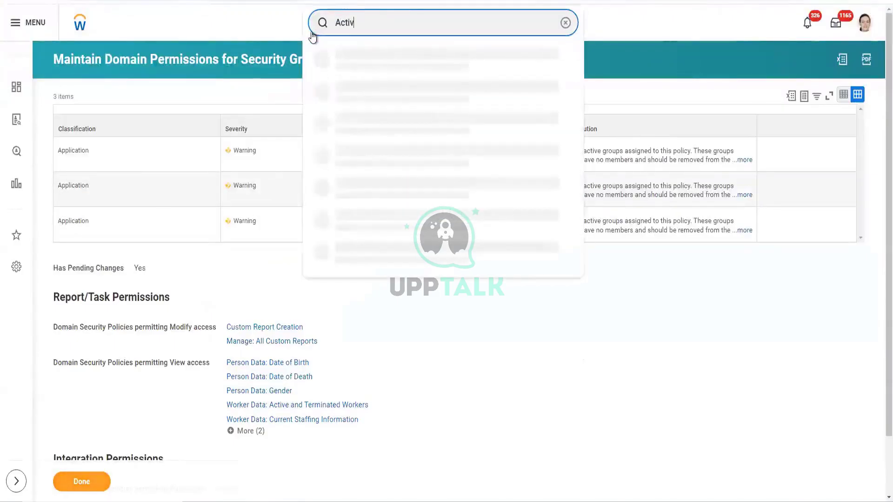
pyautogui.write('ae')
pyautogui.write('te pen')
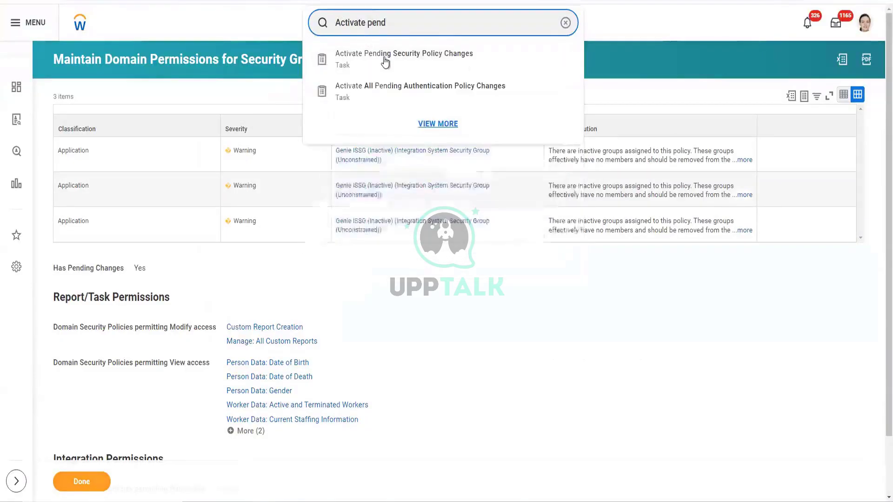
pyautogui.write('d')
pyautogui.click(391, 66)
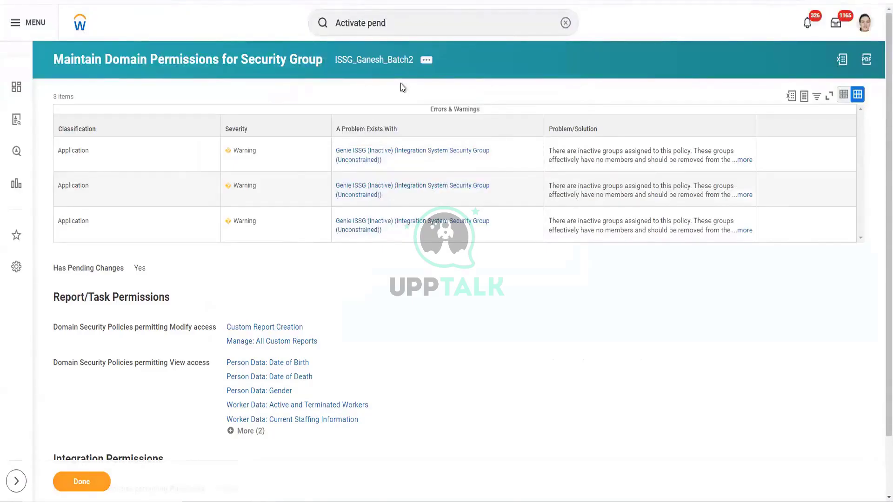
pyautogui.click(279, 214)
pyautogui.write('Ganesh:Testing ISU')
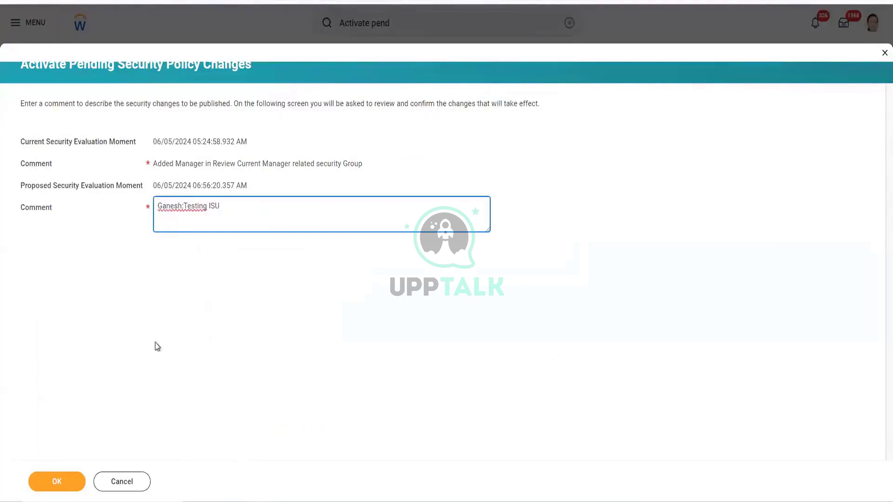
pyautogui.click(75, 483)
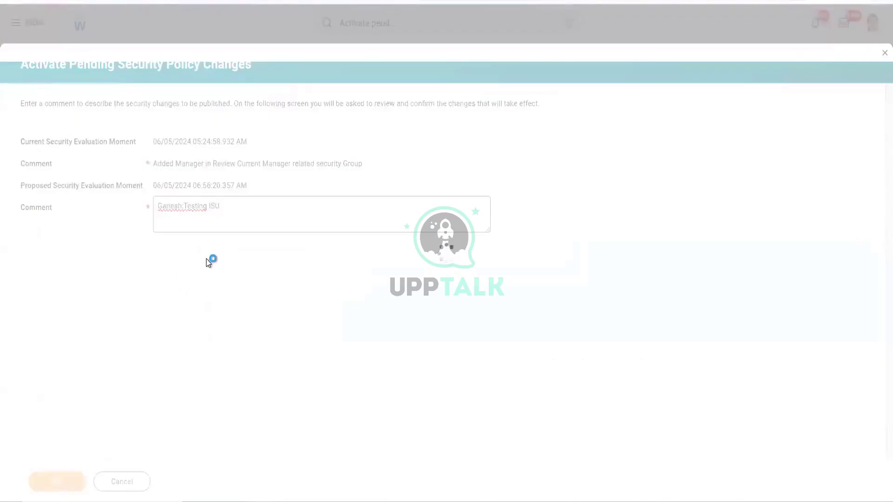
pyautogui.click(158, 207)
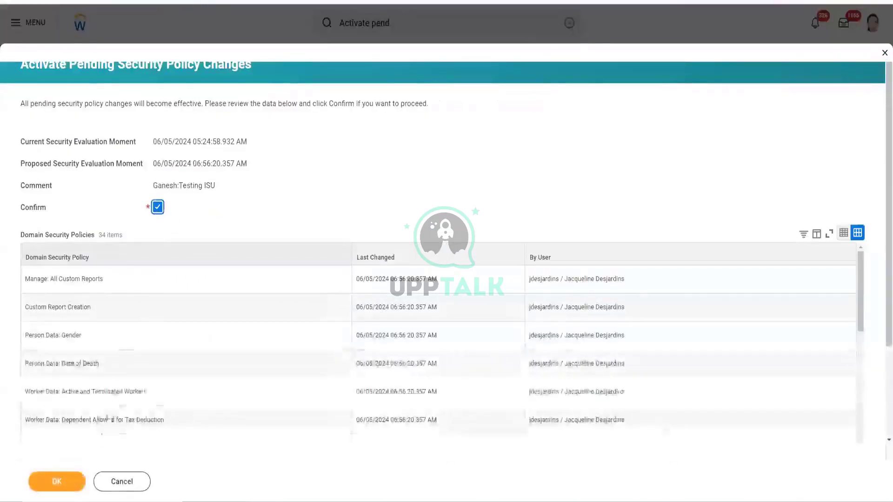
pyautogui.click(57, 482)
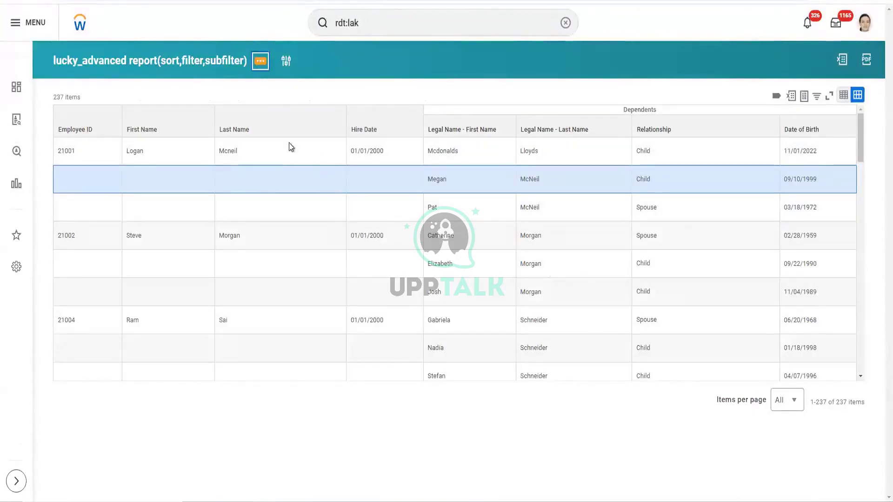
# - Open the lucky_advanced report definition for editing via Custom Report > Edit
pyautogui.click(260, 66)
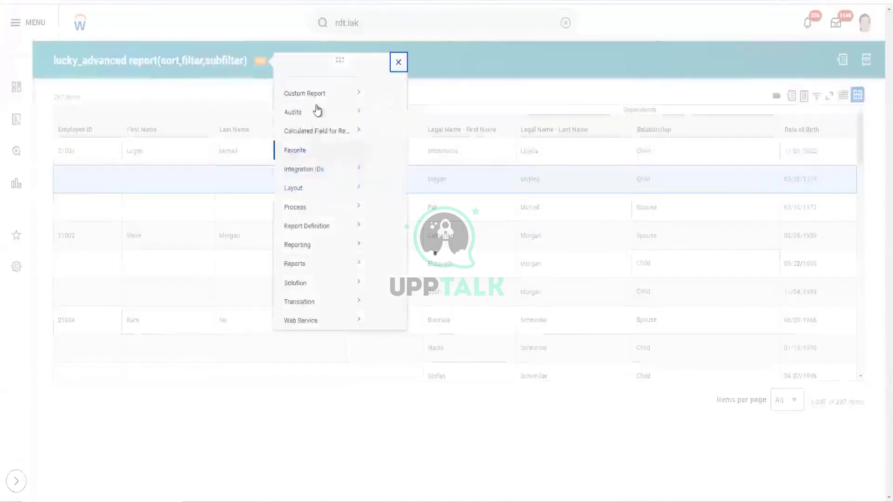
pyautogui.moveTo(315, 105)
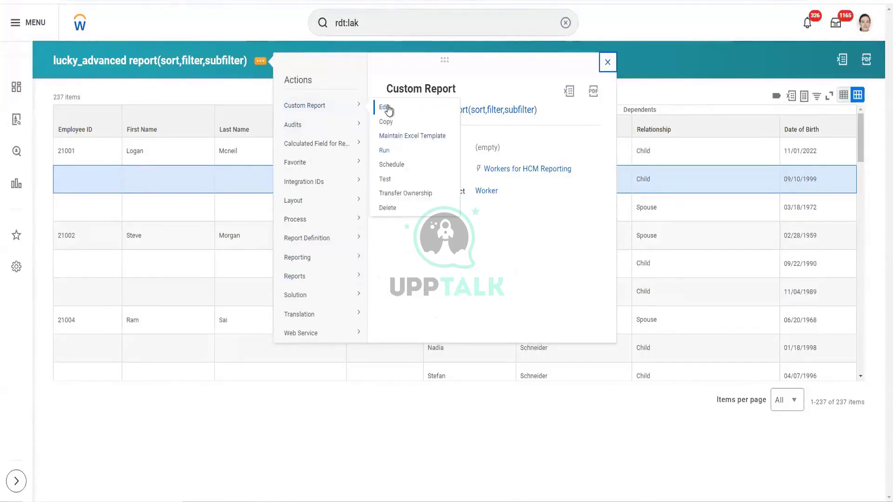
pyautogui.click(388, 108)
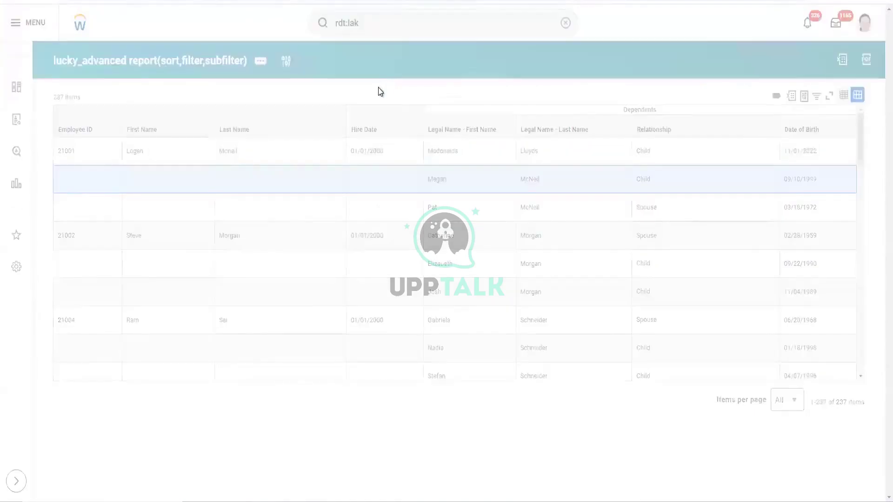
# - Restrict the report definition's sharing to specific authorized groups and users
pyautogui.click(286, 369)
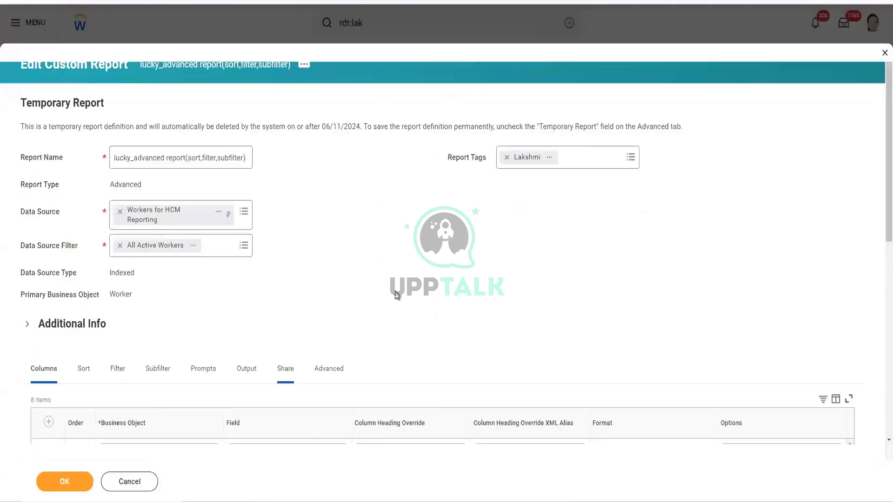
pyautogui.scroll(-3, 243, 375)
pyautogui.click(212, 383)
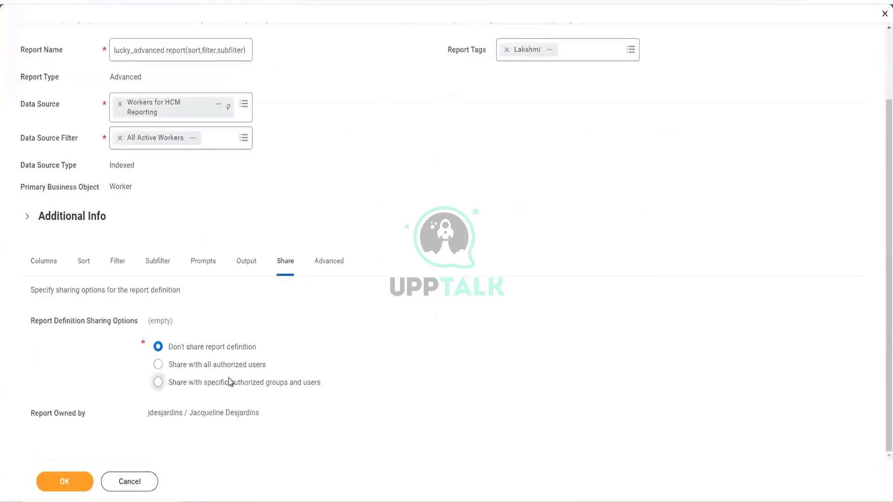
pyautogui.scroll(1, 302, 379)
pyautogui.scroll(-1, 293, 383)
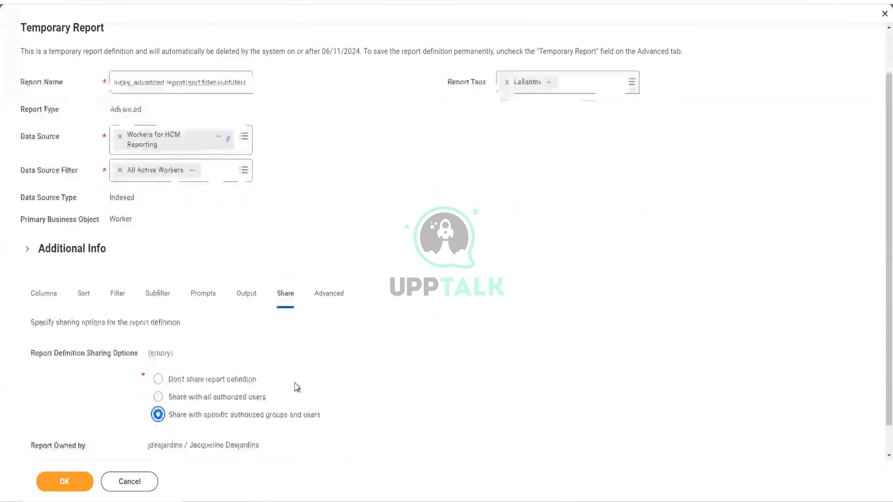
pyautogui.scroll(-1, 293, 382)
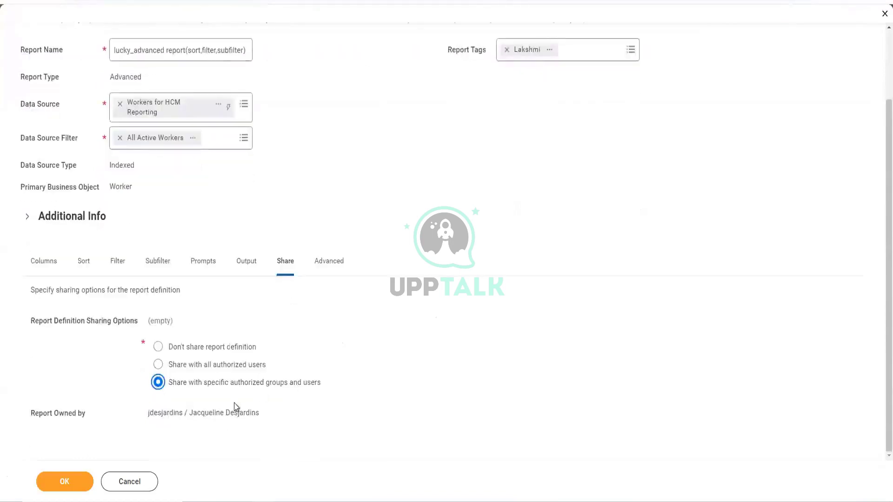
pyautogui.click(406, 369)
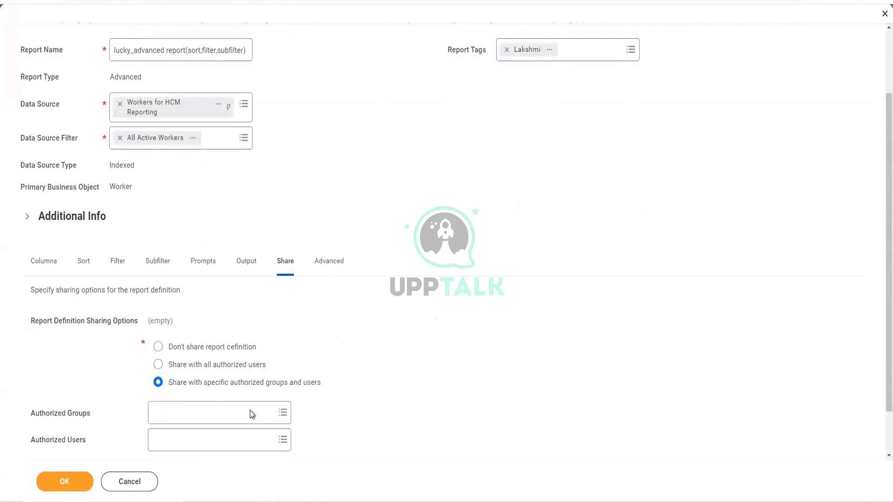
# - Add the integration system user under Authorized Users and save the report definition
pyautogui.scroll(-1, 232, 405)
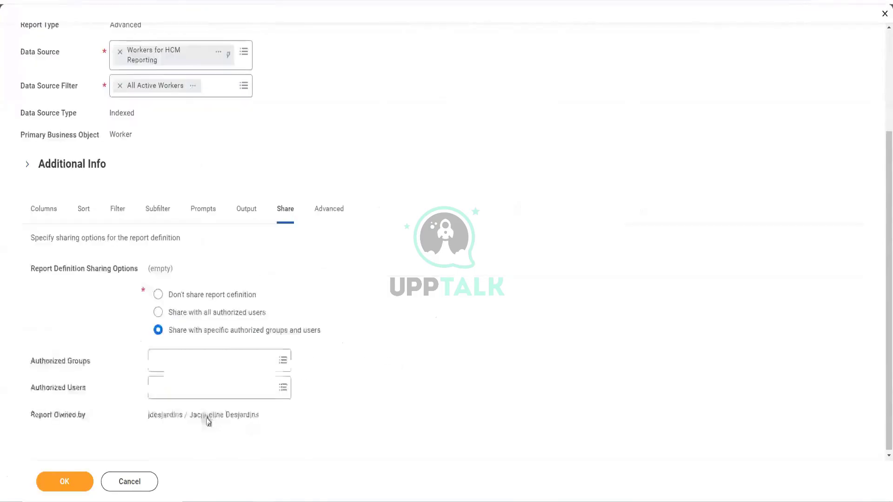
pyautogui.click(177, 387)
pyautogui.write('Gane')
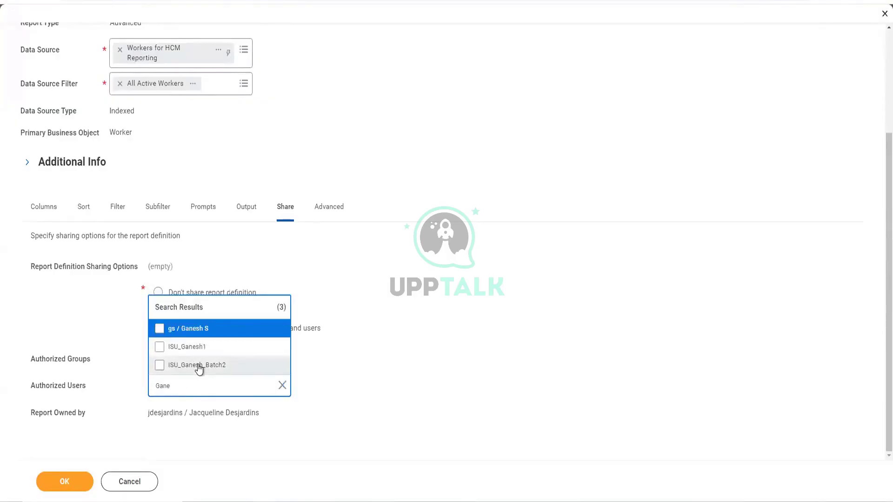
pyautogui.click(199, 368)
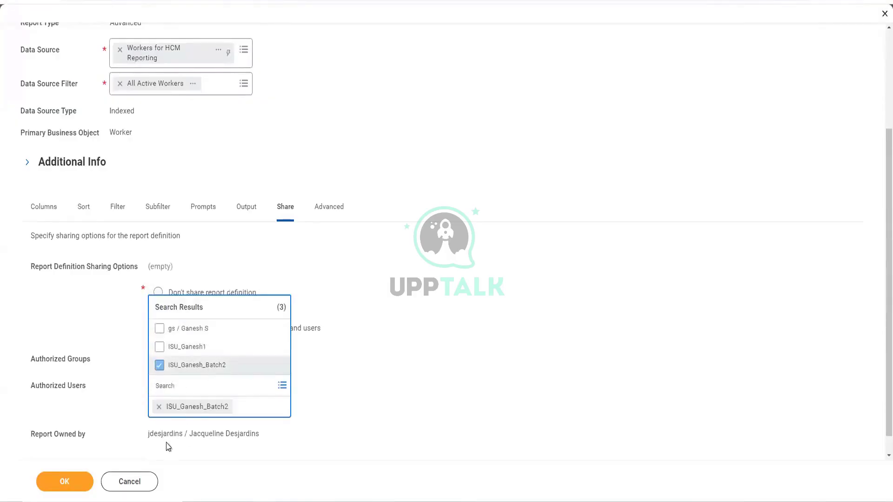
pyautogui.click(83, 485)
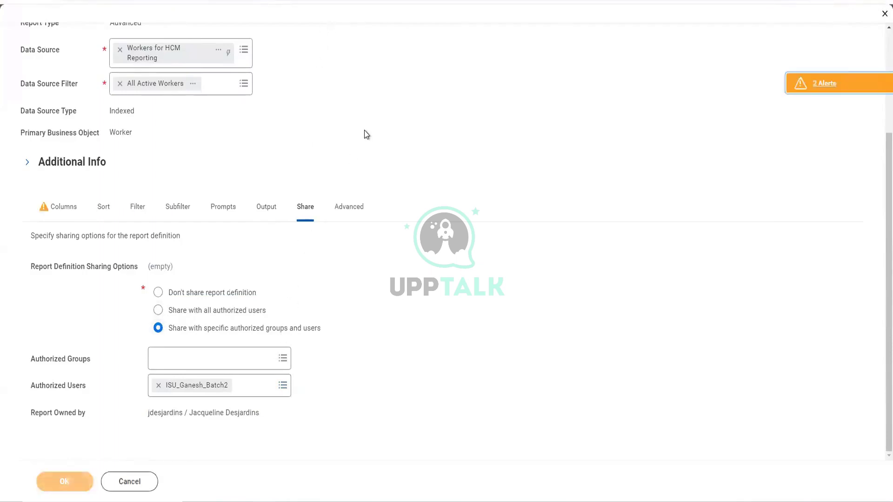
pyautogui.click(88, 483)
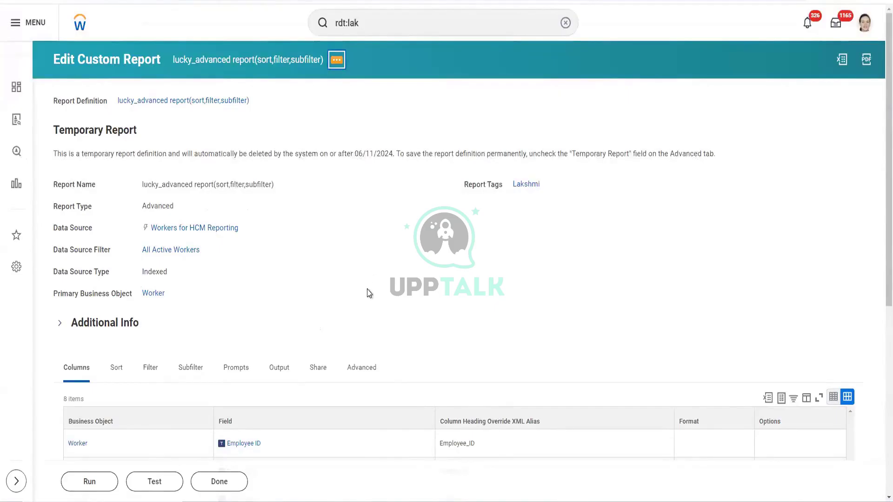
# - View the report's web service URLs and copy the Workday XML link into a new tab
pyautogui.click(341, 65)
pyautogui.moveTo(400, 331)
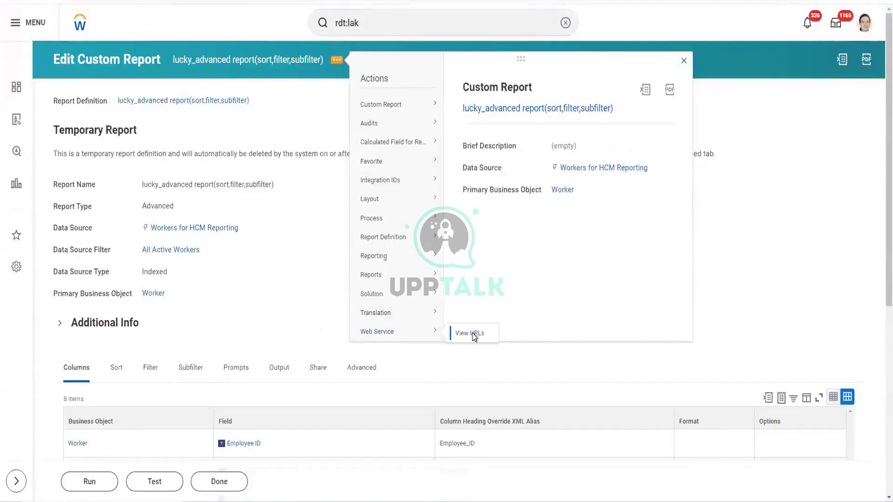
pyautogui.rightClick(473, 336)
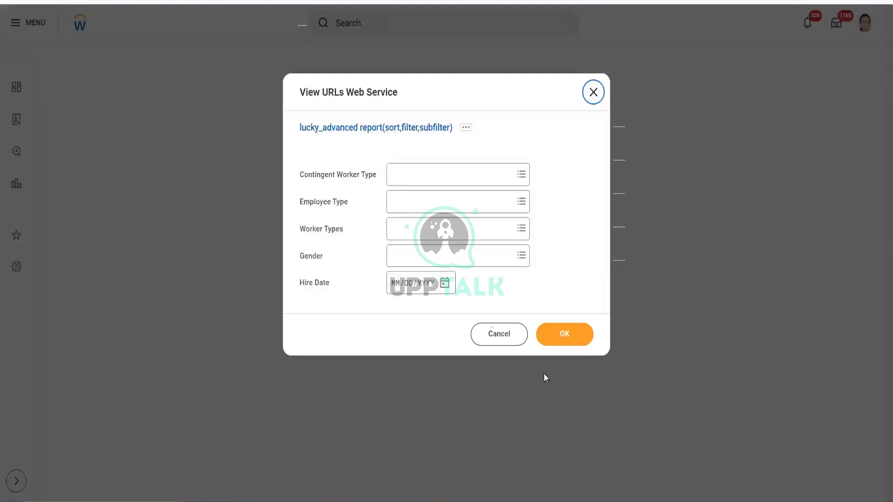
pyautogui.click(564, 334)
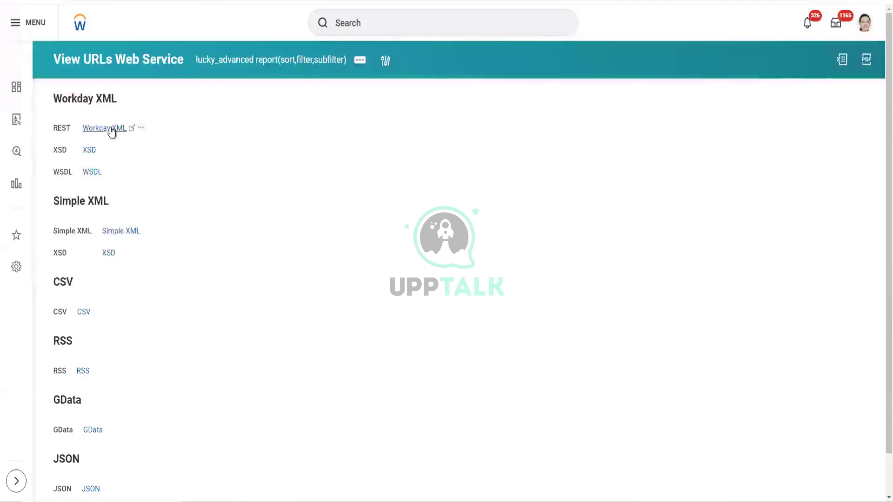
pyautogui.click(141, 127)
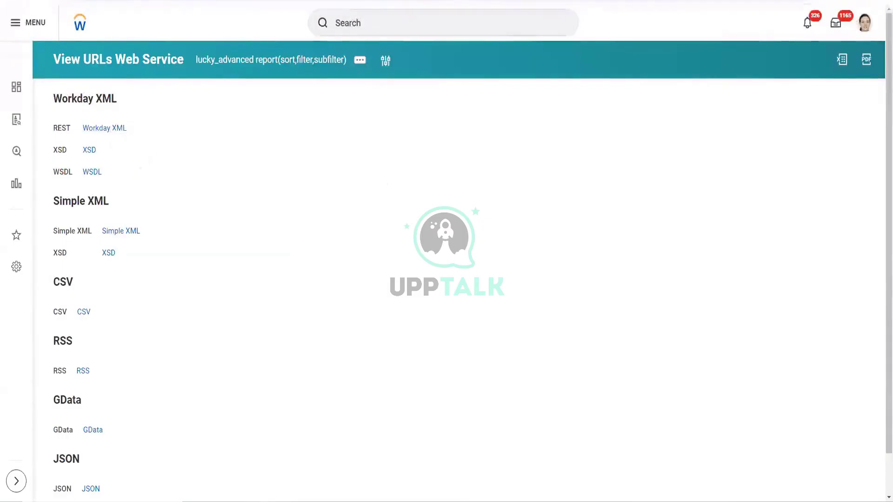
pyautogui.hotkey('ctrl', 't')
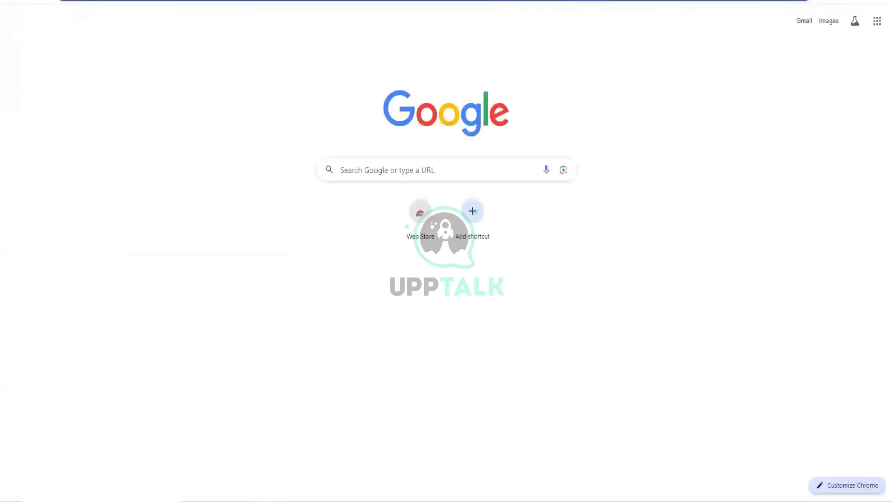
# - Paste the copied Workday XML URL into the new Chrome tab
pyautogui.write('Workday XML')
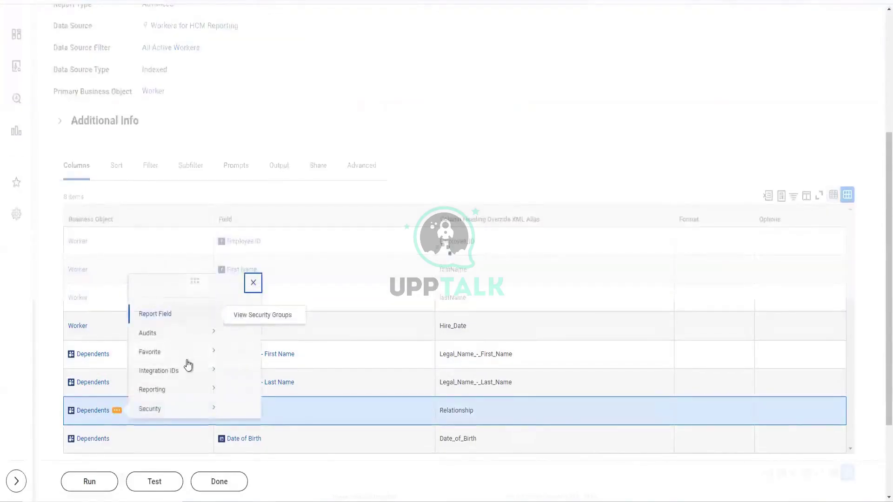
# - Review the Dependents field's security policies and copy the Beneficiaries and Dependents policy name
pyautogui.moveTo(191, 412)
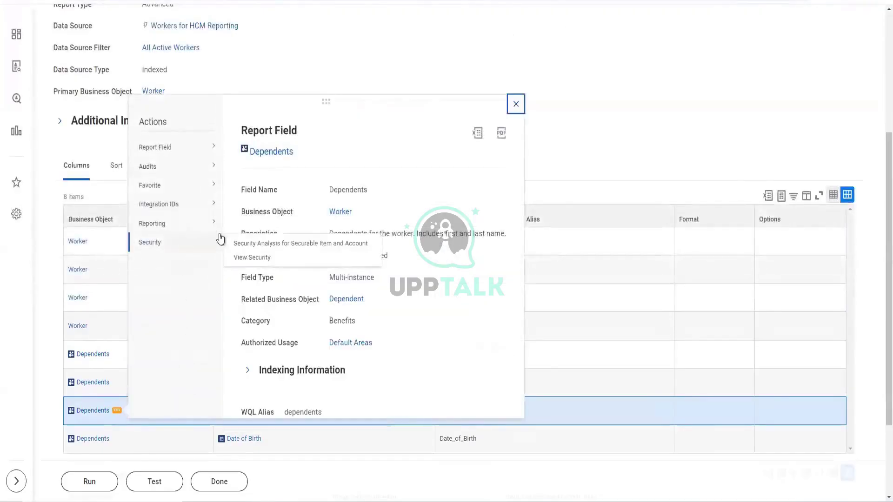
pyautogui.rightClick(255, 258)
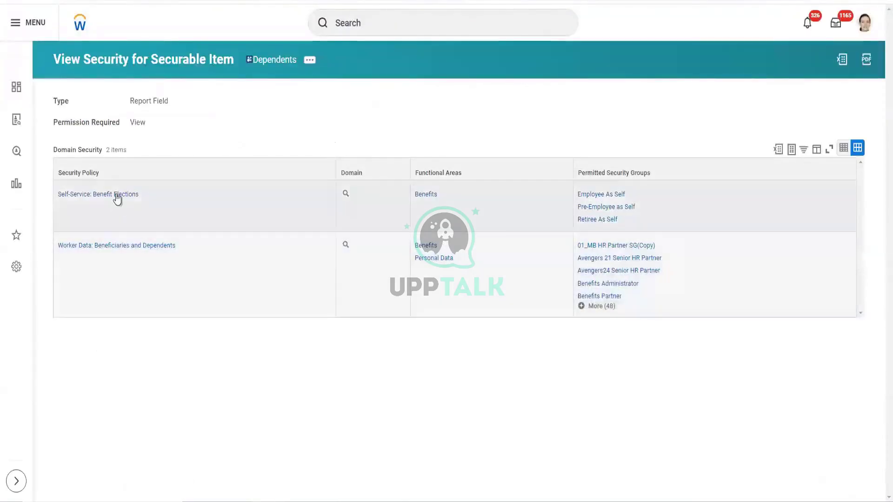
pyautogui.rightClick(138, 247)
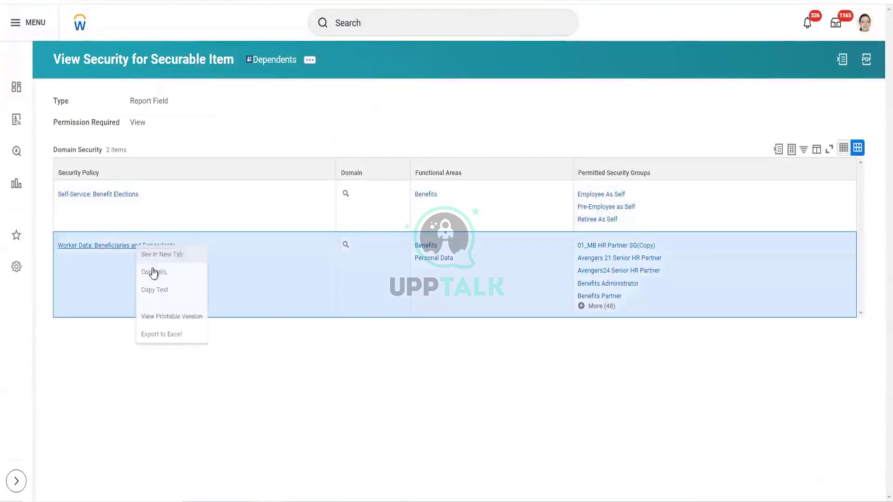
pyautogui.click(155, 290)
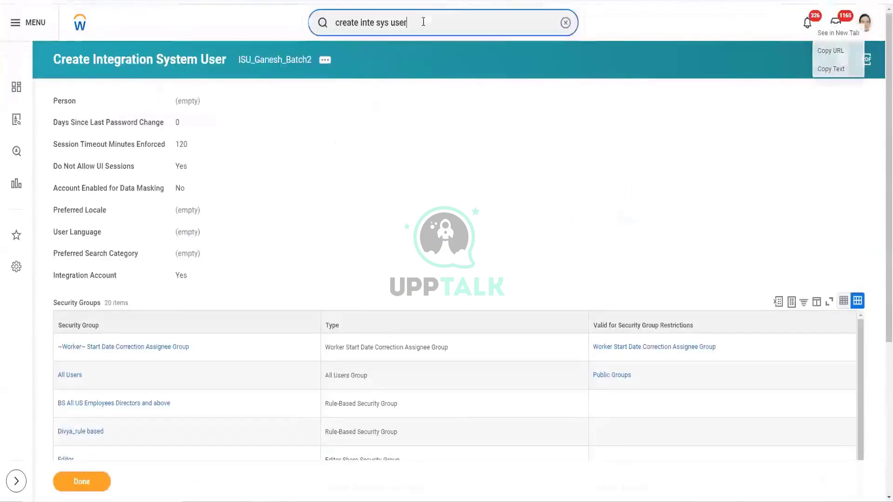
# - Open the integration system user's security group in View Security Group
pyautogui.moveTo(419, 24); pyautogui.dragTo(323, 23)
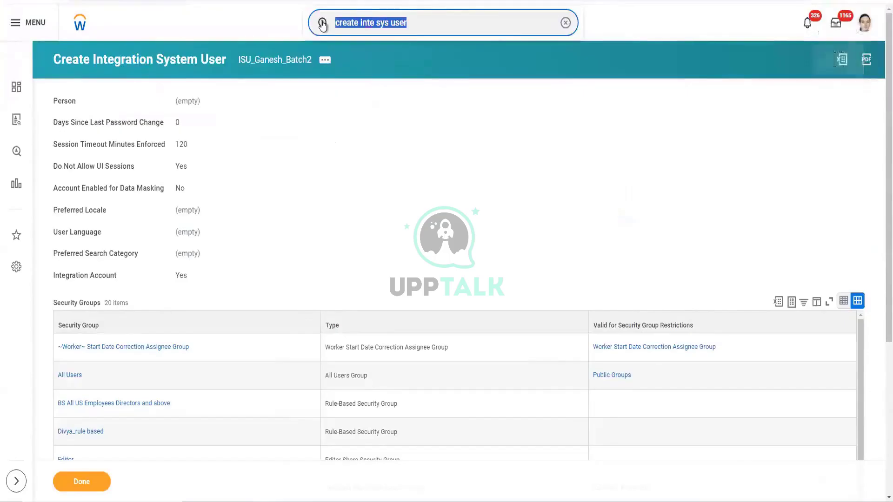
pyautogui.write('view sec gr')
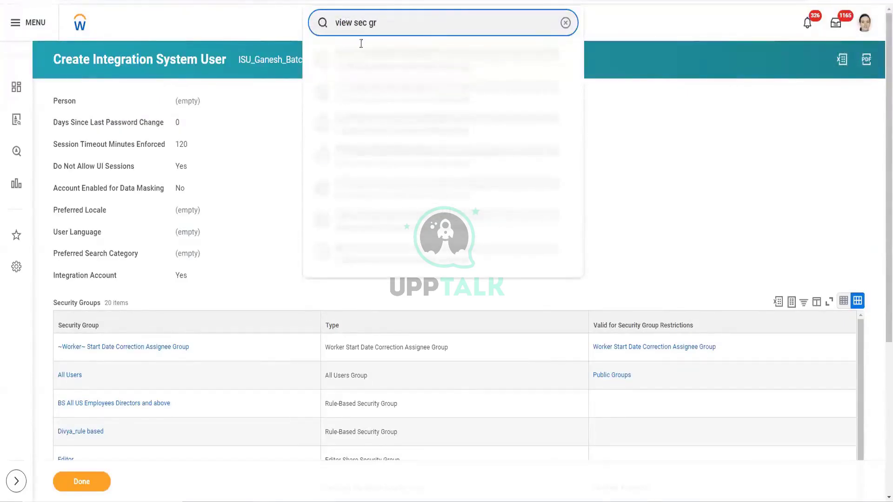
pyautogui.click(367, 58)
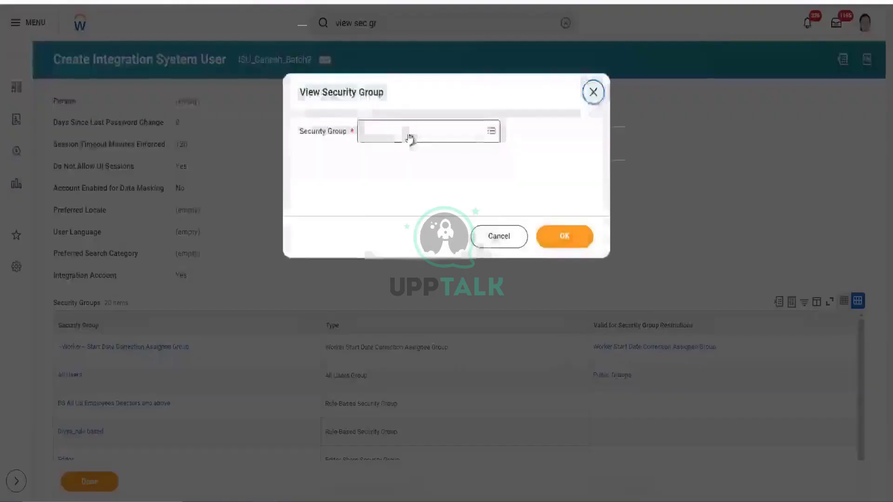
pyautogui.click(408, 132)
pyautogui.write('Ganesh')
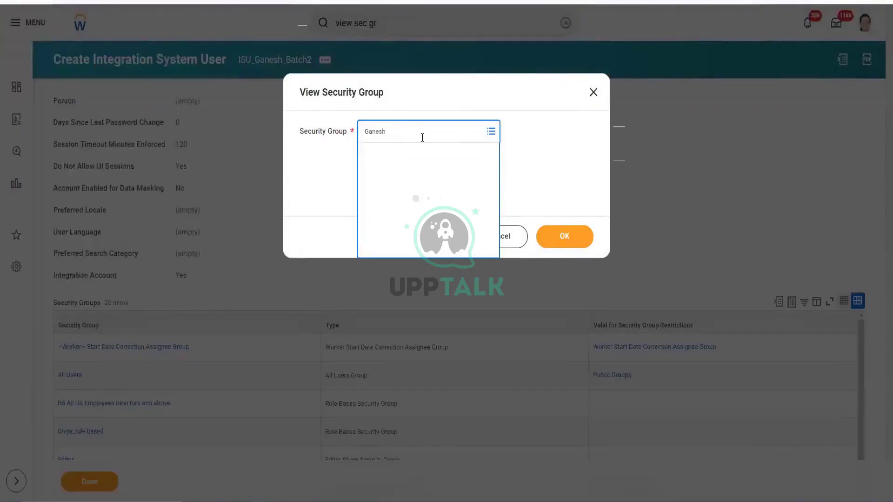
pyautogui.click(417, 174)
pyautogui.click(557, 238)
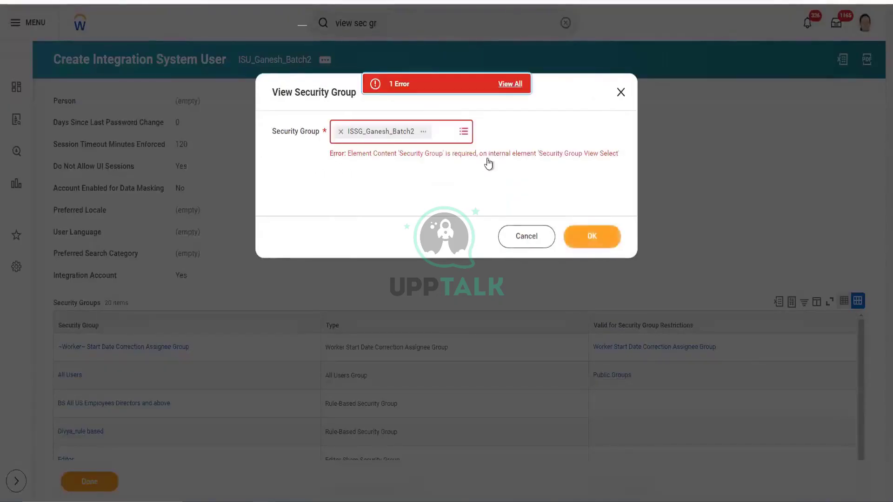
pyautogui.click(601, 235)
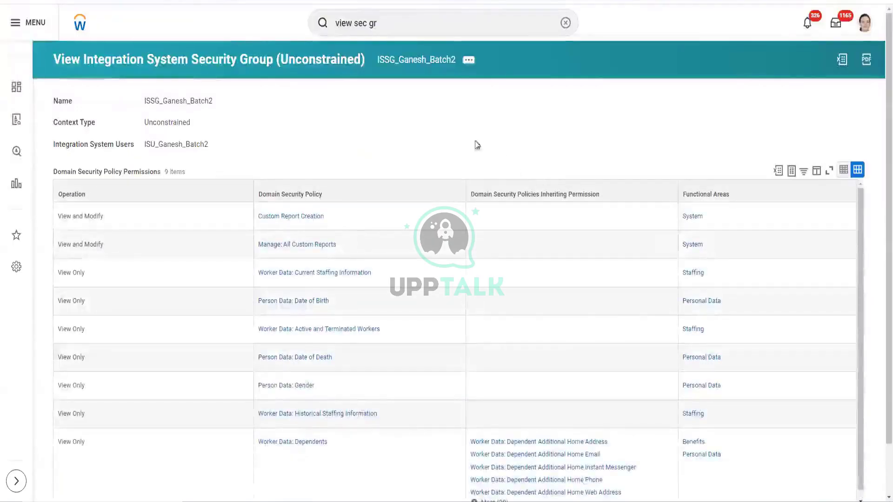
# - Add Worker Data: Beneficiaries and Dependents to the group's View domain permissions
pyautogui.click(471, 62)
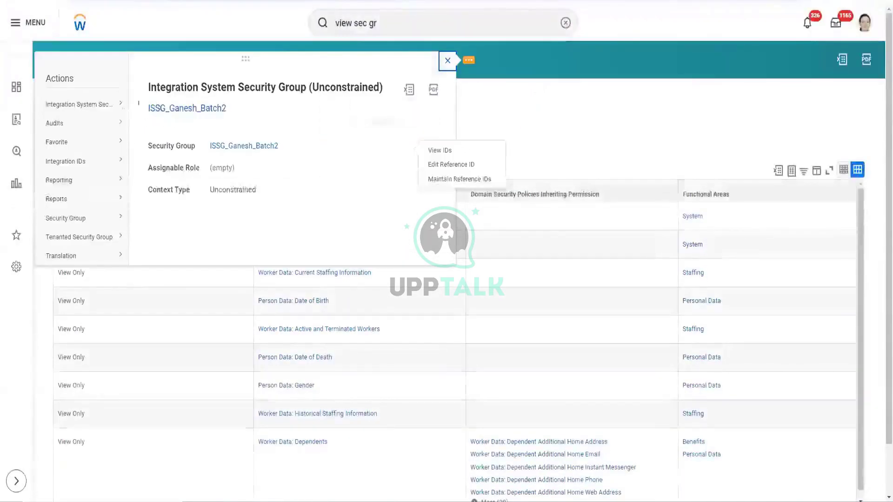
pyautogui.moveTo(103, 108)
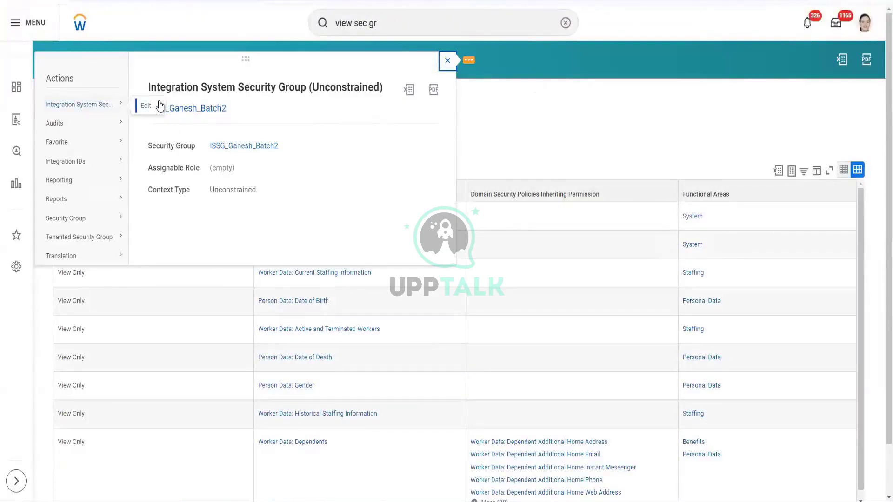
pyautogui.moveTo(98, 224)
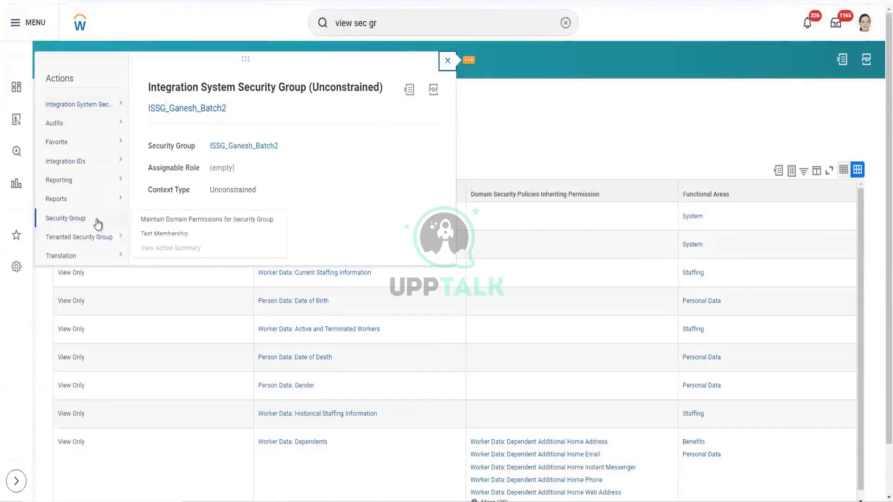
pyautogui.click(181, 218)
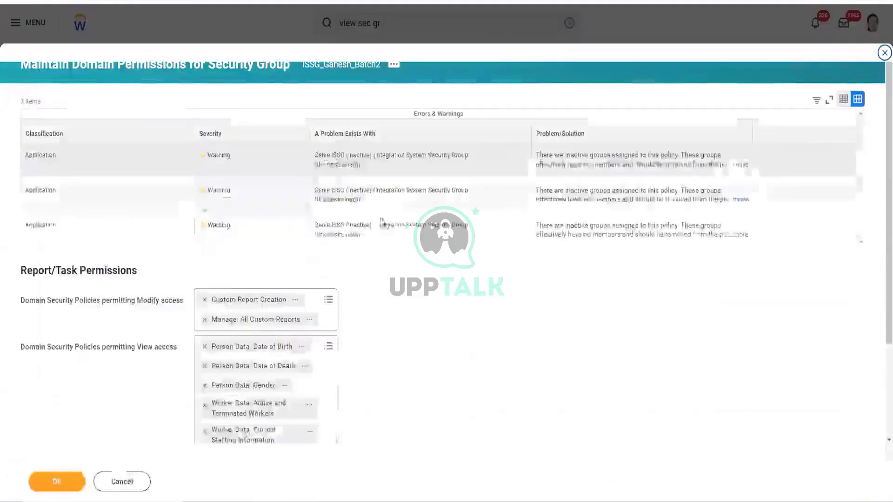
pyautogui.scroll(-2, 372, 266)
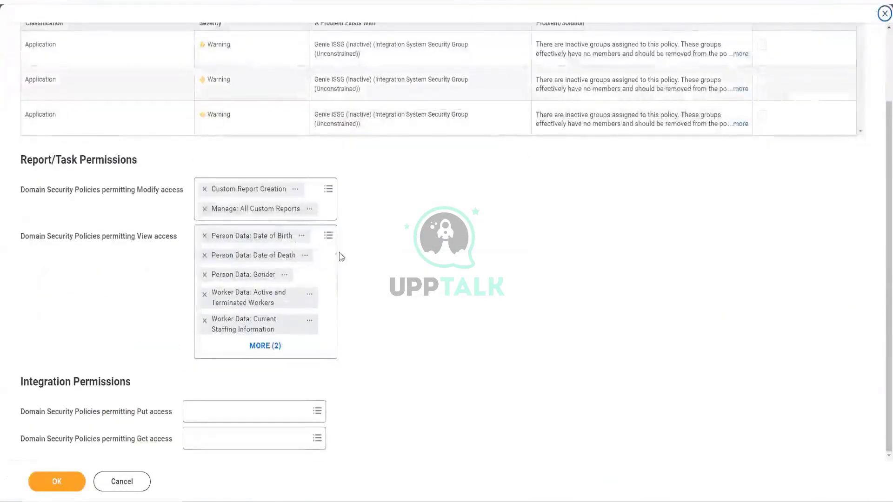
pyautogui.click(320, 243)
pyautogui.write('Worker Data: Beneficiaries and Dependents')
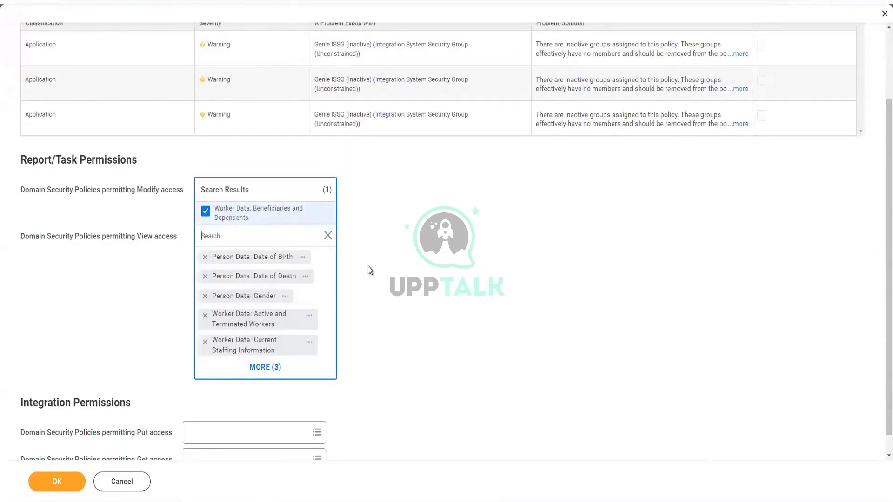
pyautogui.click(157, 411)
pyautogui.click(48, 482)
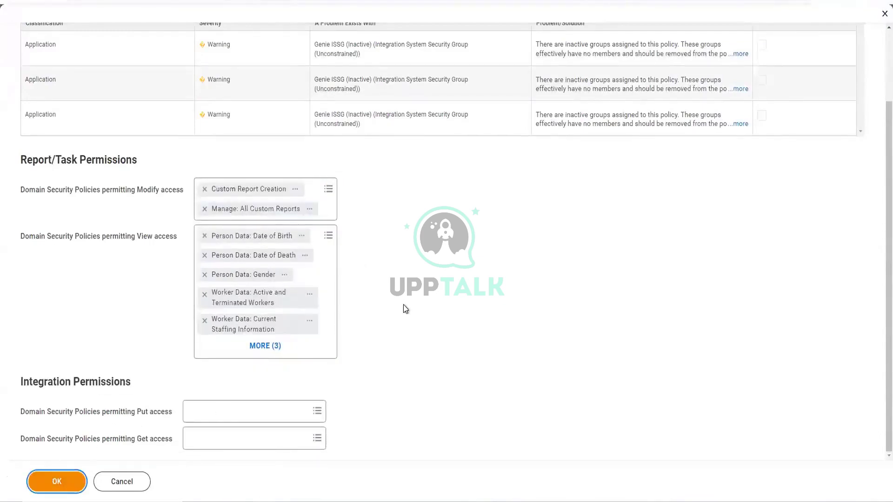
pyautogui.click(56, 484)
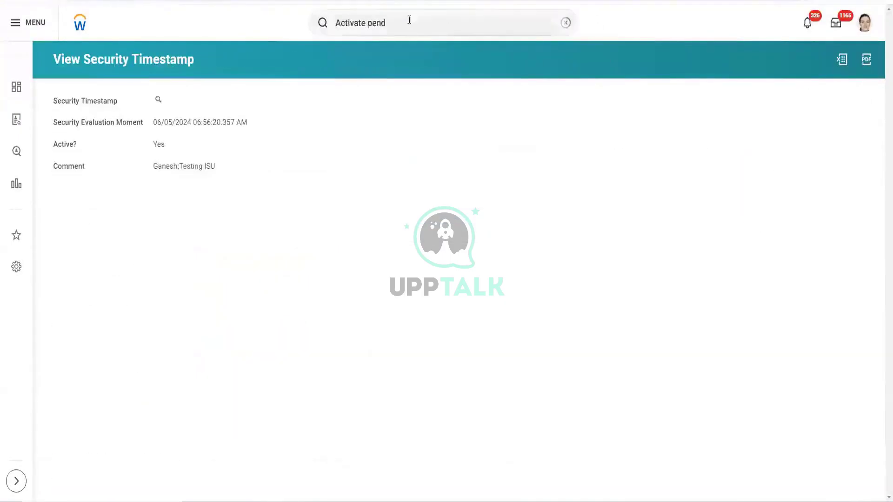
pyautogui.click(409, 22)
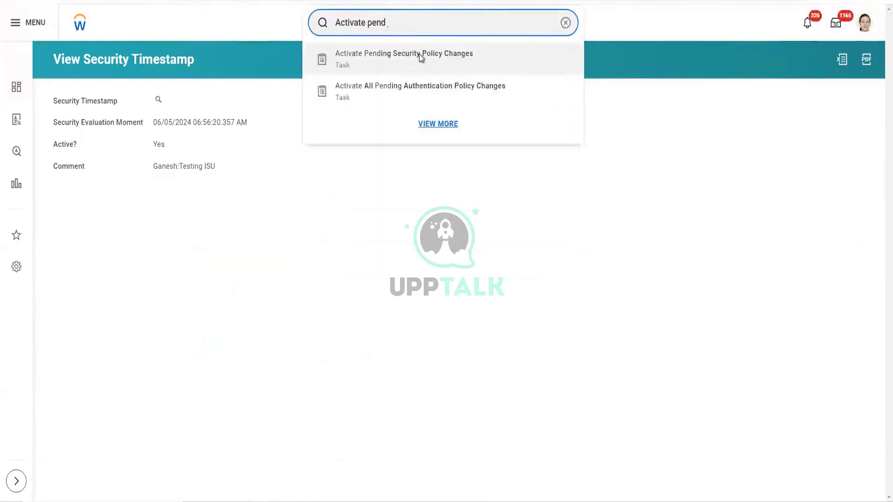
# - Activate the pending Beneficiaries and Dependents policy change with a testing comment and confirmation
pyautogui.click(297, 170)
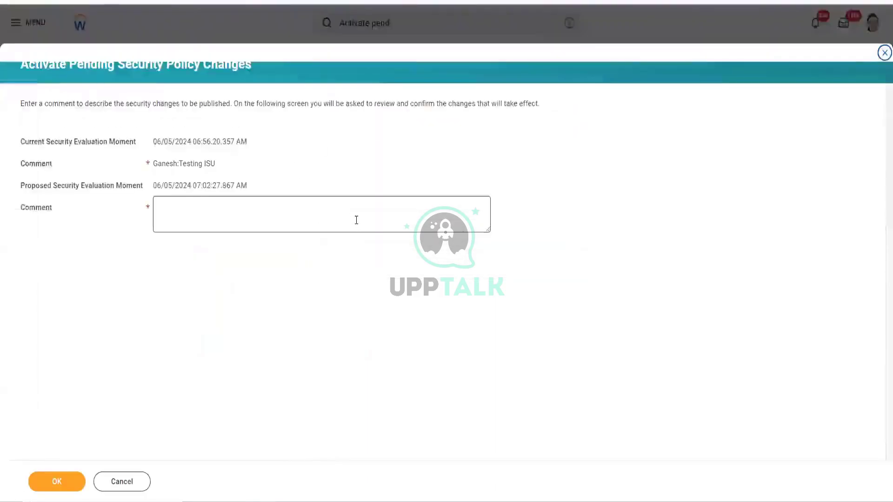
pyautogui.click(212, 223)
pyautogui.write('Ganesh')
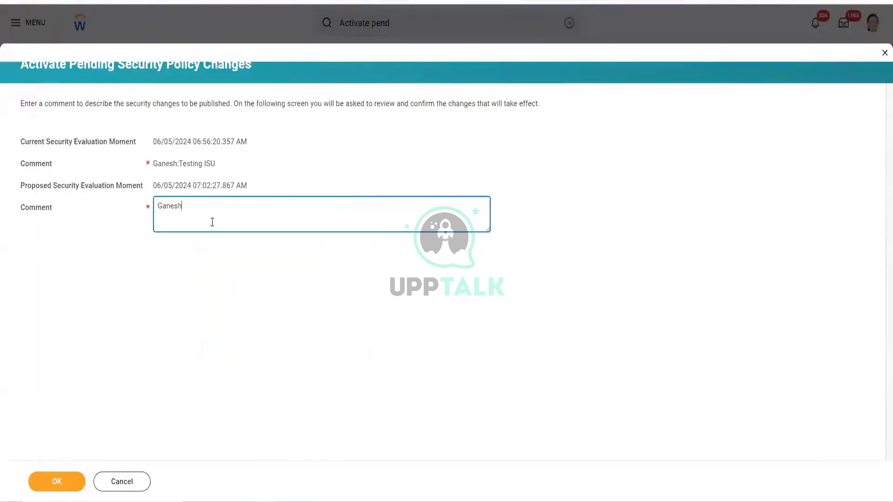
pyautogui.write(': Testing')
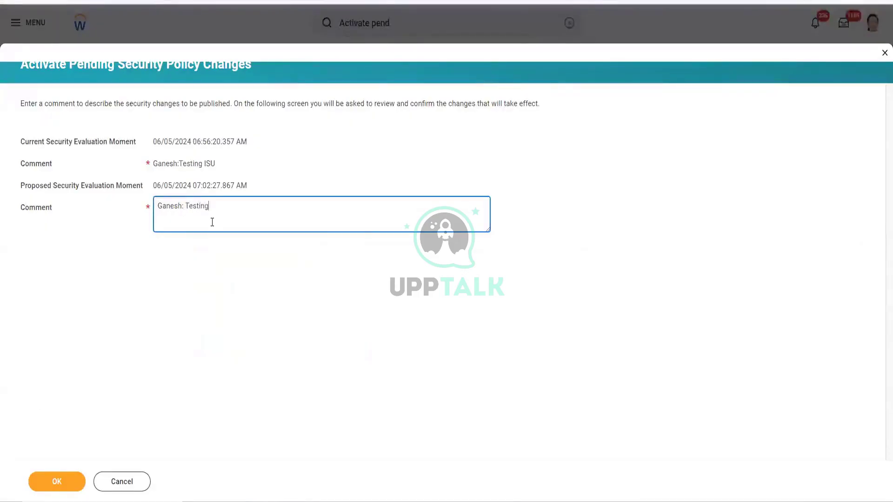
pyautogui.write(' O')
pyautogui.write('IS')
pyautogui.write('U')
pyautogui.click(57, 481)
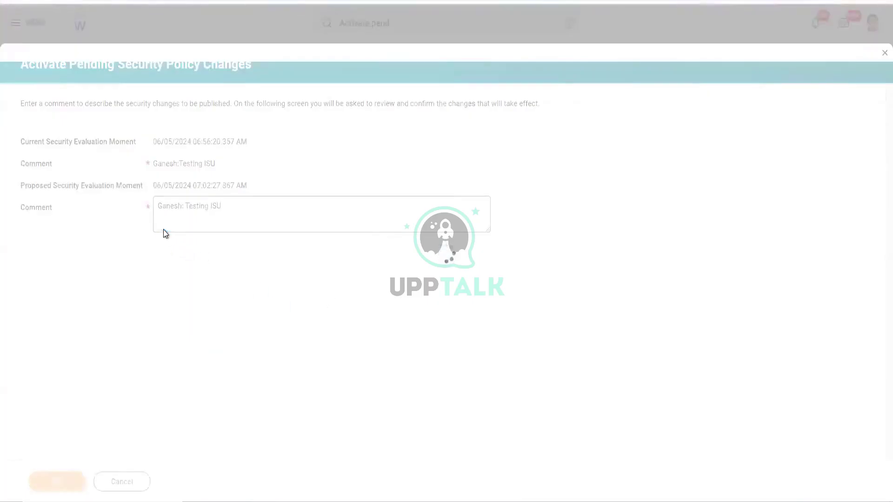
pyautogui.click(158, 207)
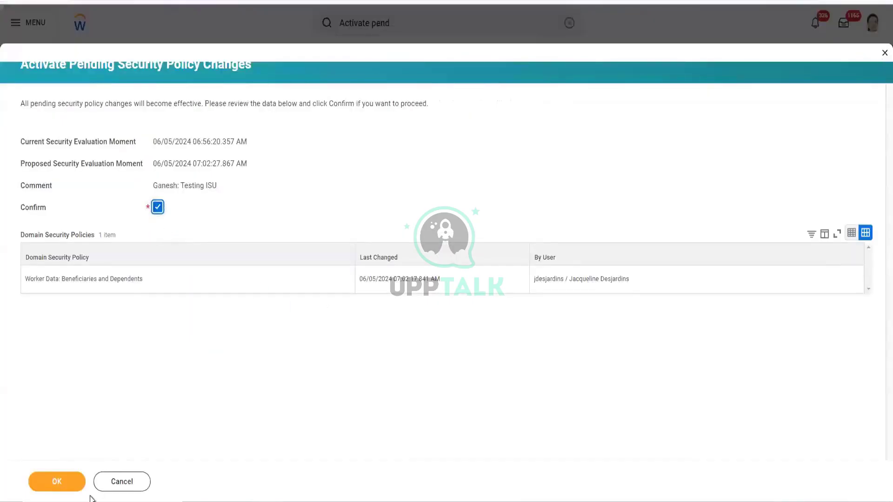
pyautogui.click(74, 481)
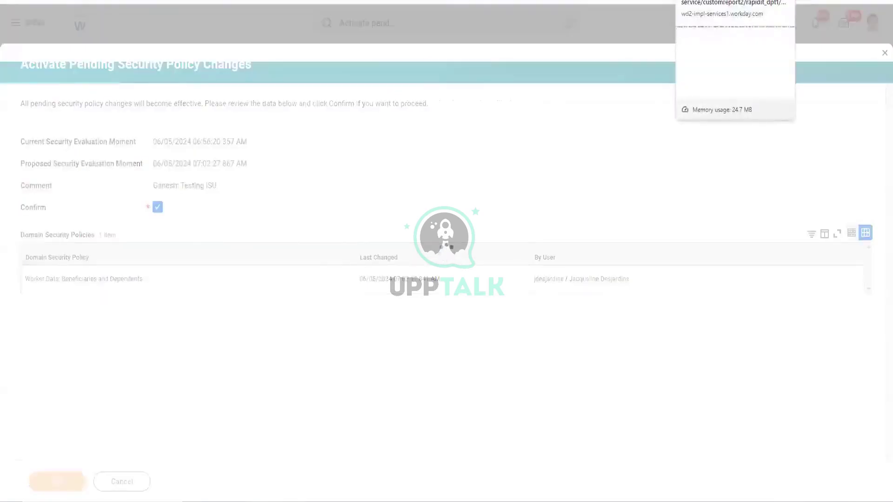
# - Switch to the browser tab showing the report's Workday XML output
pyautogui.click(734, 0)
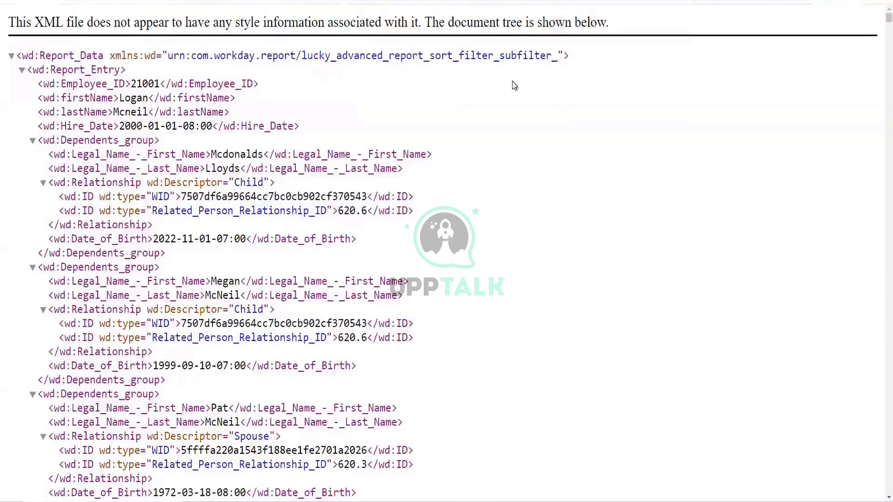
pyautogui.scroll(-2, 388, 212)
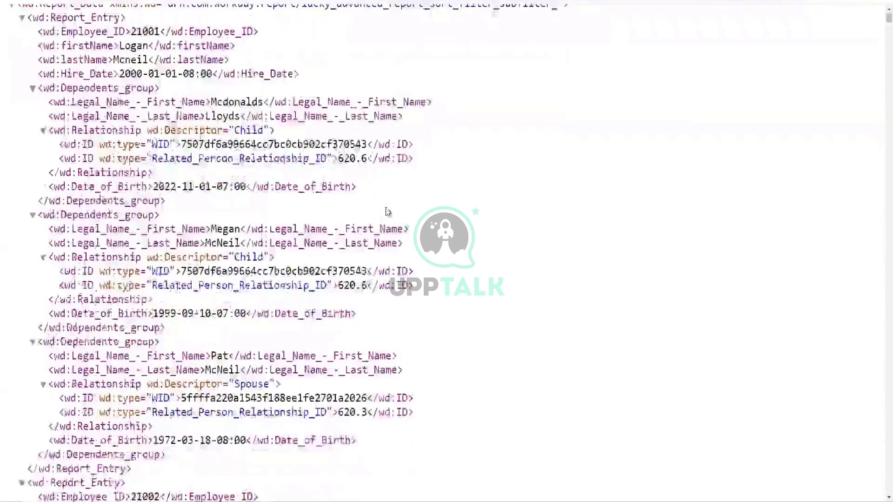
pyautogui.scroll(2, 384, 198)
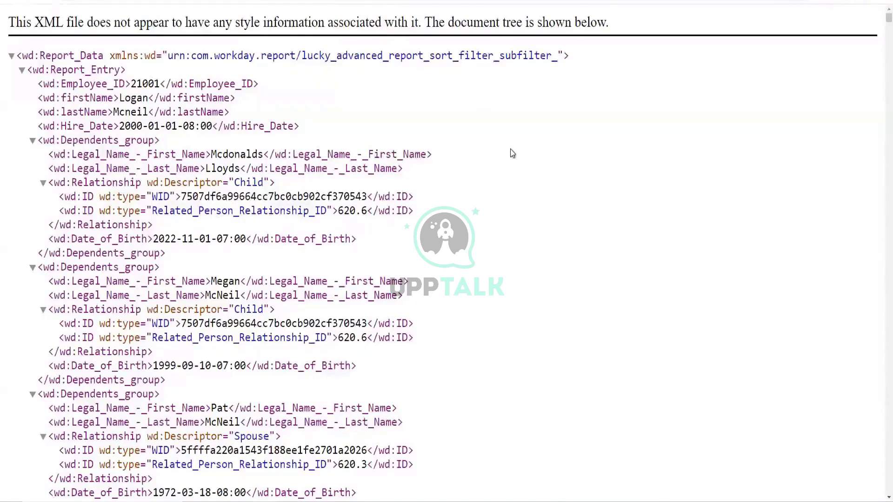
pyautogui.scroll(-1, 512, 149)
pyautogui.scroll(1, 511, 149)
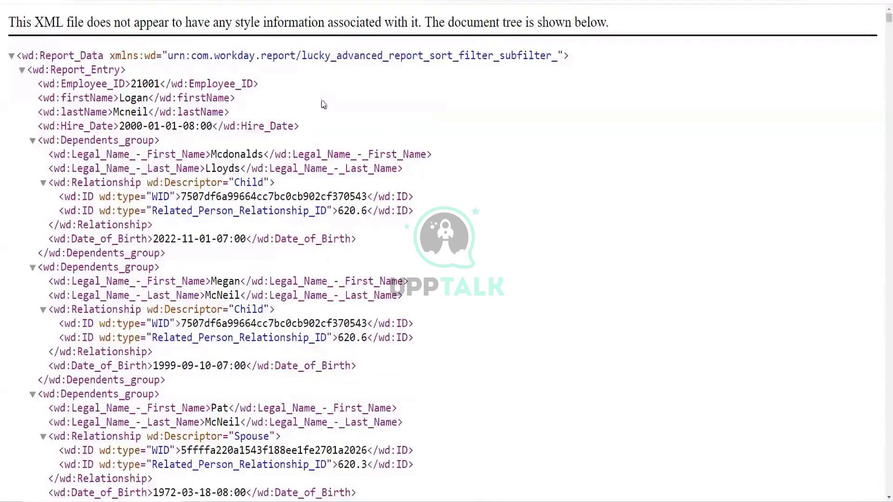
pyautogui.scroll(-1, 196, 216)
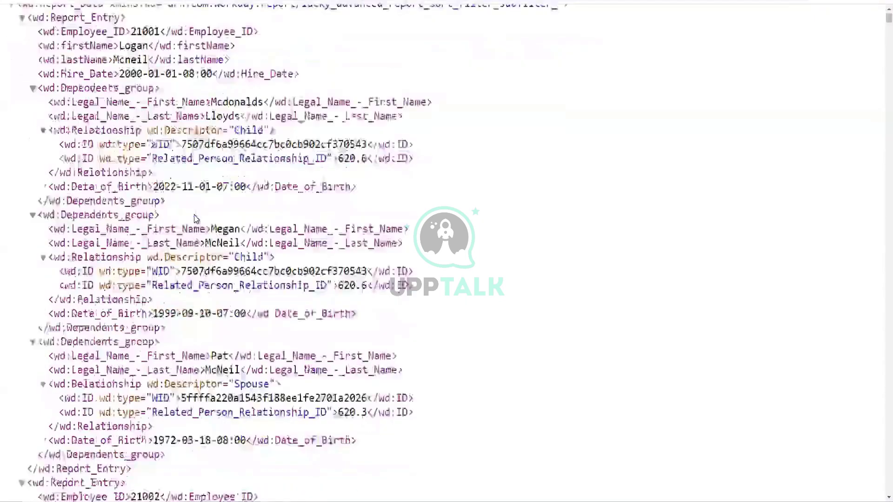
pyautogui.scroll(1, 194, 215)
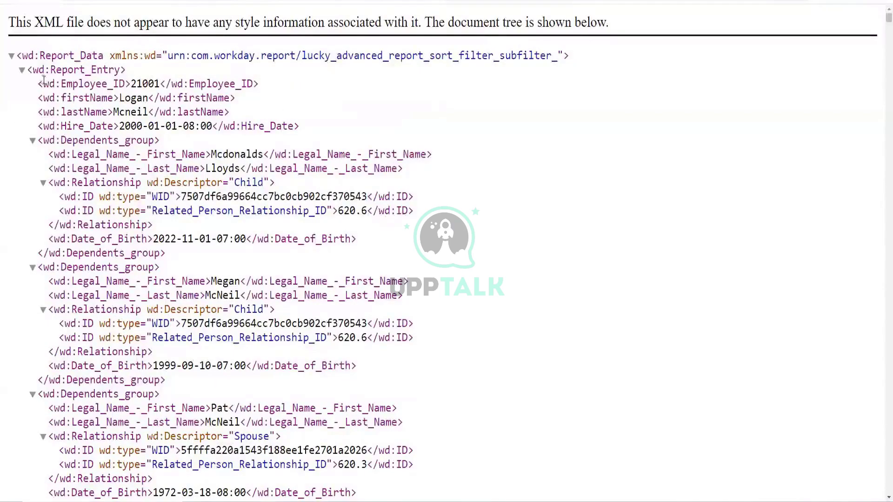
pyautogui.moveTo(35, 55); pyautogui.dragTo(95, 154)
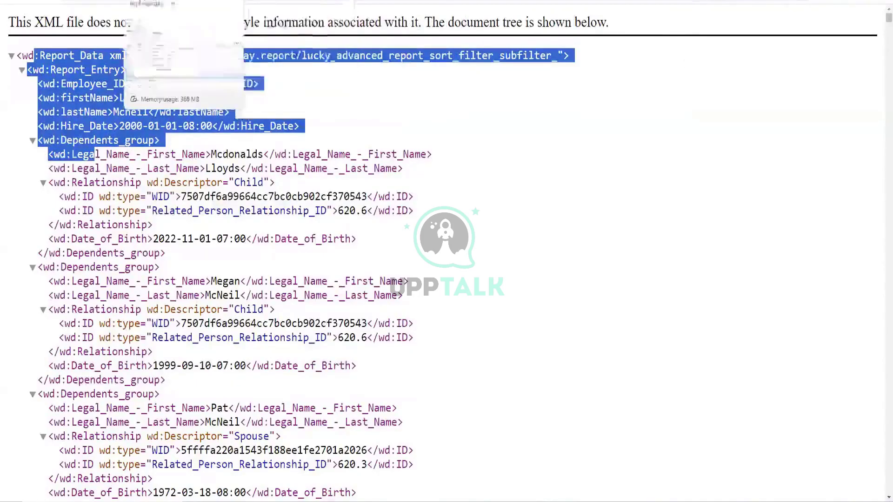
# - Download the report's JSON output and open the file in Notepad++ from its folder
pyautogui.click(268, 1)
pyautogui.click(193, 2)
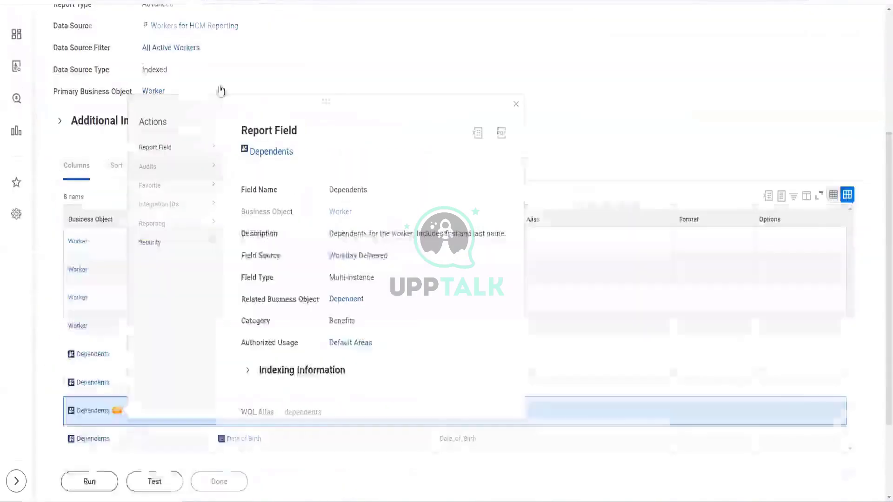
pyautogui.click(356, 2)
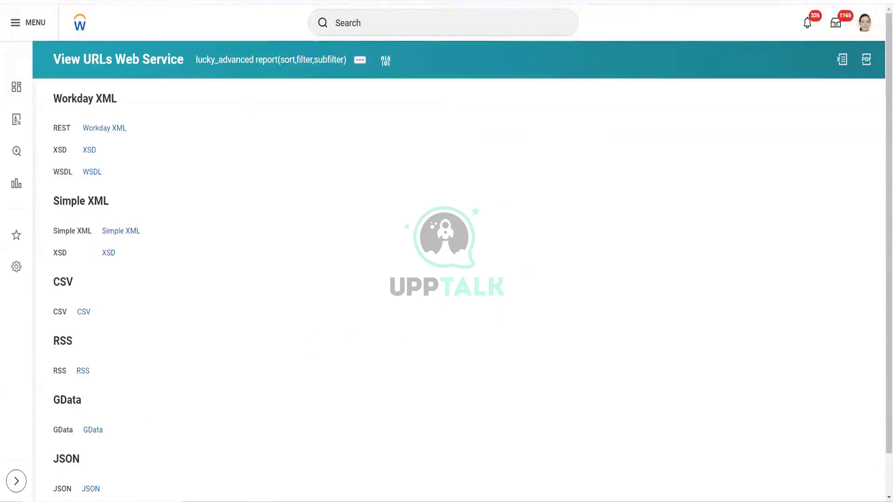
pyautogui.scroll(-1, 264, 314)
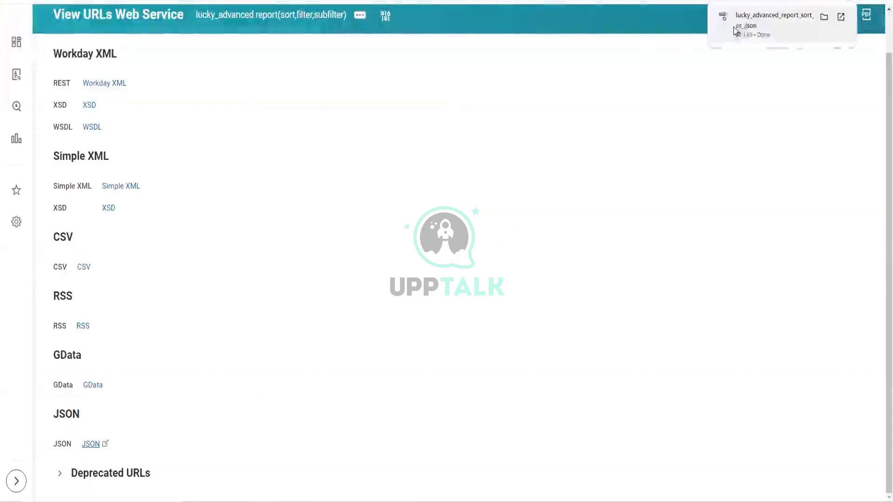
pyautogui.click(824, 17)
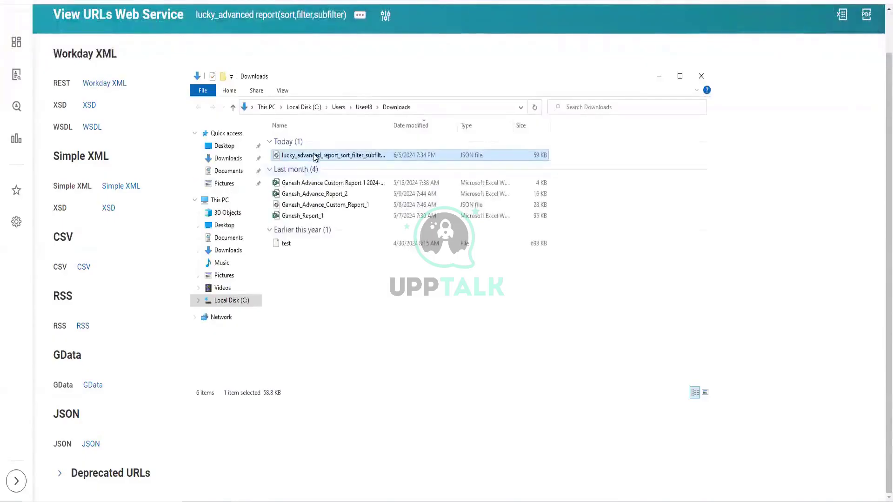
pyautogui.rightClick(314, 155)
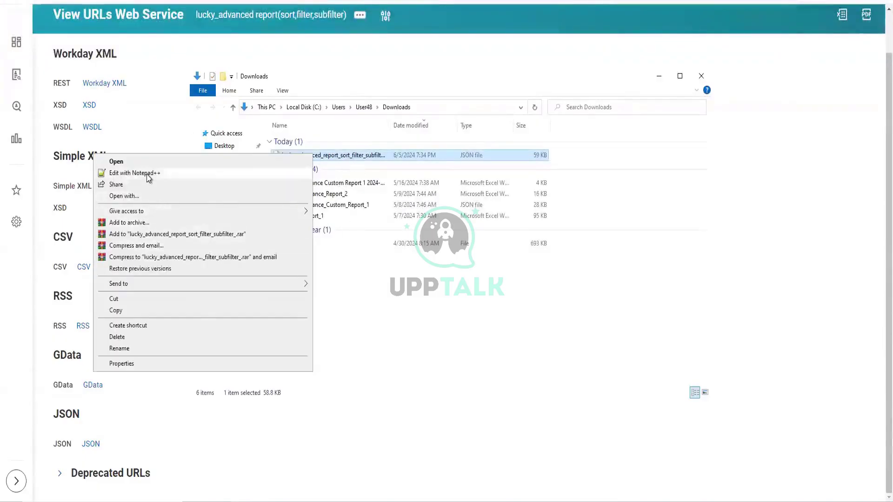
pyautogui.click(147, 174)
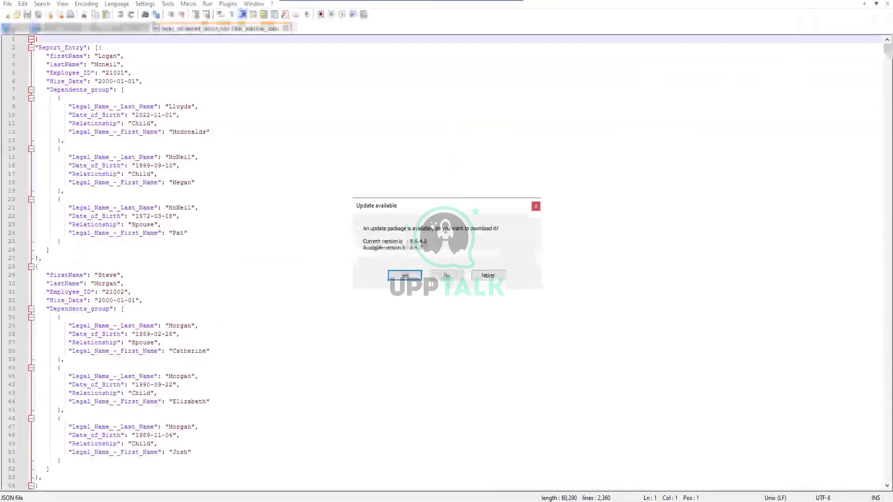
# - Decline the Notepad++ update and return to the View URLs web service page
pyautogui.click(452, 275)
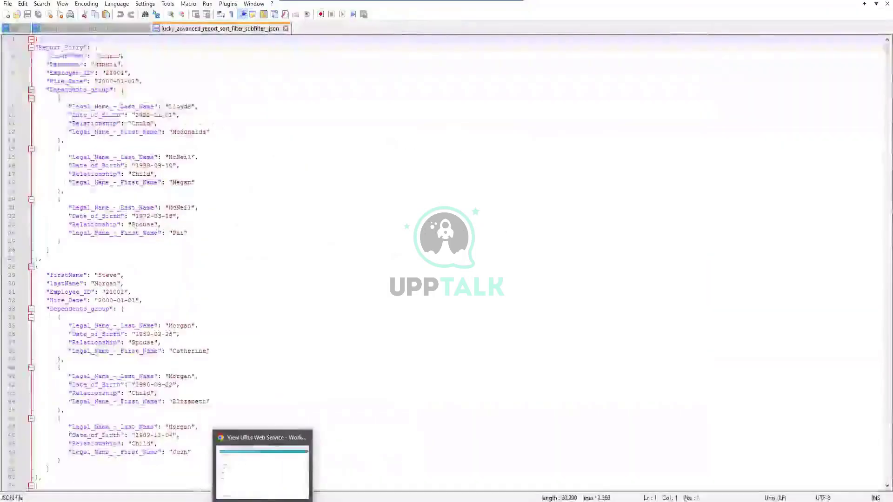
pyautogui.click(260, 489)
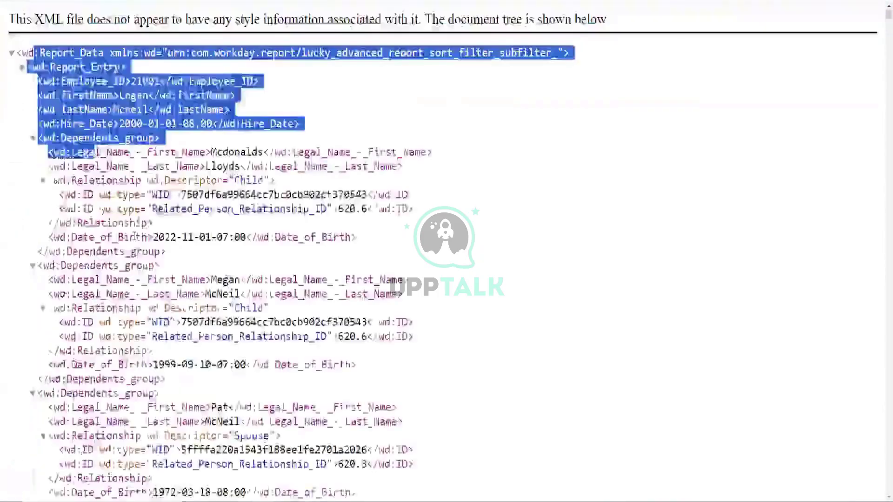
# - Highlight the first report entry and the first employee's record in the Workday XML output
pyautogui.moveTo(302, 130); pyautogui.dragTo(95, 153)
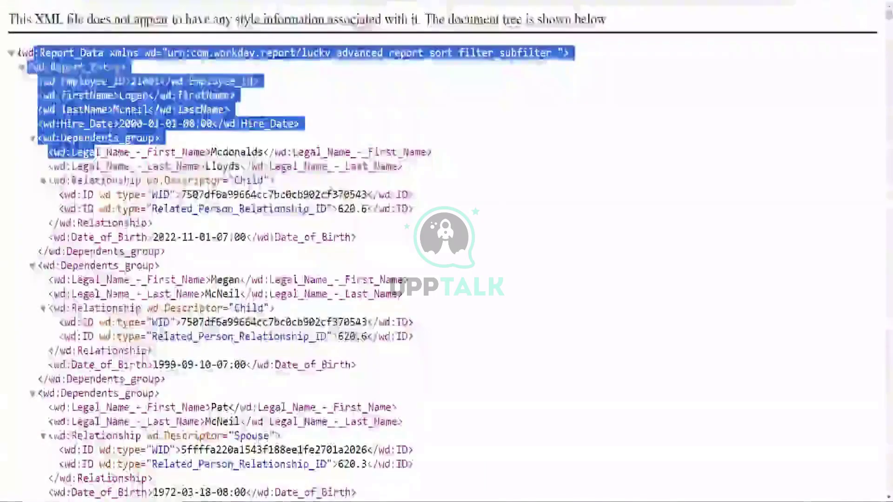
pyautogui.click(95, 153)
pyautogui.moveTo(14, 51); pyautogui.dragTo(150, 297)
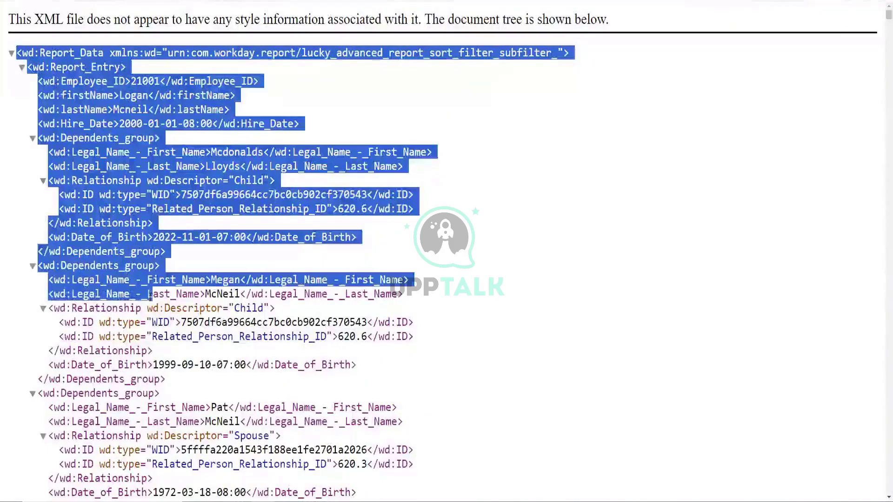
pyautogui.click(338, 119)
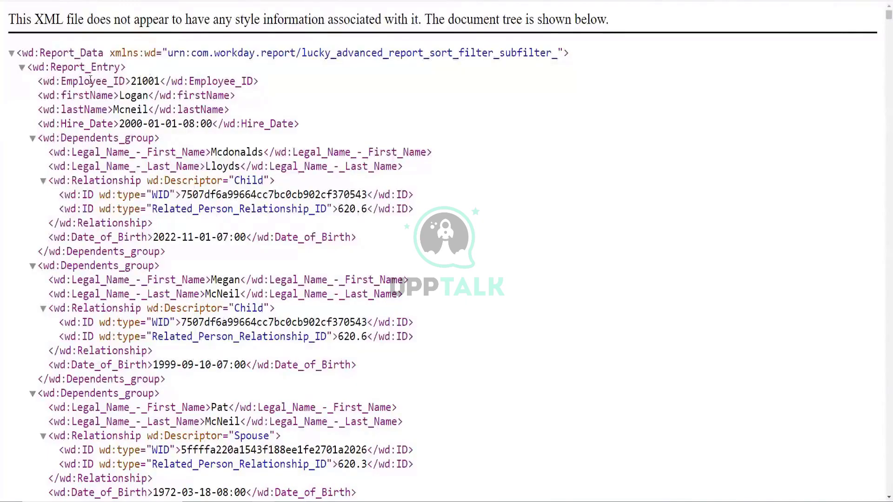
pyautogui.moveTo(22, 53); pyautogui.dragTo(104, 52)
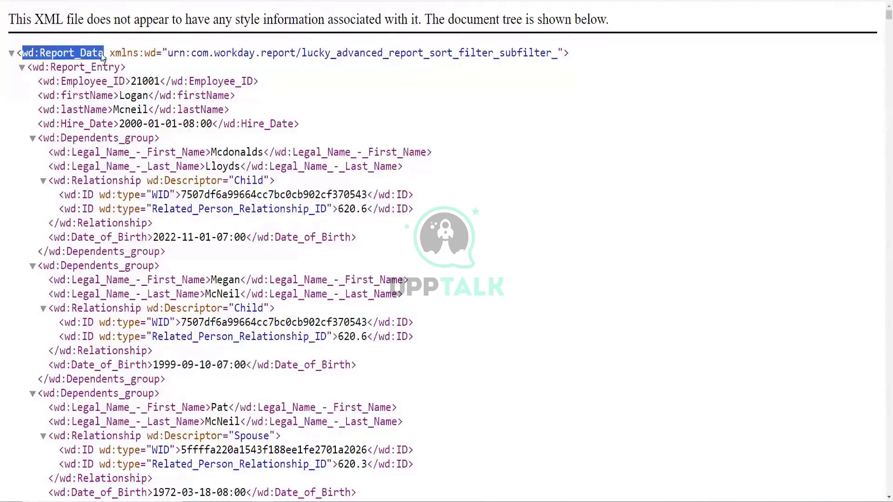
pyautogui.moveTo(33, 67); pyautogui.dragTo(121, 73)
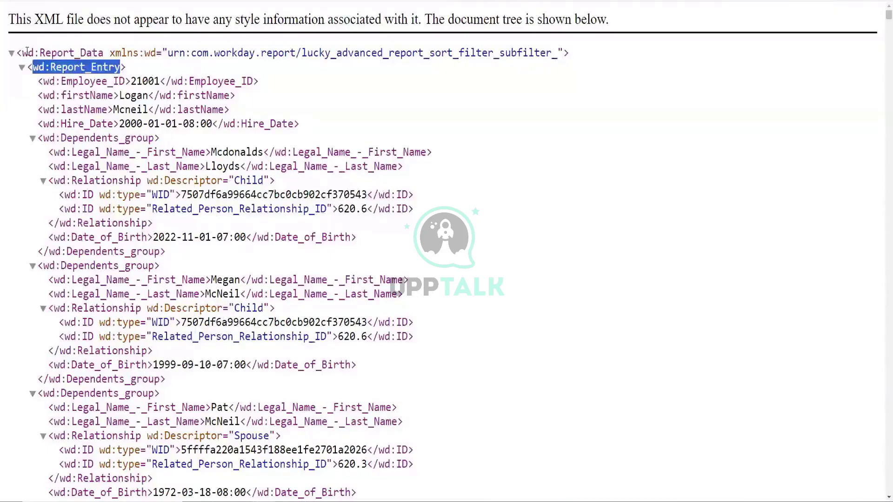
pyautogui.click(66, 55)
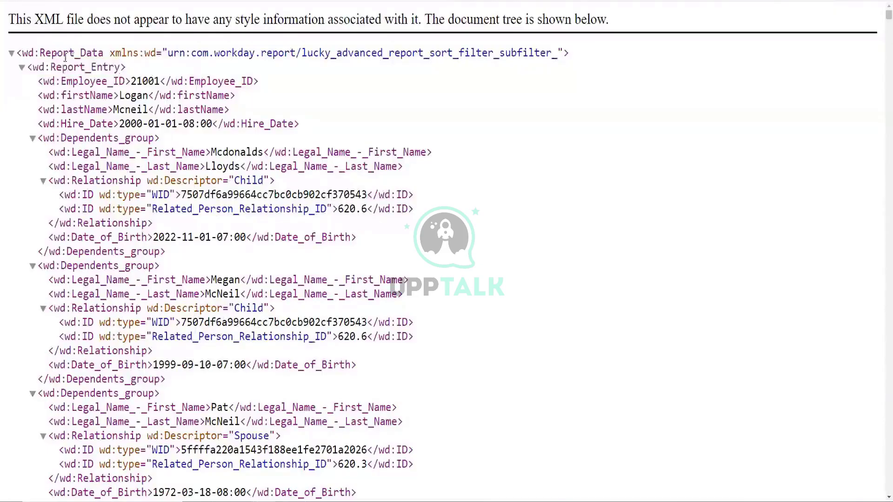
pyautogui.moveTo(28, 55); pyautogui.dragTo(96, 57)
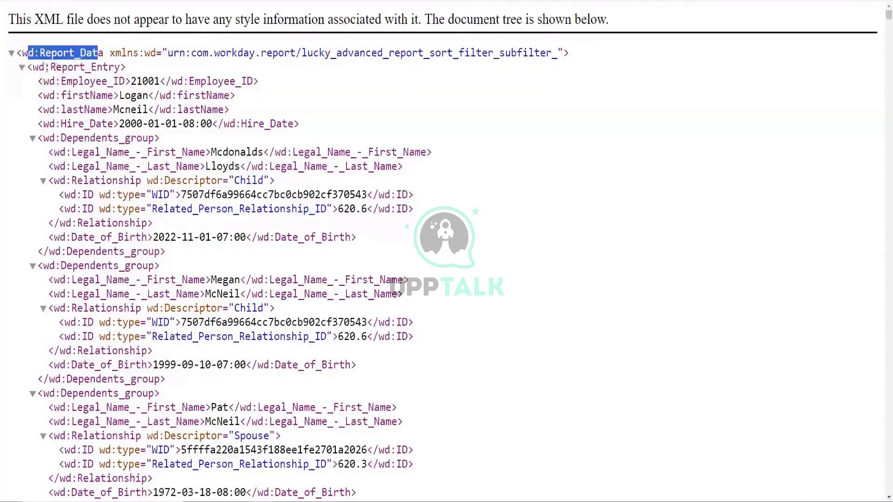
pyautogui.moveTo(33, 67); pyautogui.dragTo(115, 68)
pyautogui.moveTo(43, 81); pyautogui.dragTo(113, 81)
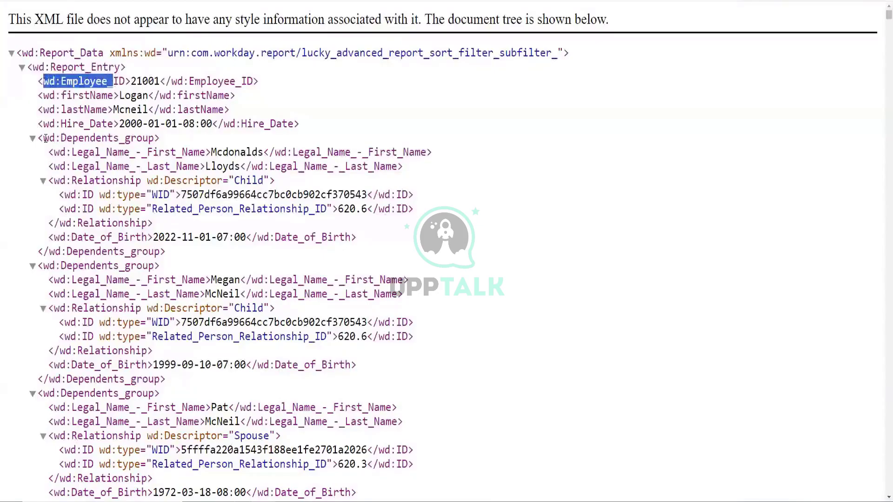
pyautogui.moveTo(44, 138); pyautogui.dragTo(155, 138)
pyautogui.moveTo(54, 152); pyautogui.dragTo(205, 153)
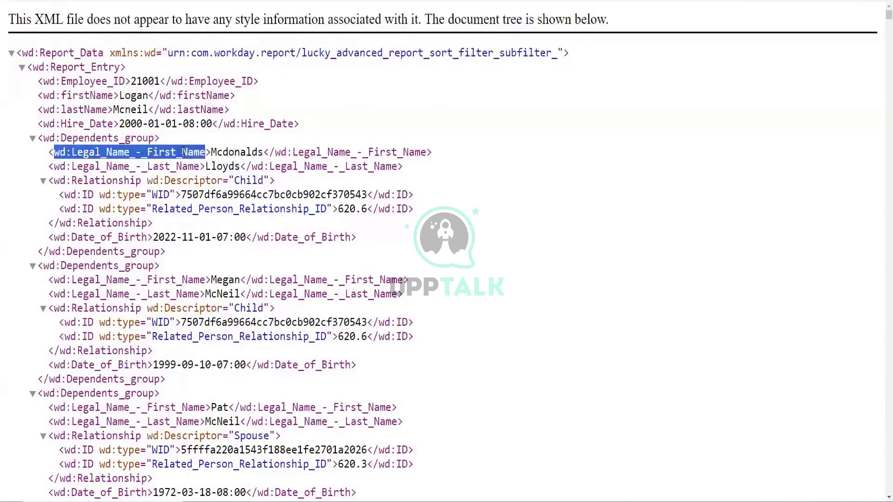
pyautogui.click(102, 83)
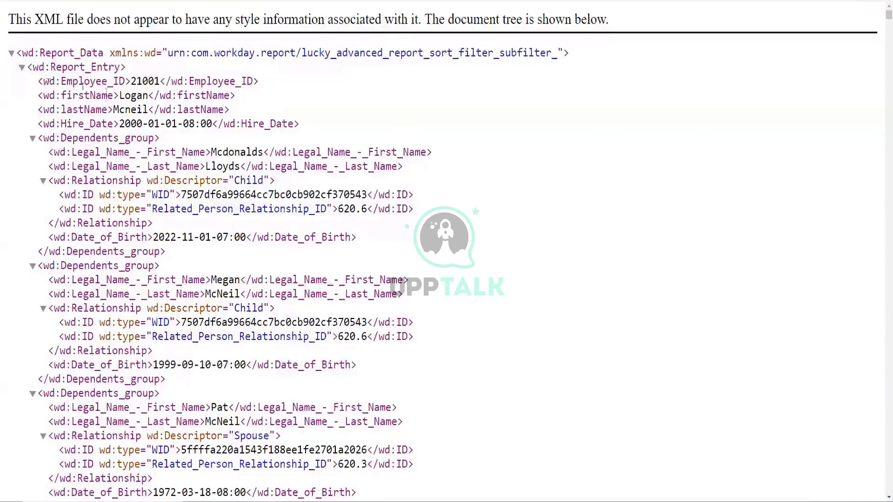
pyautogui.moveTo(135, 80); pyautogui.dragTo(160, 84)
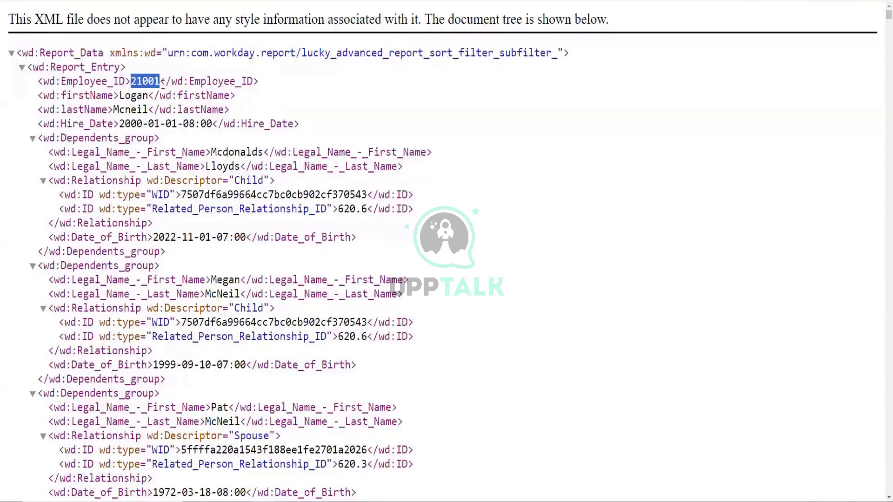
pyautogui.click(139, 82)
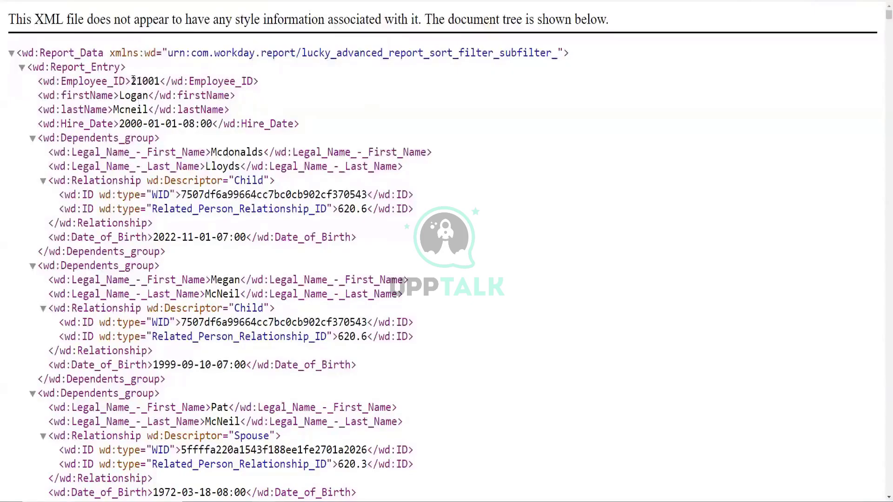
pyautogui.doubleClick(147, 82)
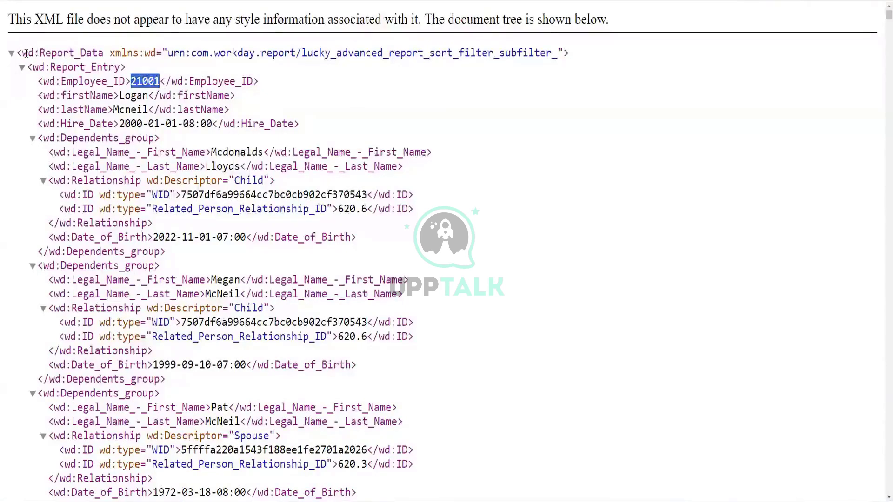
pyautogui.click(39, 53)
pyautogui.moveTo(39, 52); pyautogui.dragTo(101, 53)
pyautogui.click(79, 68)
pyautogui.doubleClick(79, 67)
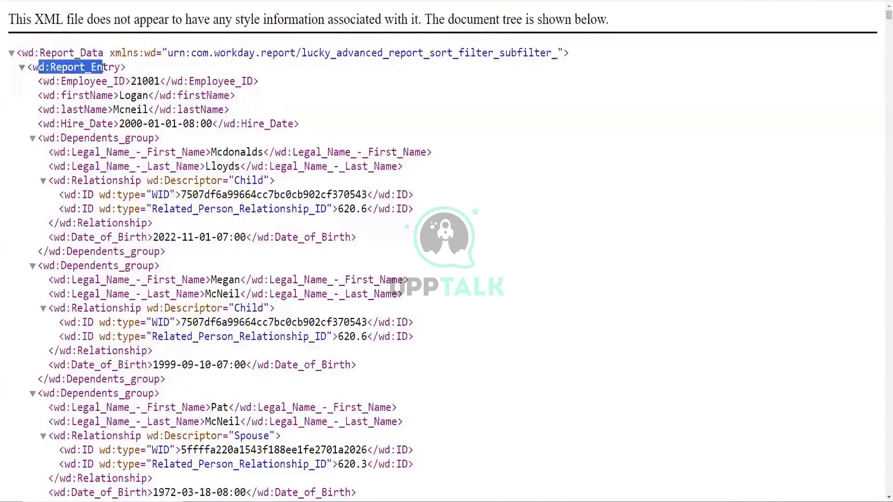
pyautogui.moveTo(49, 82); pyautogui.dragTo(161, 81)
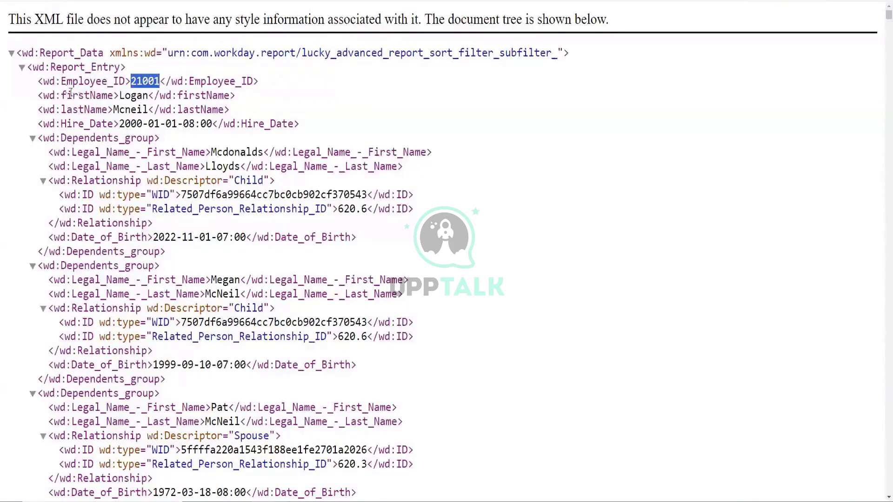
pyautogui.moveTo(32, 68); pyautogui.dragTo(122, 69)
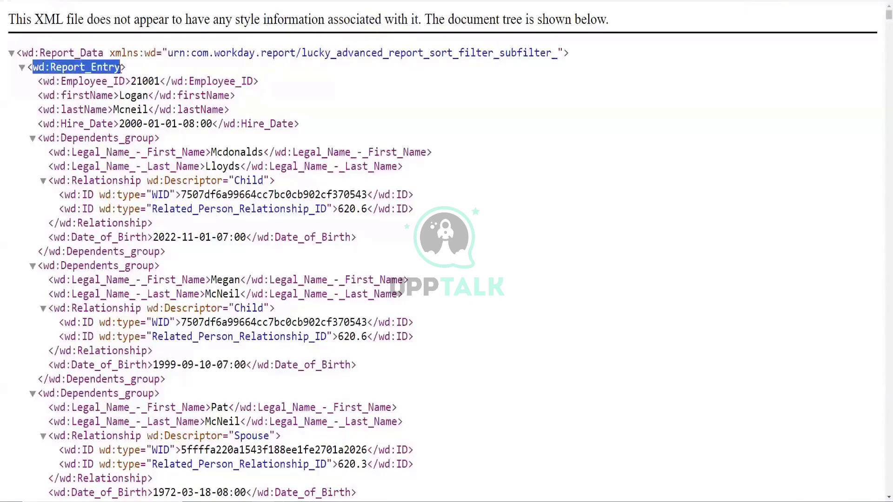
pyautogui.moveTo(43, 81); pyautogui.dragTo(124, 81)
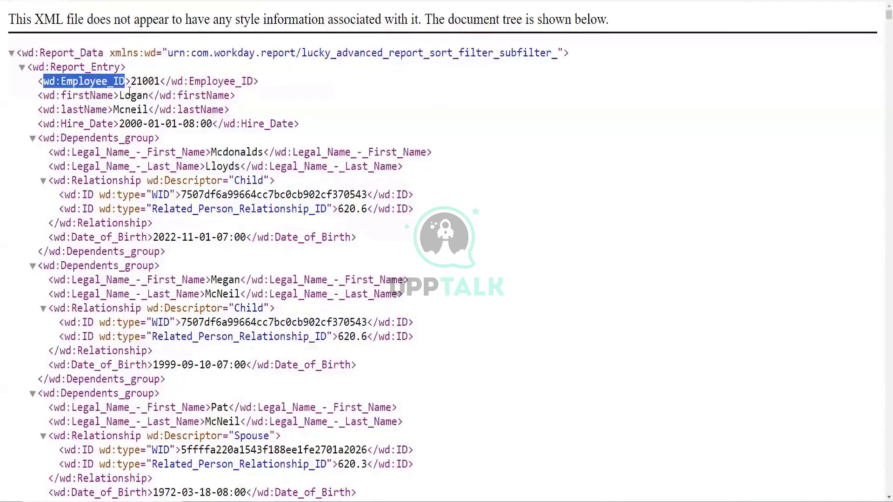
pyautogui.click(129, 91)
pyautogui.moveTo(22, 53); pyautogui.dragTo(98, 54)
pyautogui.moveTo(39, 67); pyautogui.dragTo(108, 66)
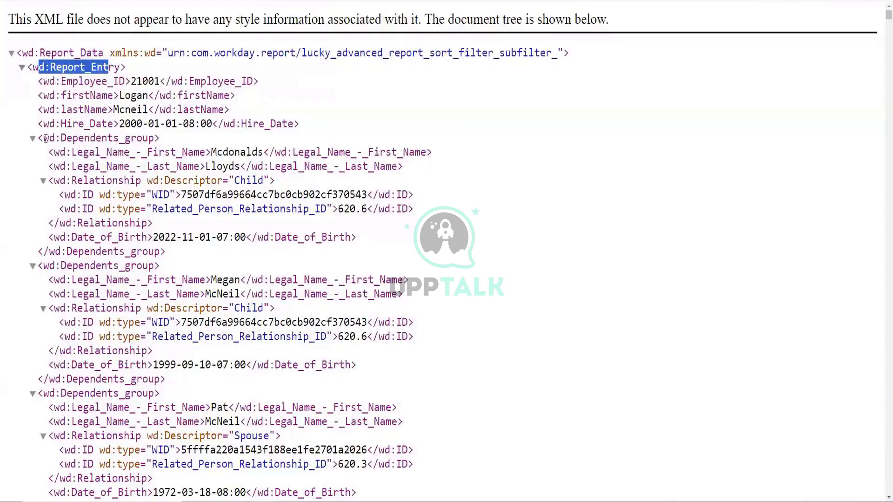
pyautogui.moveTo(43, 138); pyautogui.dragTo(154, 138)
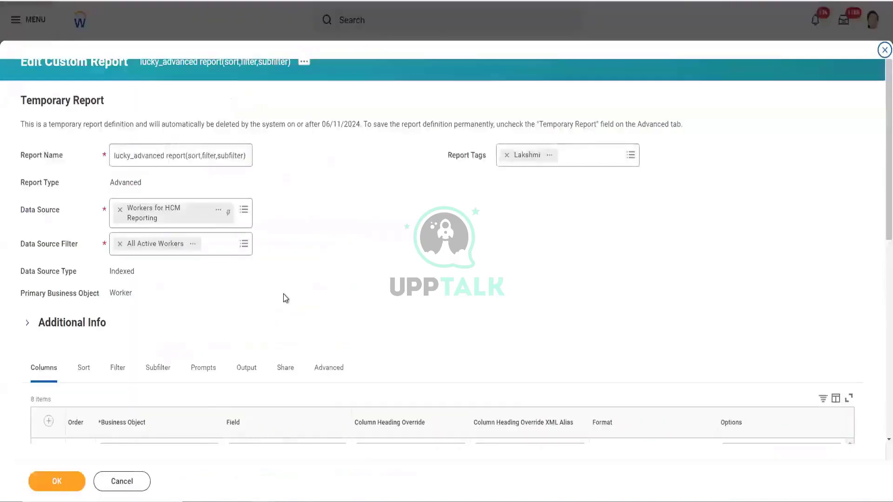
pyautogui.scroll(-4, 289, 293)
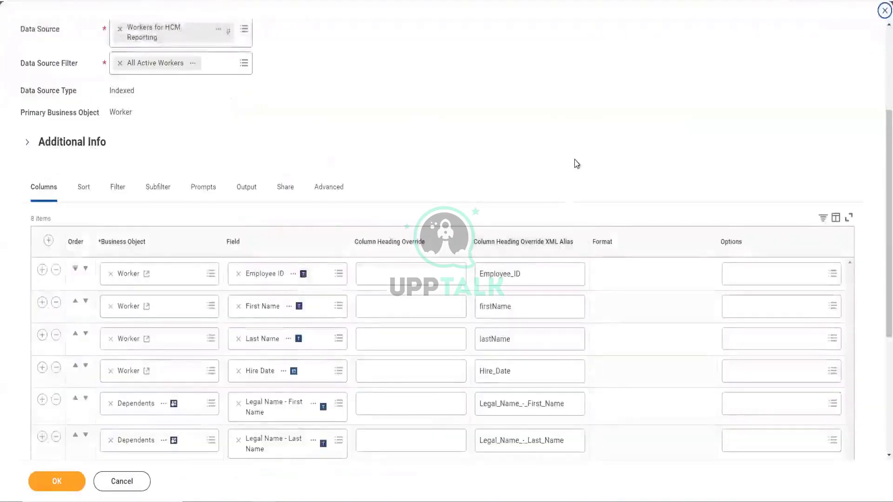
pyautogui.scroll(-1, 558, 186)
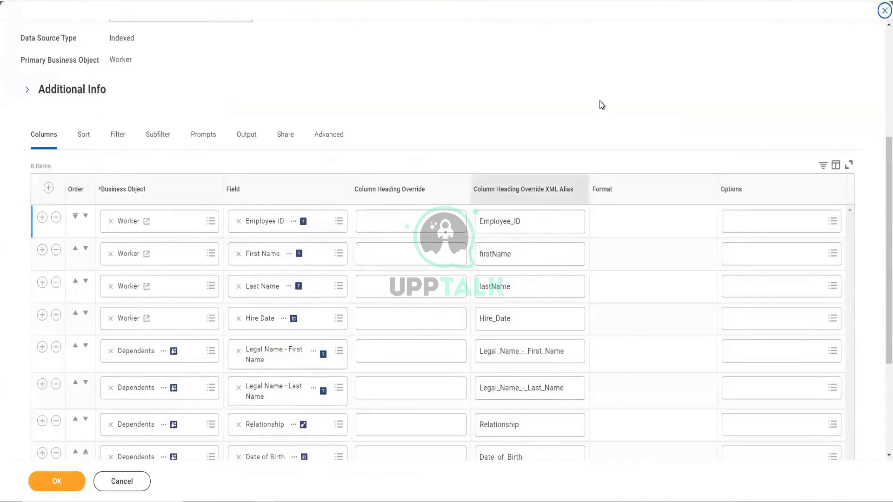
pyautogui.scroll(-3, 600, 105)
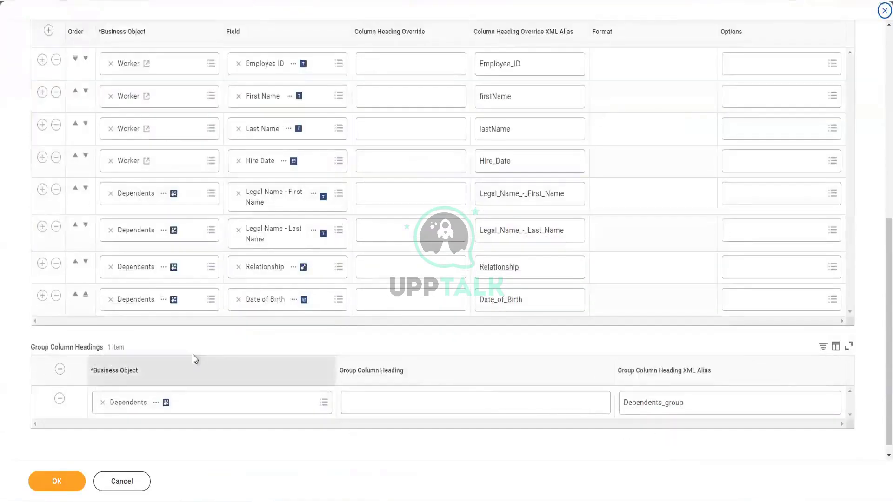
pyautogui.doubleClick(698, 407)
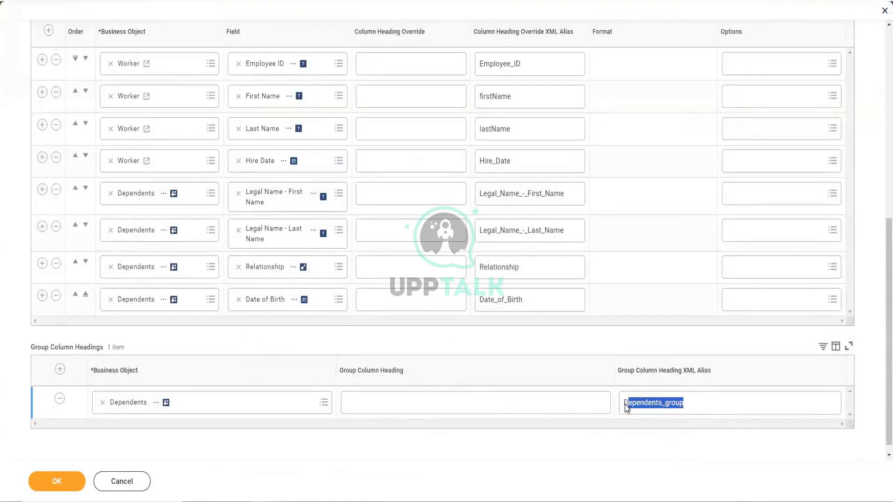
pyautogui.scroll(1, 525, 107)
pyautogui.doubleClick(516, 116)
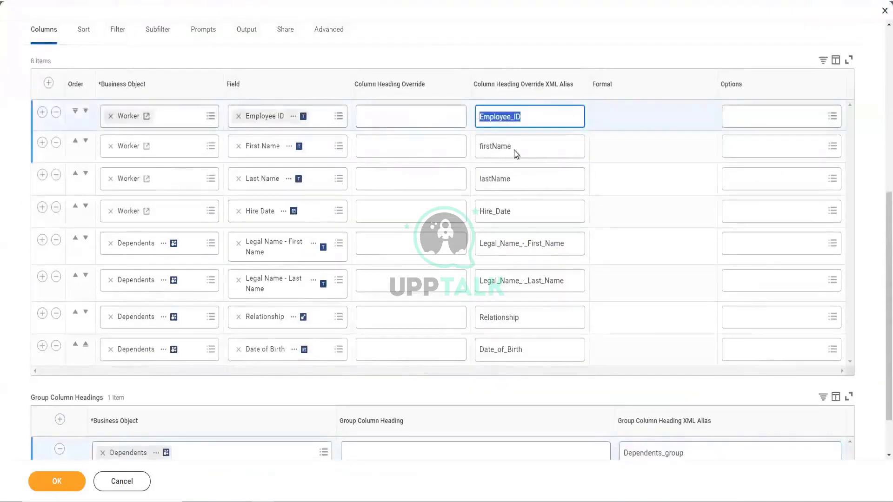
pyautogui.doubleClick(514, 148)
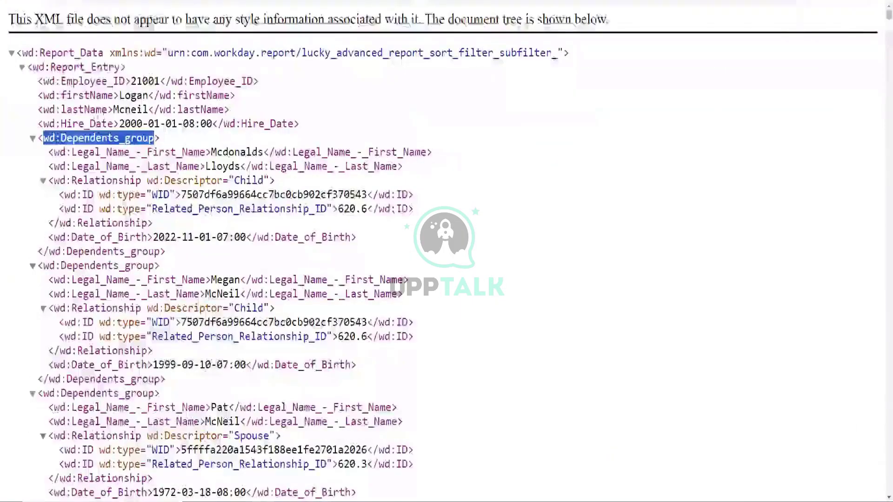
# - Mark the first dependent's first-name value and the Report_Data, Report_Entry and wd:Dependents_group tags
pyautogui.click(54, 152)
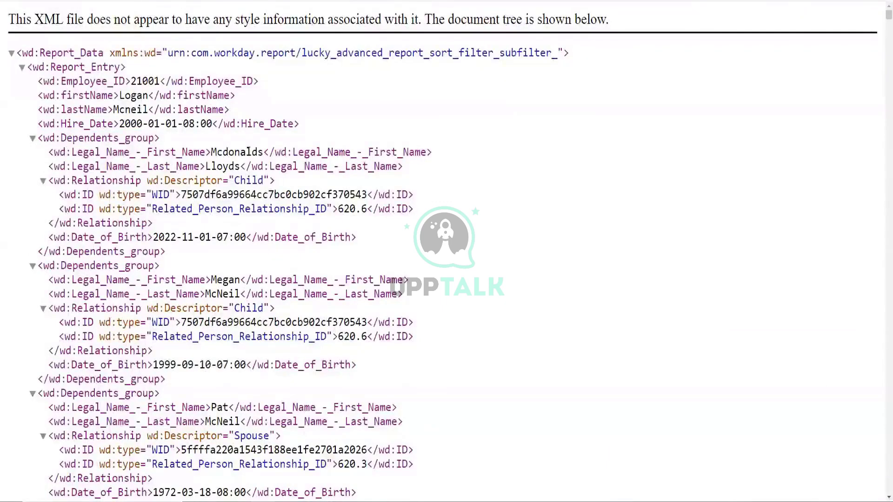
pyautogui.moveTo(211, 152); pyautogui.dragTo(266, 154)
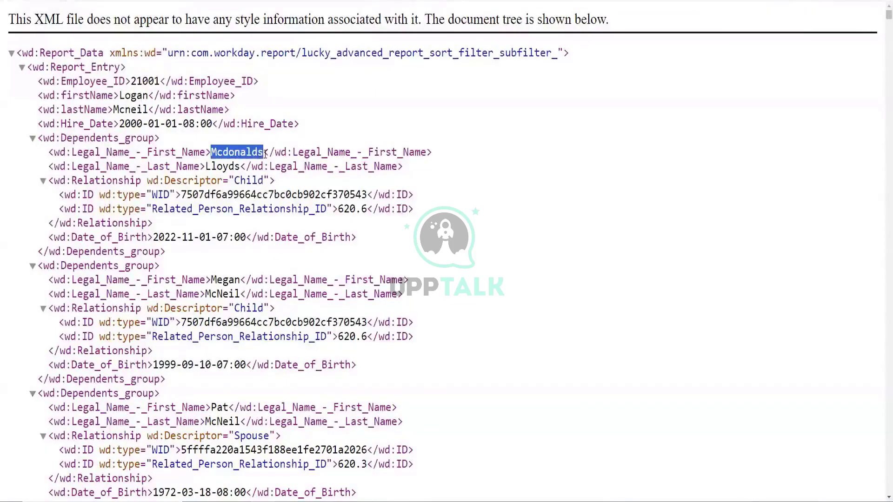
pyautogui.moveTo(22, 52); pyautogui.dragTo(104, 53)
pyautogui.moveTo(32, 67); pyautogui.dragTo(122, 68)
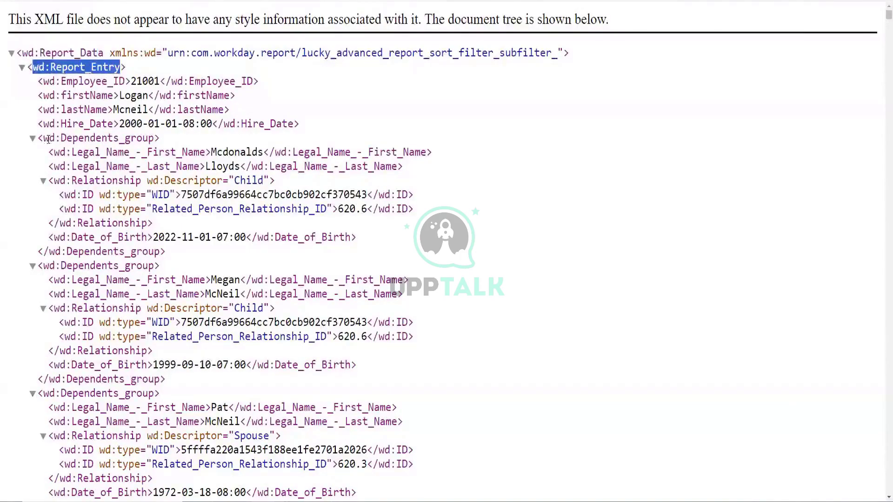
pyautogui.moveTo(43, 138); pyautogui.dragTo(154, 138)
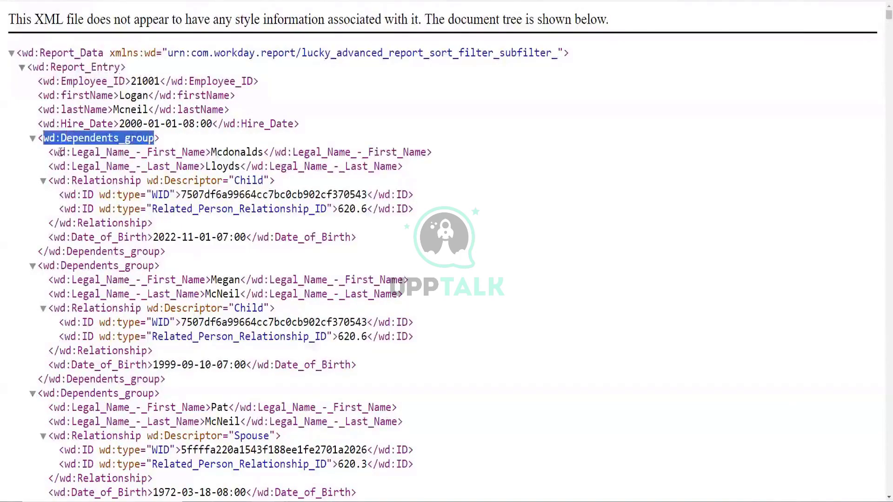
# - Mark the wd:Legal_Name_-_First_Name tag, then bring up the report's JSON file in Notepad++
pyautogui.moveTo(54, 152); pyautogui.dragTo(205, 153)
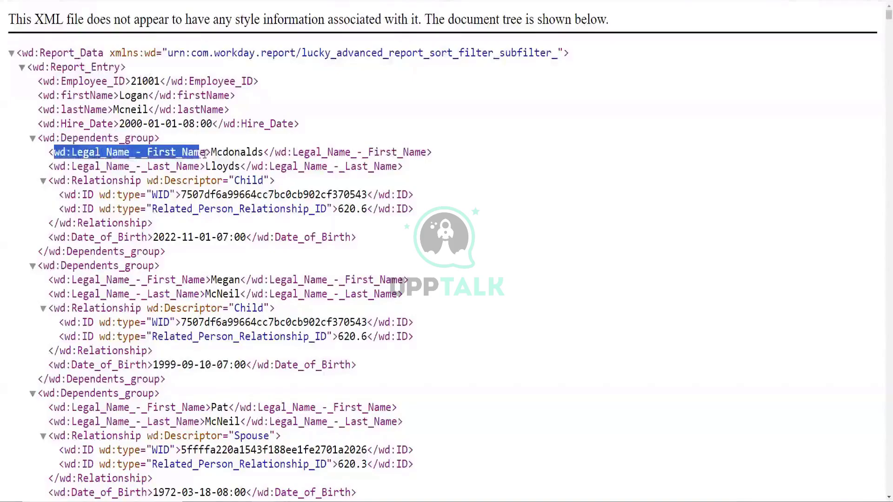
pyautogui.moveTo(205, 153); pyautogui.dragTo(206, 153)
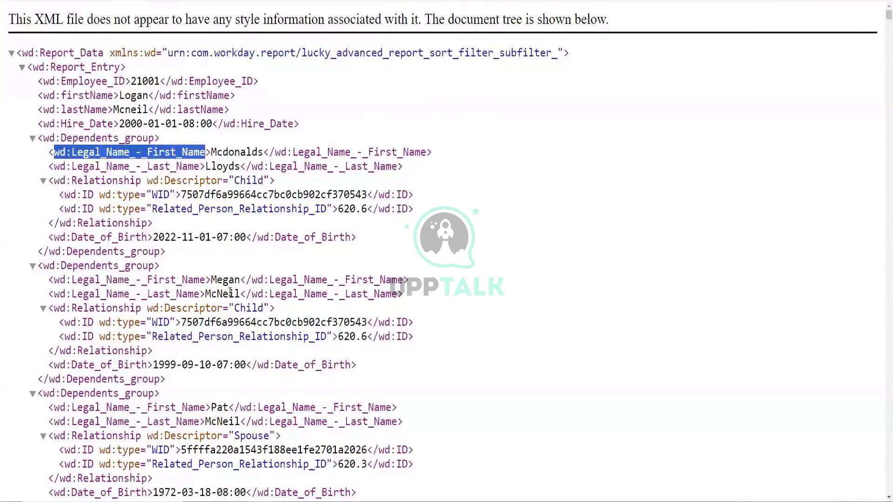
pyautogui.scroll(-1, 288, 251)
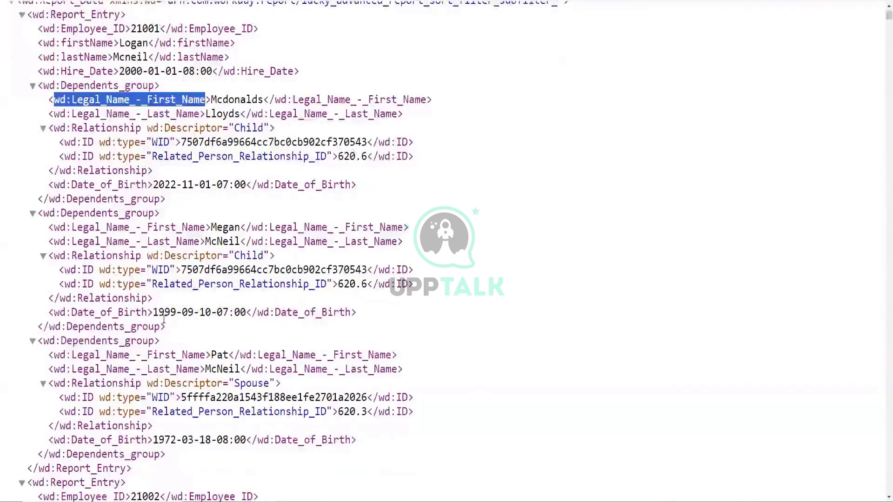
pyautogui.scroll(1, 164, 320)
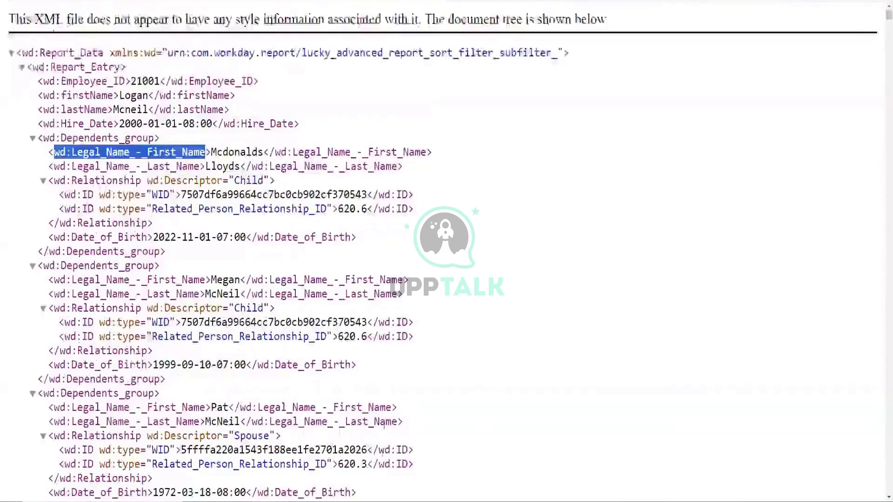
pyautogui.click(345, 501)
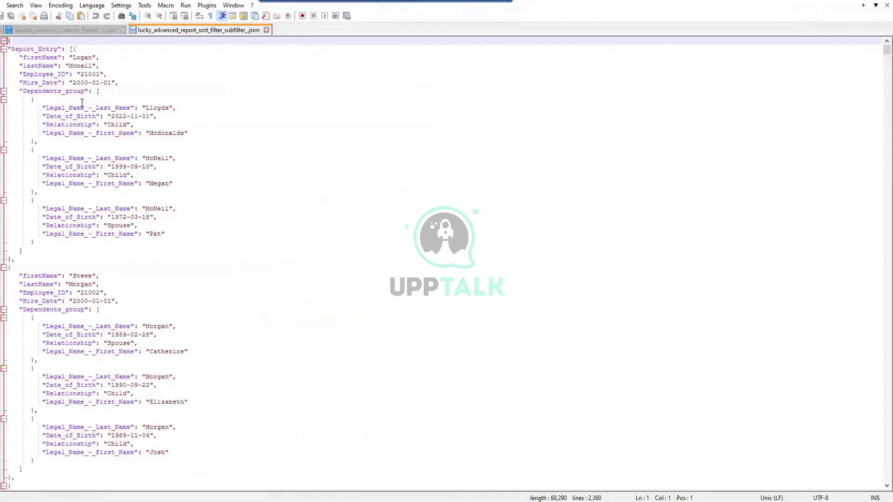
# - Review the JSON's lastName, Employee_ID 21001, Hire_Date and Dependents_group entries for the first employee
pyautogui.moveTo(23, 58); pyautogui.dragTo(54, 65)
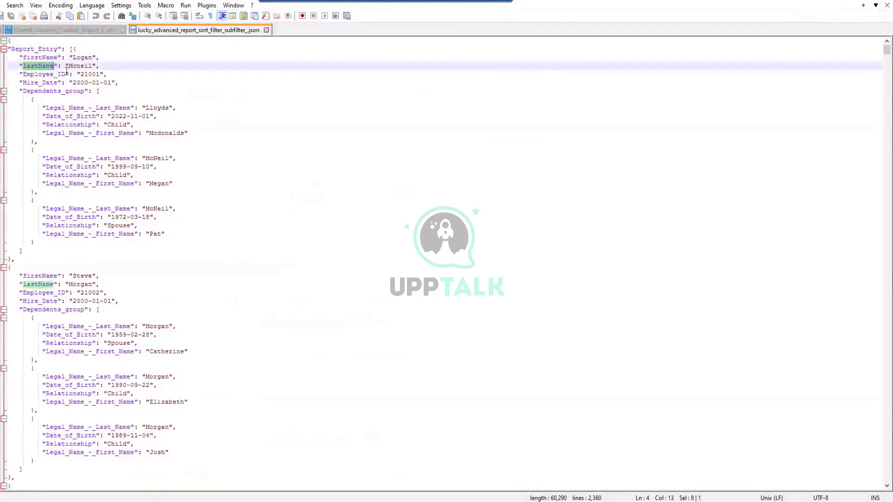
pyautogui.click(78, 56)
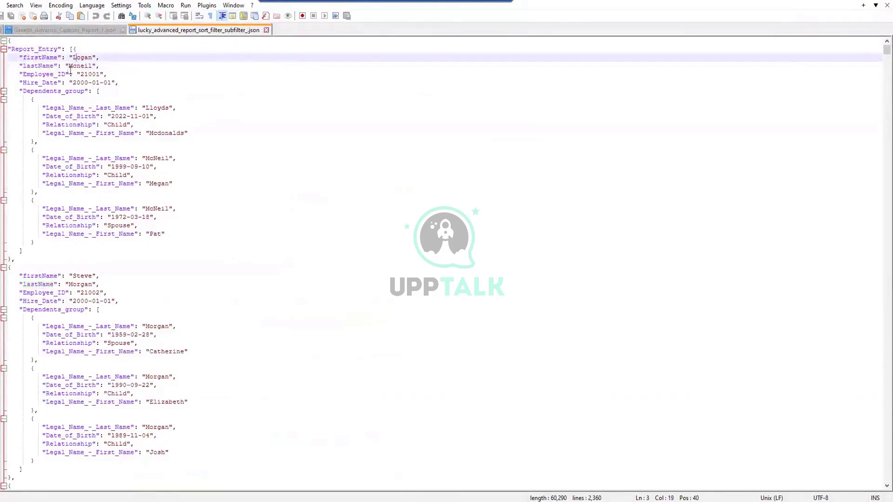
pyautogui.click(85, 73)
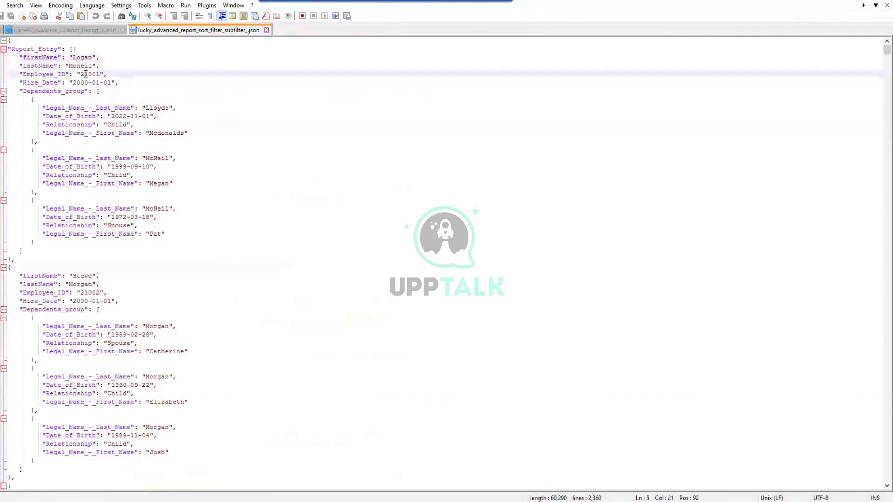
pyautogui.moveTo(58, 57); pyautogui.dragTo(23, 69)
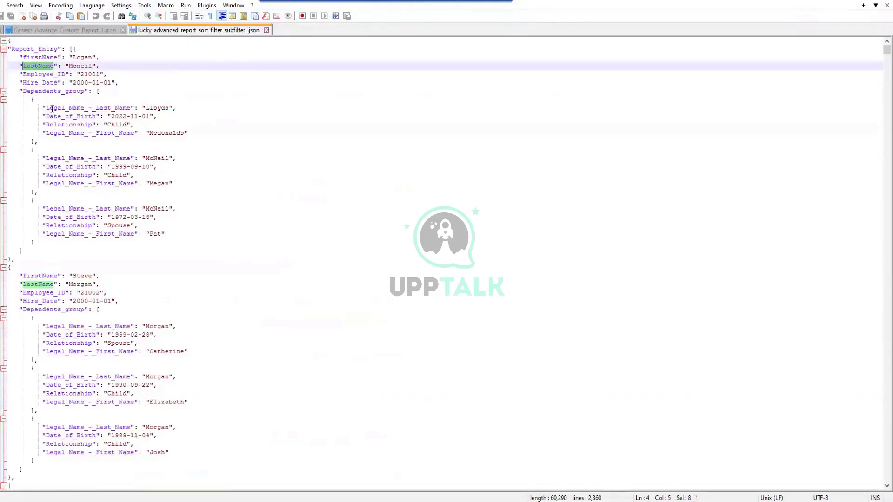
pyautogui.click(90, 82)
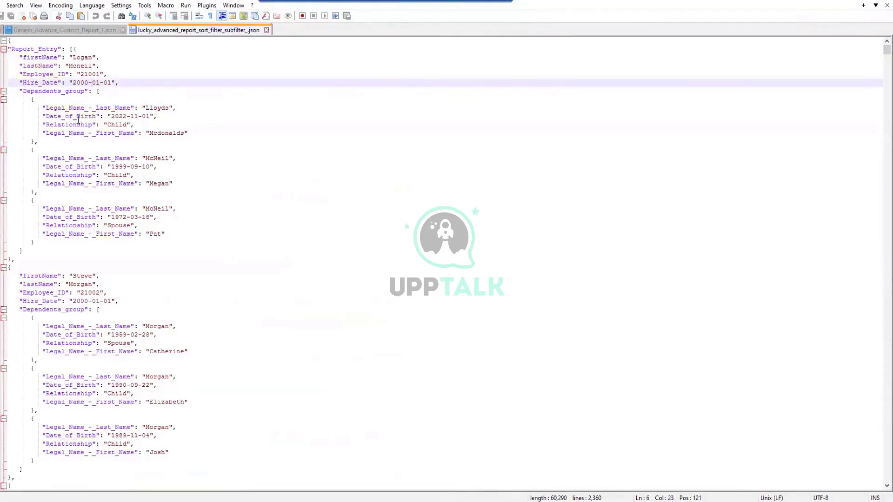
pyautogui.moveTo(22, 91); pyautogui.dragTo(85, 92)
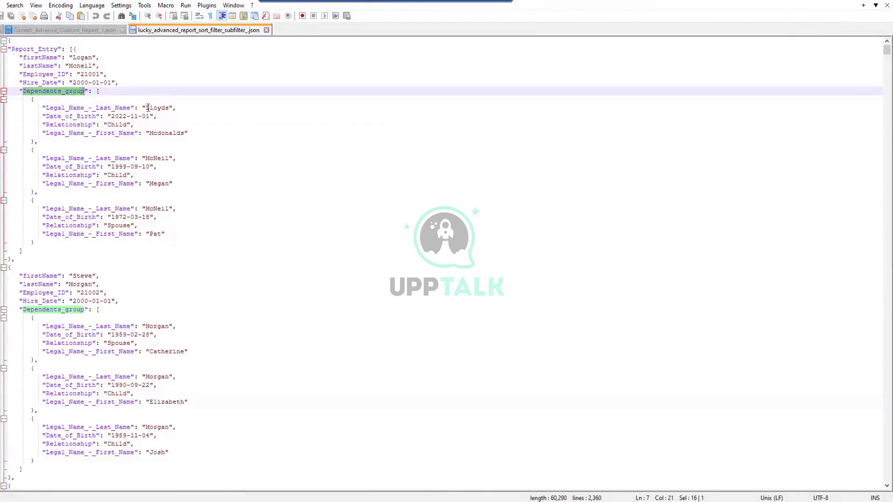
pyautogui.click(121, 125)
pyautogui.click(126, 166)
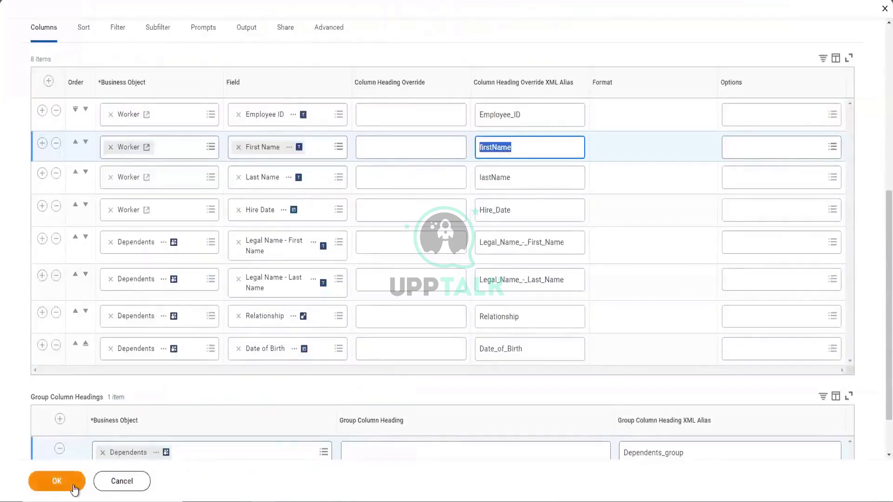
# - Confirm the column alias changes and save the lucky_advanced report despite the alerts
pyautogui.click(57, 482)
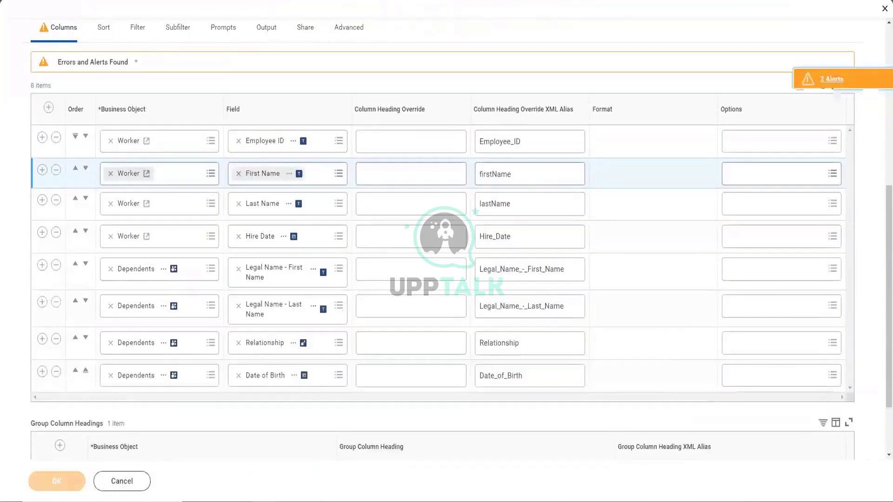
pyautogui.click(74, 486)
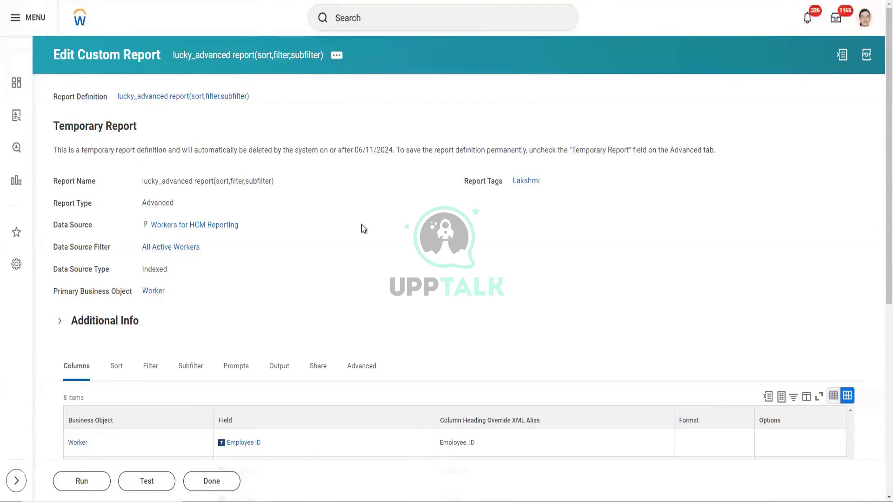
pyautogui.scroll(-1, 354, 121)
pyautogui.scroll(1, 355, 129)
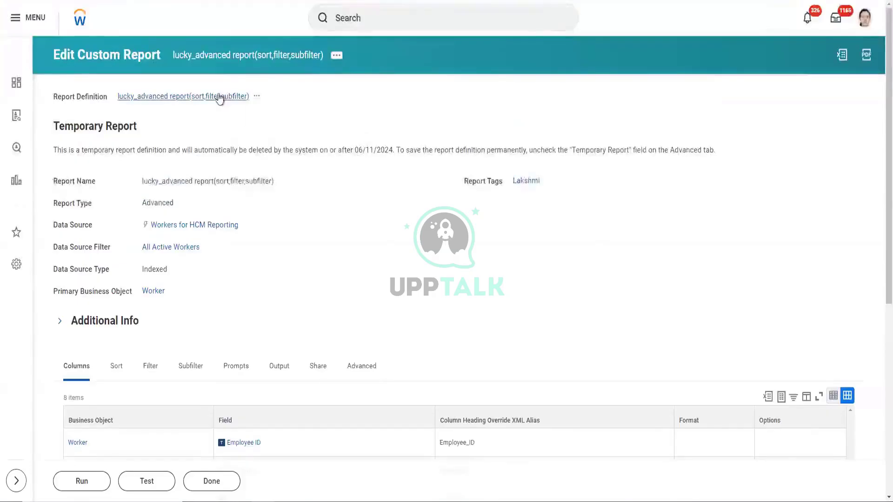
pyautogui.scroll(-3, 369, 214)
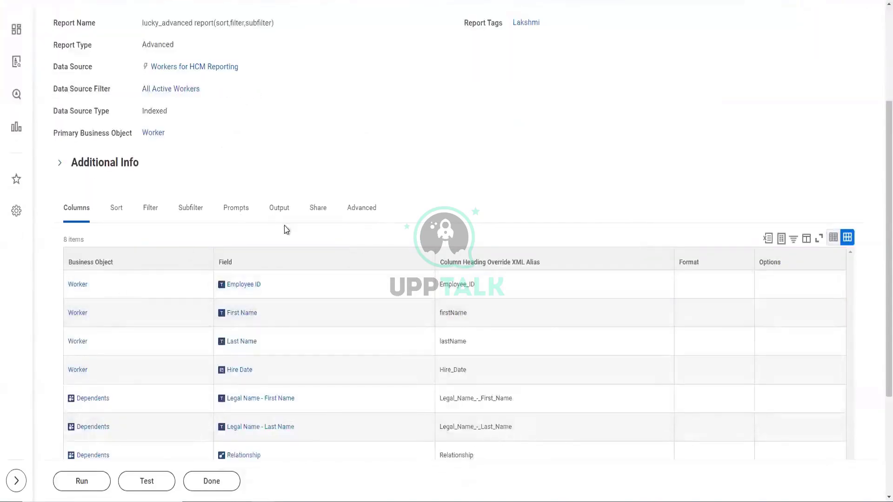
pyautogui.scroll(-2, 285, 231)
pyautogui.scroll(1, 319, 212)
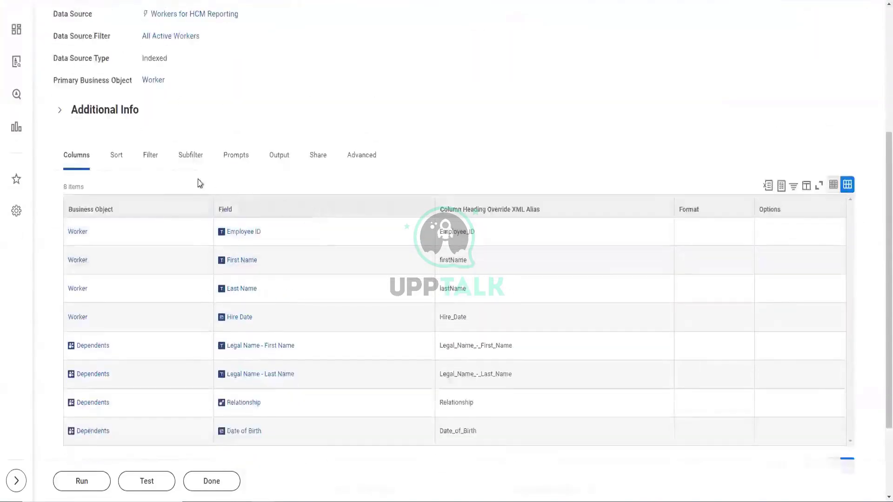
pyautogui.click(144, 162)
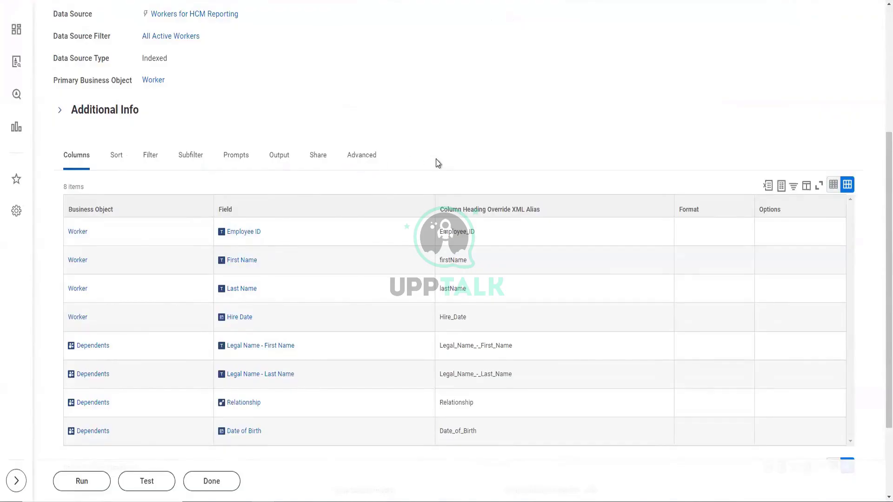
pyautogui.click(374, 157)
pyautogui.scroll(-2, 444, 155)
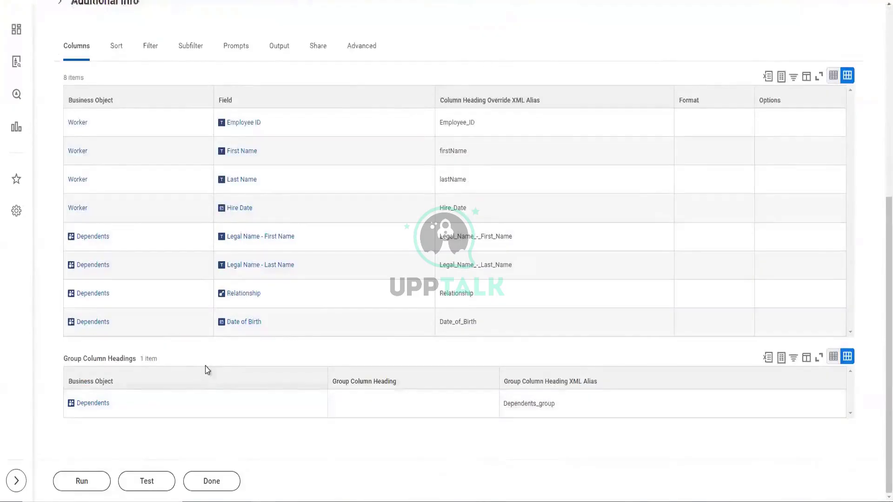
pyautogui.scroll(3, 205, 369)
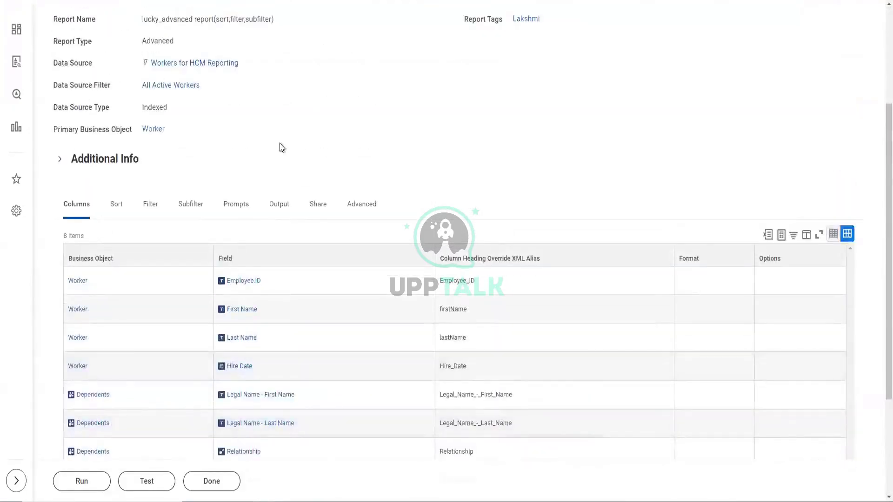
pyautogui.scroll(3, 294, 168)
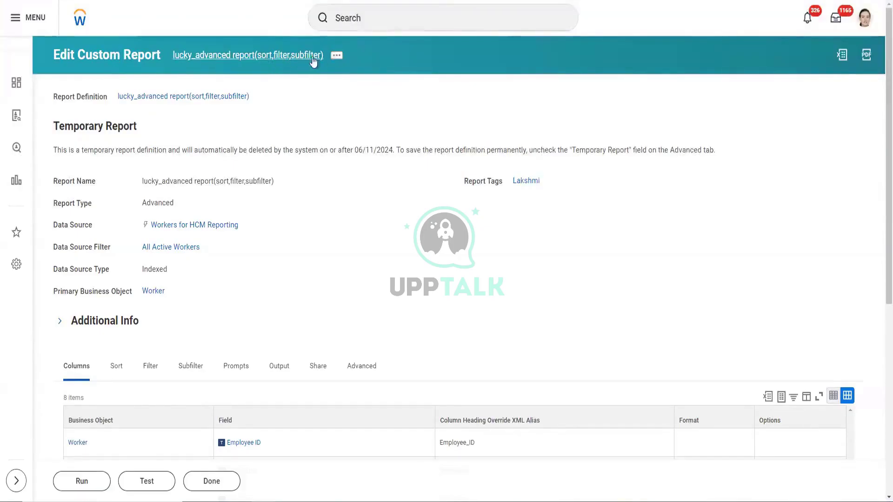
pyautogui.click(340, 59)
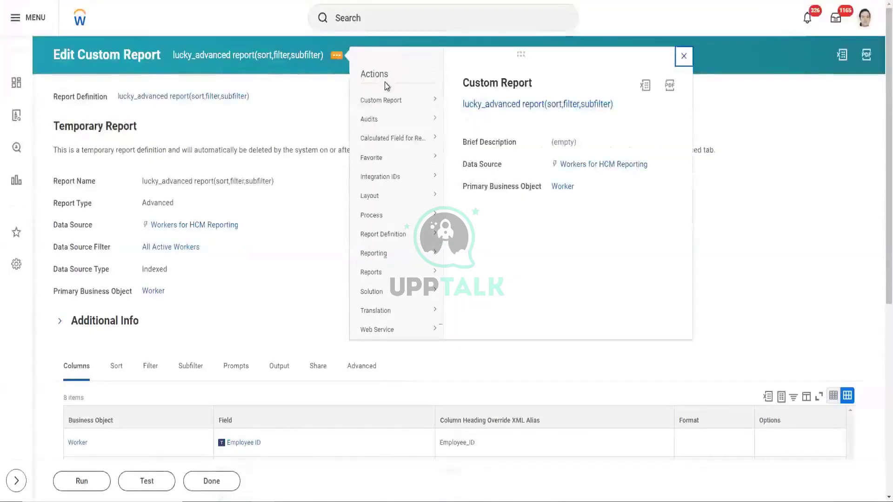
# - Show the Custom Report submenu with Edit, Copy, Run, Schedule, Test and Delete in the report's related actions
pyautogui.moveTo(393, 120)
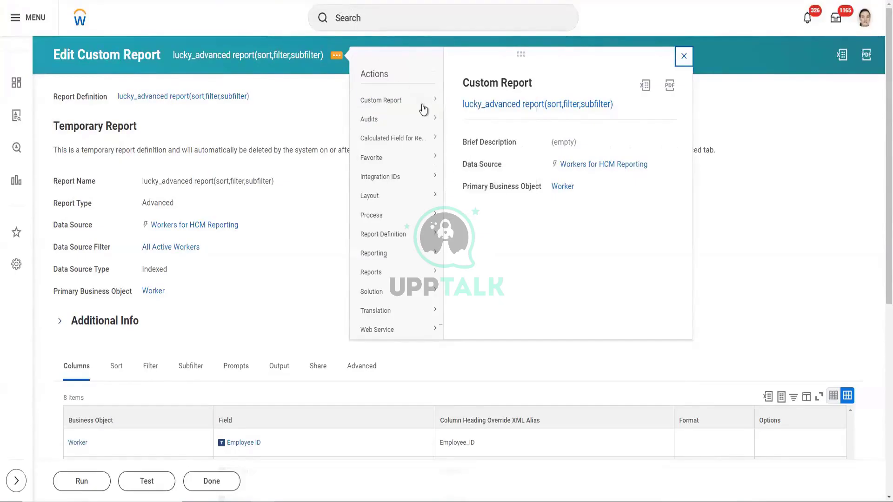
pyautogui.moveTo(424, 107)
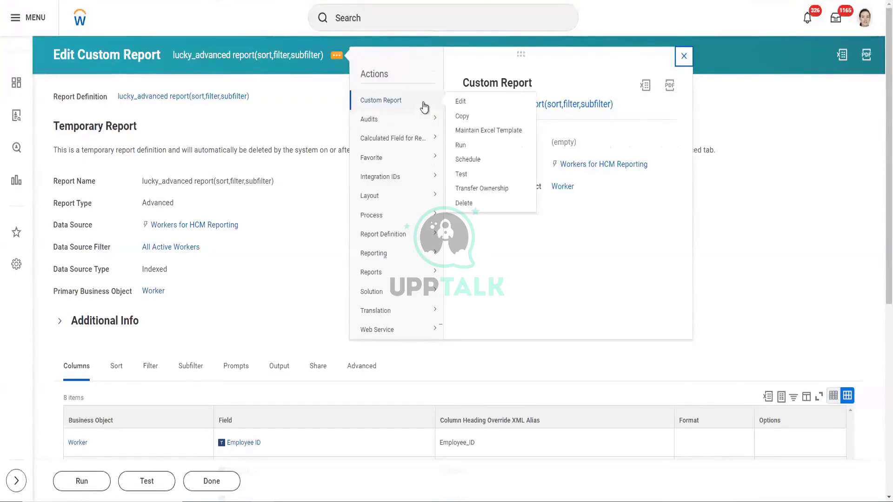
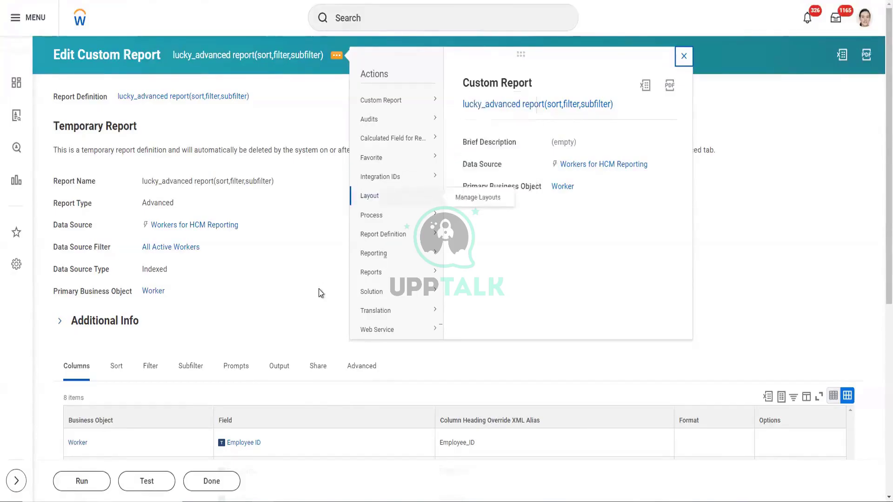
# - Review the report definition's Share tab: shared with specific authorized groups and users
pyautogui.moveTo(420, 103)
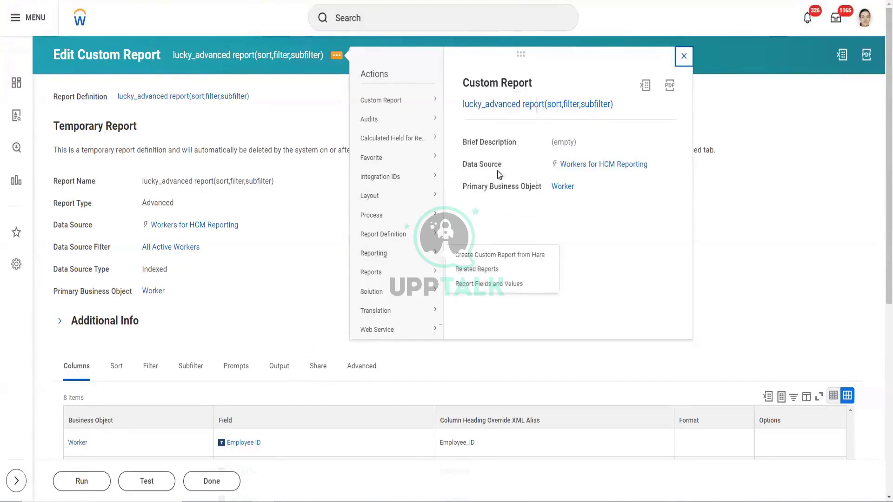
pyautogui.moveTo(435, 100)
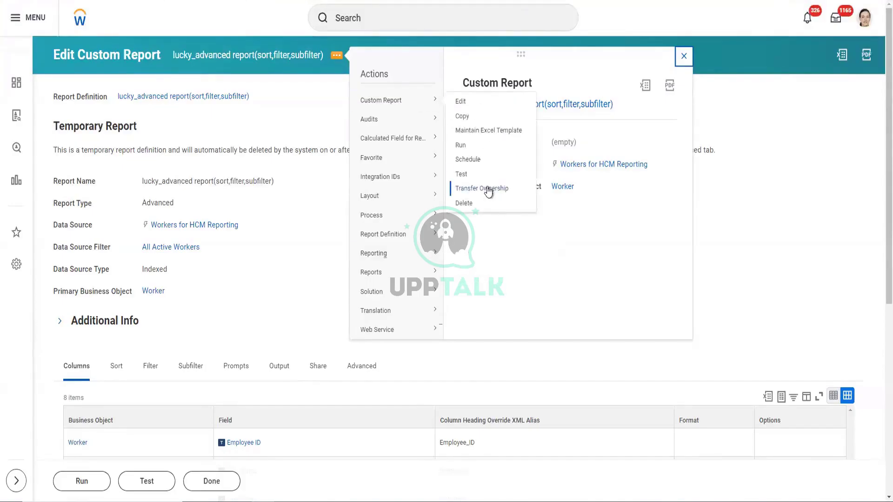
pyautogui.click(318, 366)
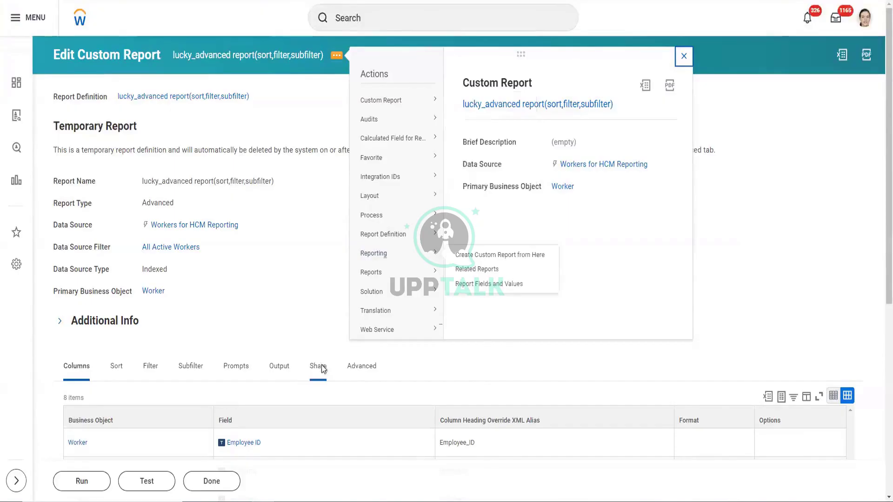
pyautogui.scroll(-3, 307, 315)
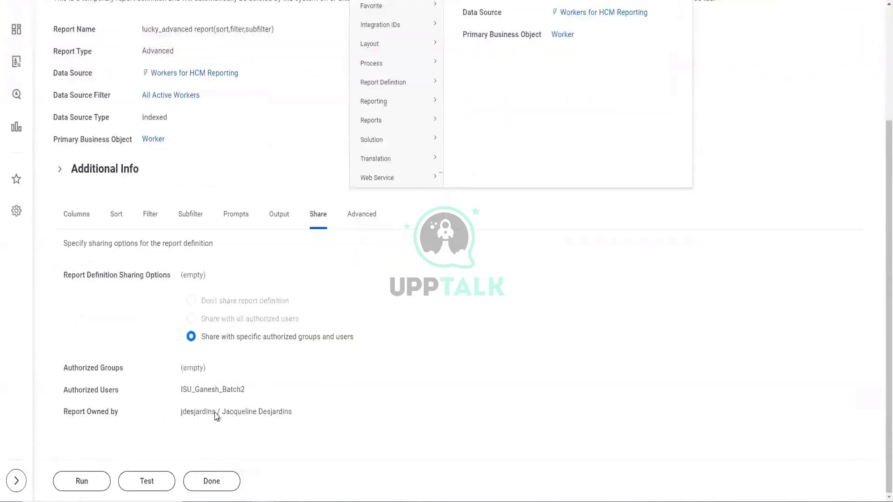
pyautogui.scroll(2, 374, 384)
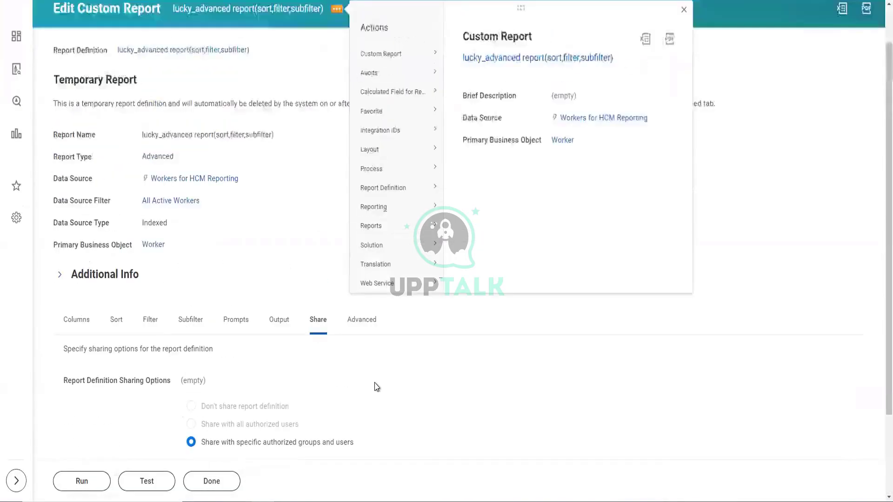
pyautogui.moveTo(403, 54)
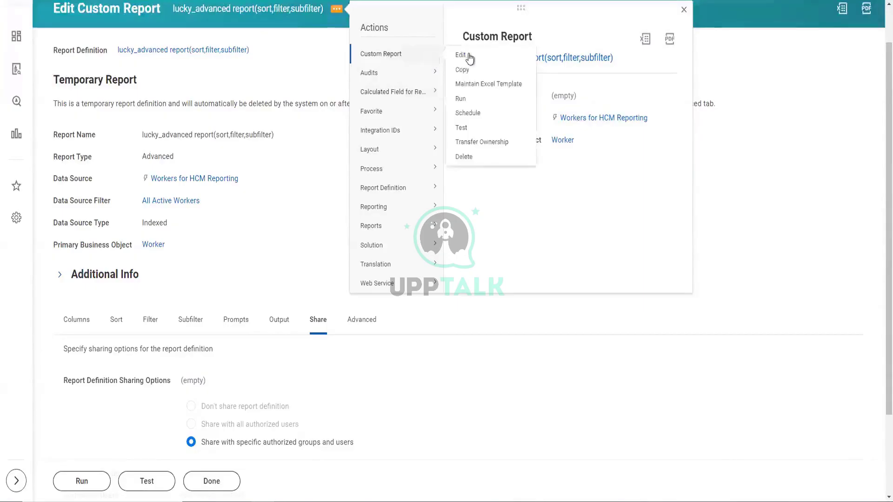
pyautogui.moveTo(428, 70)
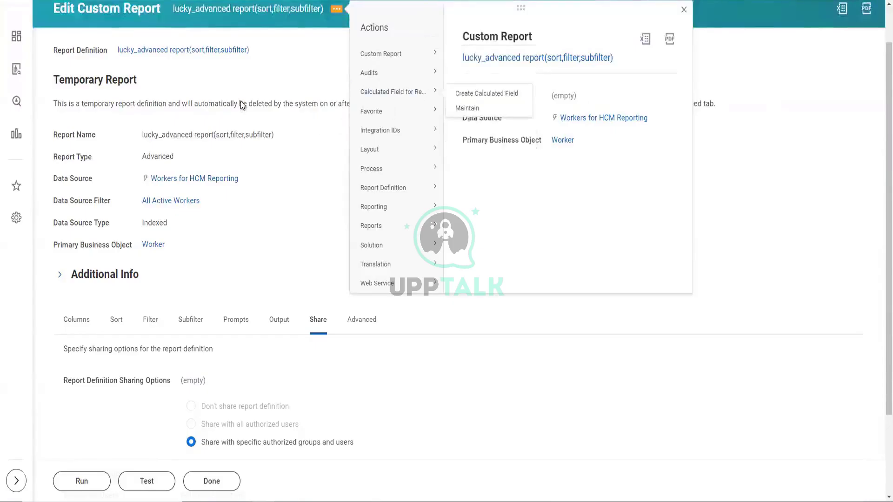
pyautogui.scroll(1, 242, 105)
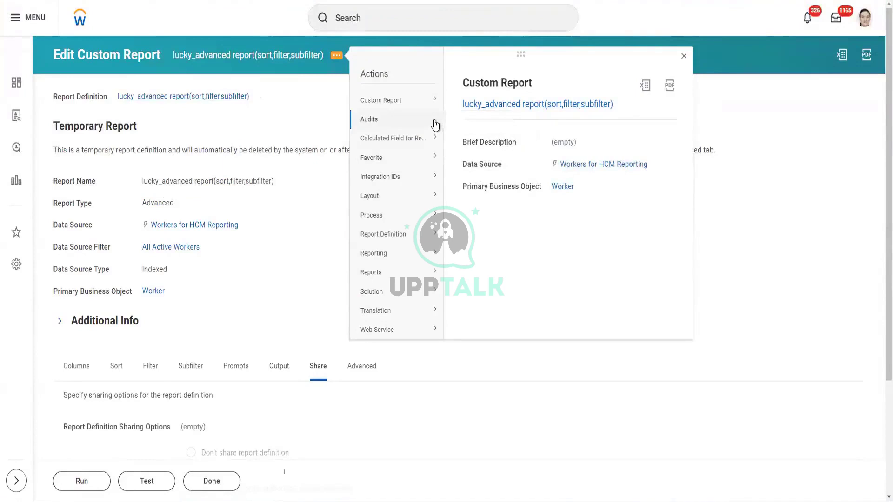
pyautogui.moveTo(418, 100)
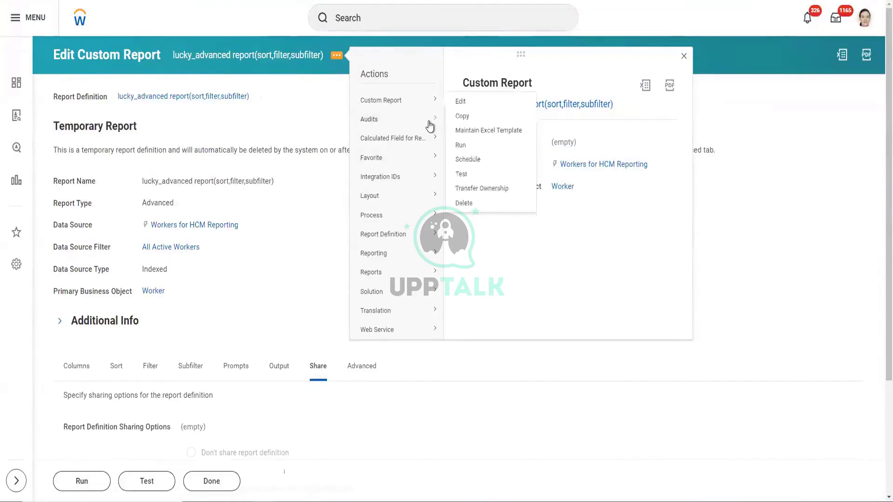
pyautogui.moveTo(429, 126)
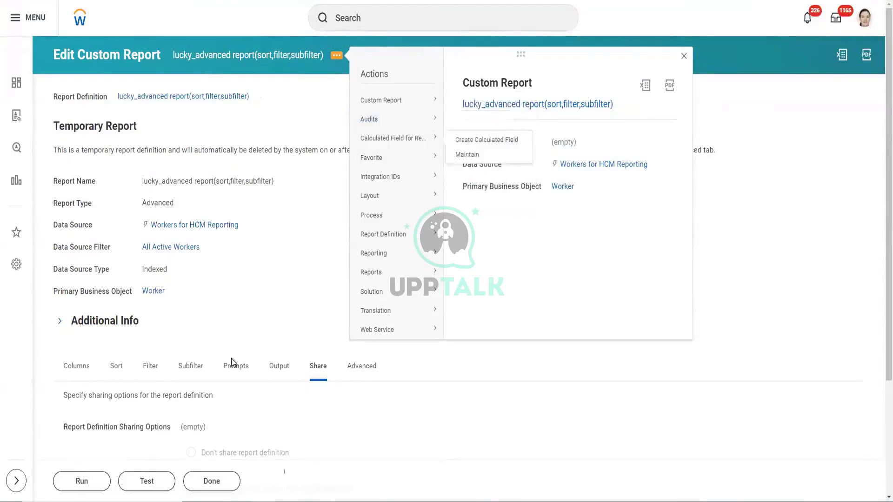
pyautogui.scroll(-1, 211, 388)
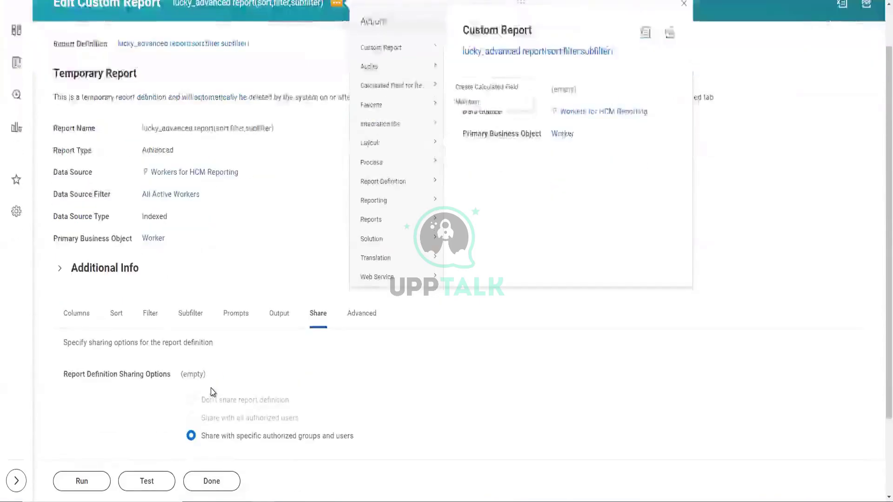
pyautogui.scroll(1, 211, 388)
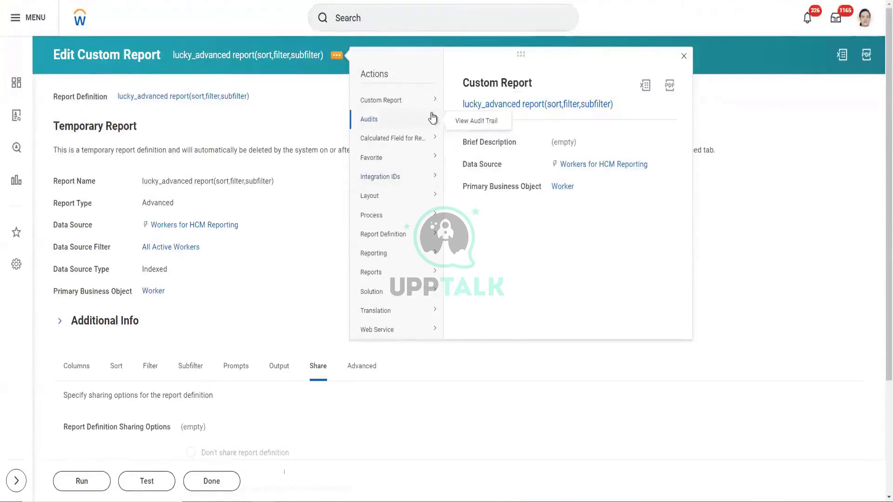
# - Request the report's audit trail with the default 05/29/2024 to 06/05/2024 range
pyautogui.rightClick(465, 123)
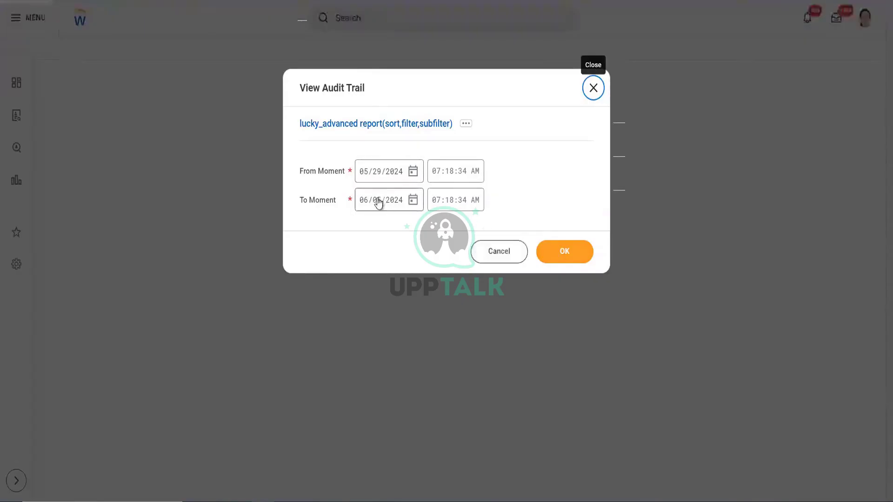
pyautogui.click(560, 256)
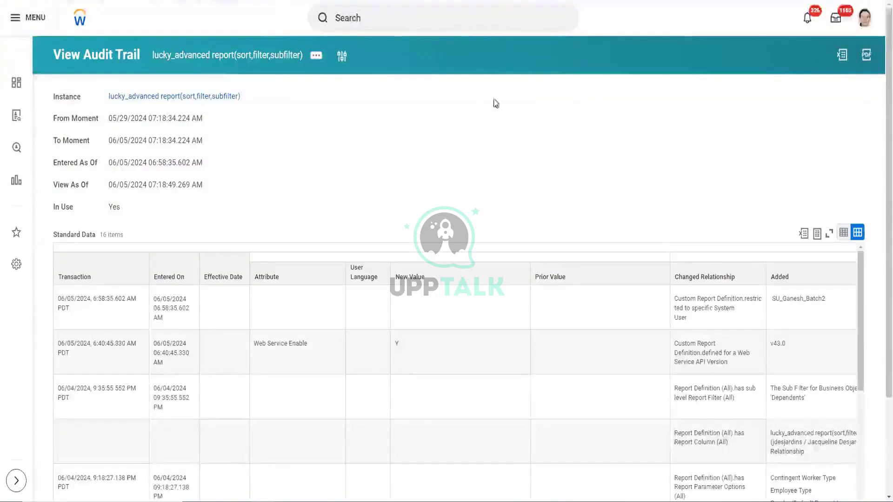
pyautogui.scroll(-3, 483, 105)
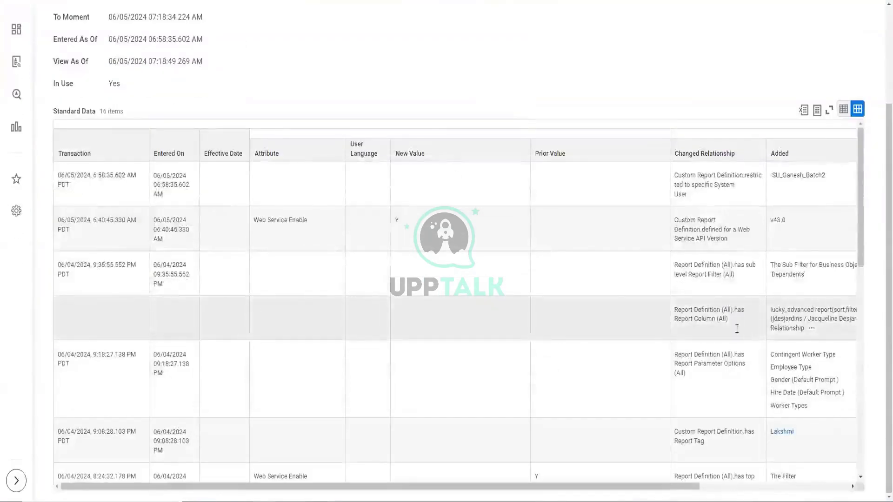
pyautogui.scroll(-10, 733, 337)
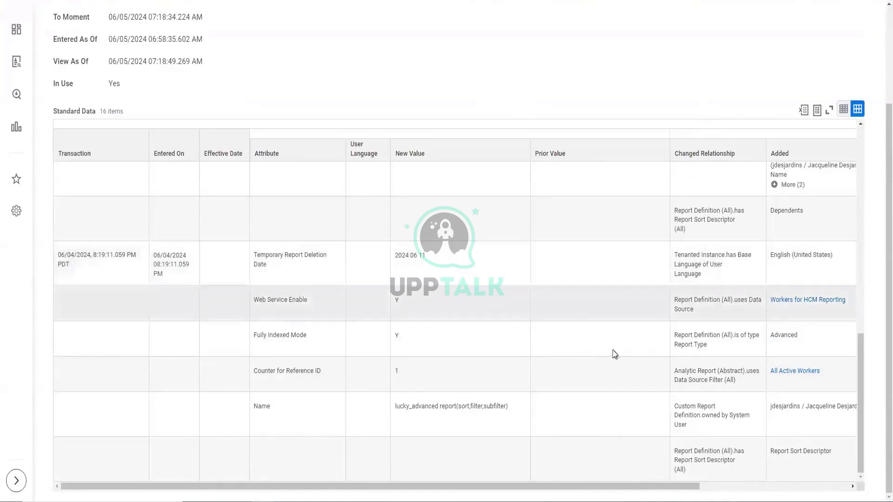
pyautogui.scroll(3, 679, 334)
pyautogui.scroll(3, 679, 334)
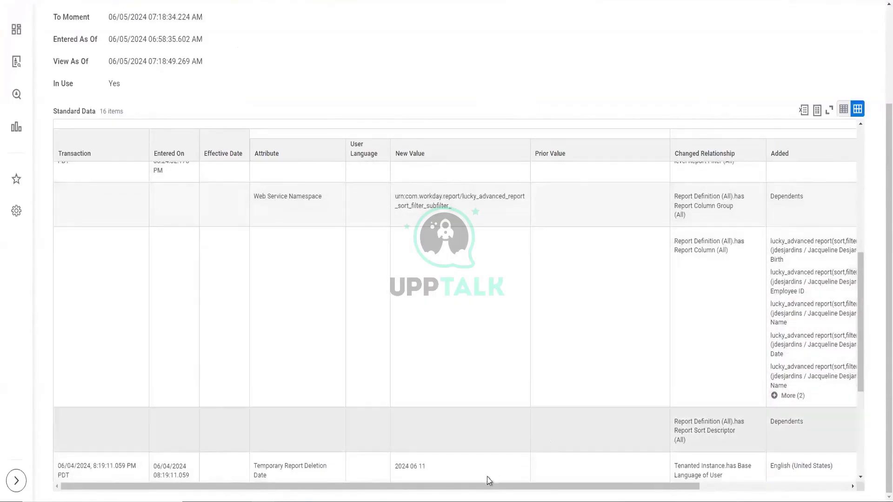
pyautogui.hscroll(3, 481, 482)
pyautogui.hscroll(3, 482, 482)
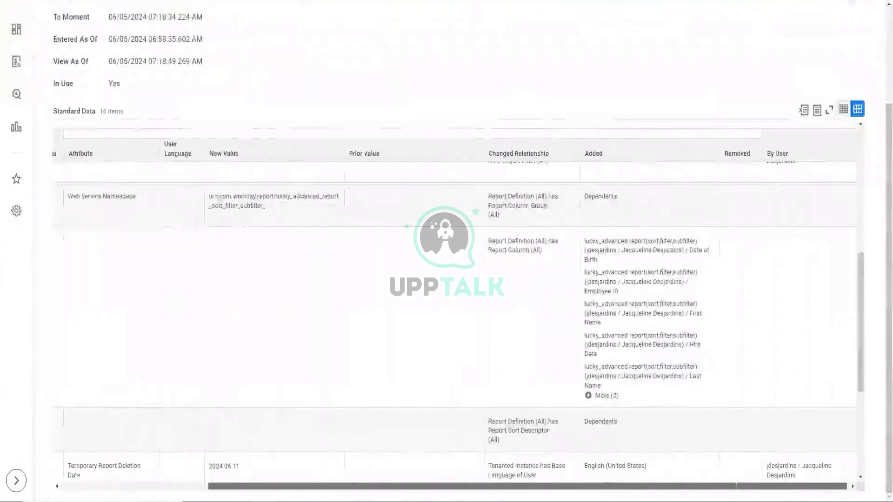
pyautogui.hscroll(-6, 143, 409)
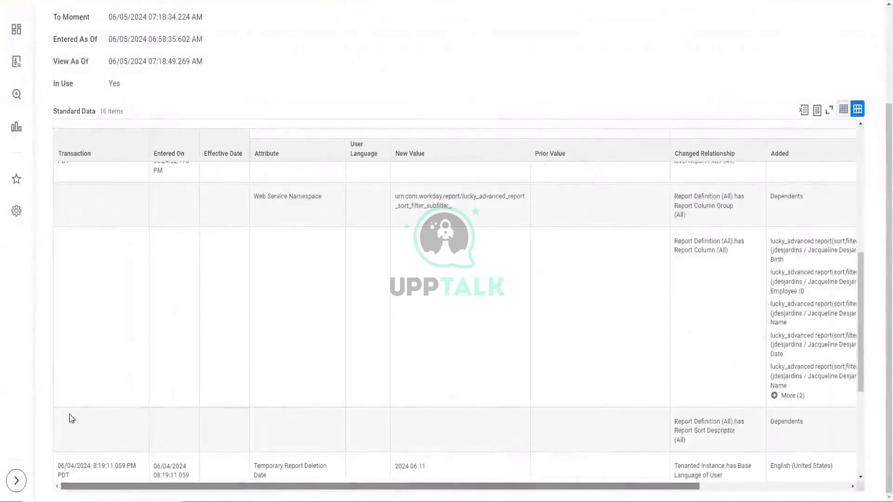
pyautogui.scroll(1, 80, 363)
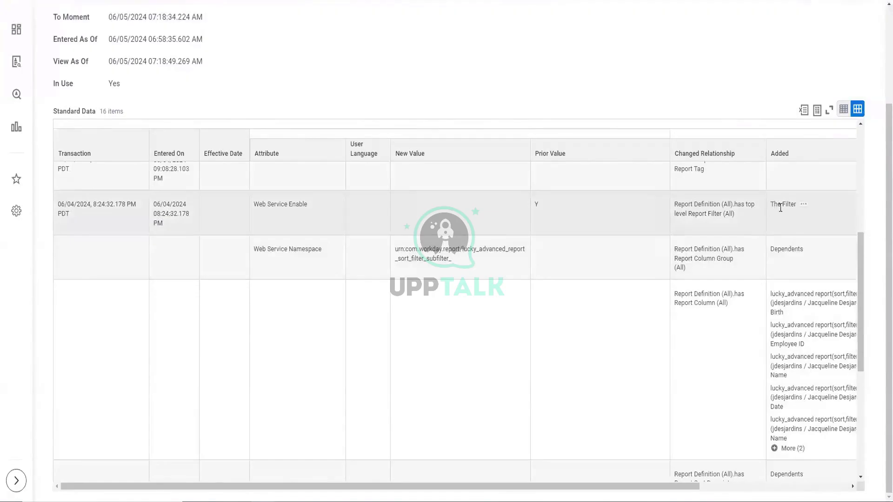
pyautogui.scroll(3, 777, 208)
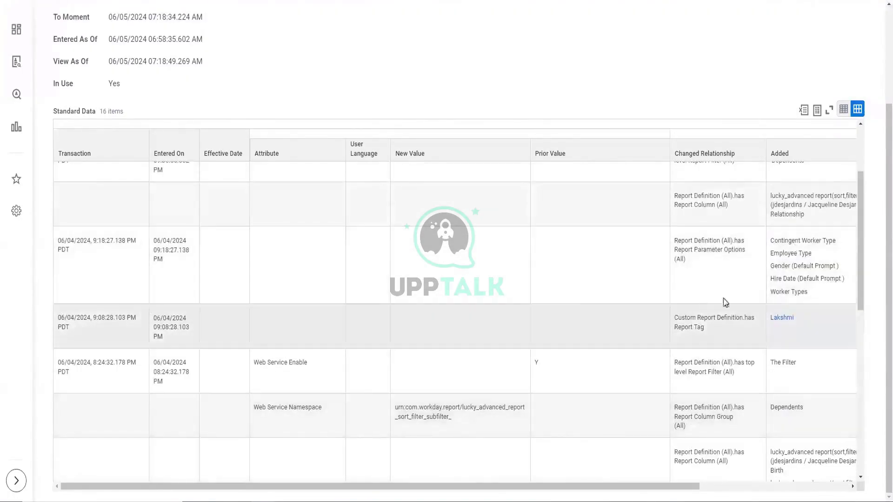
pyautogui.scroll(5, 798, 290)
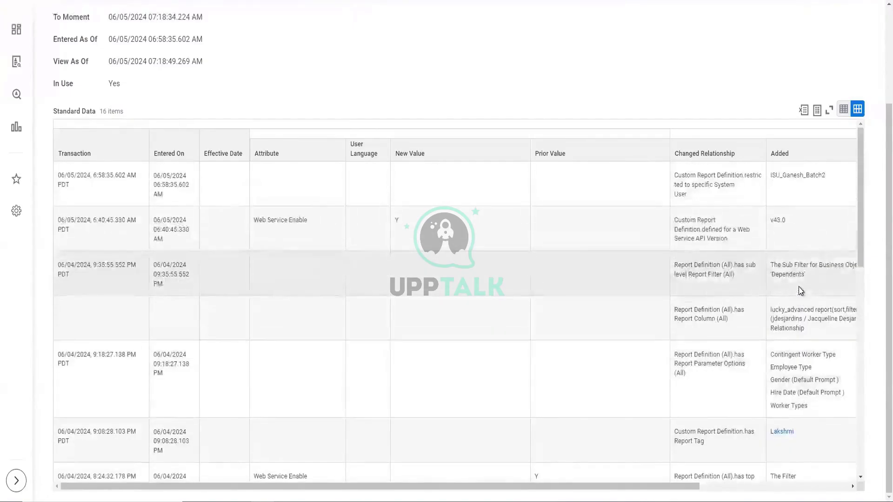
pyautogui.scroll(1, 800, 291)
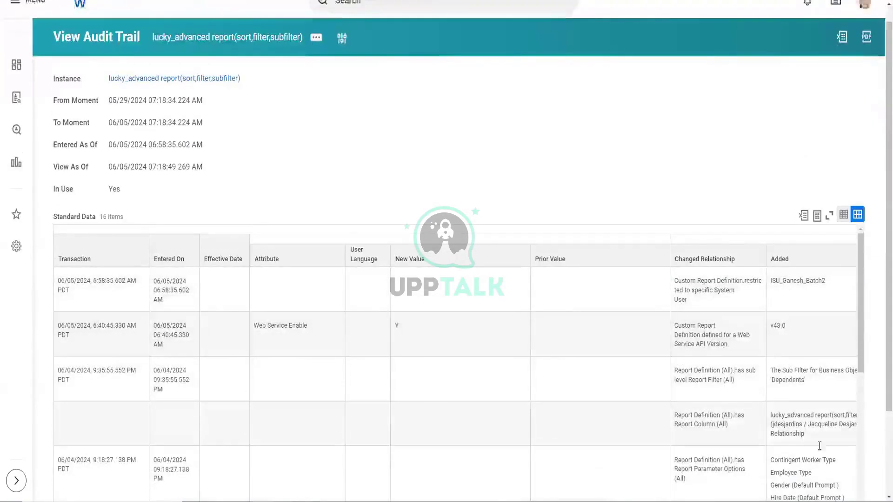
pyautogui.scroll(-1, 621, 140)
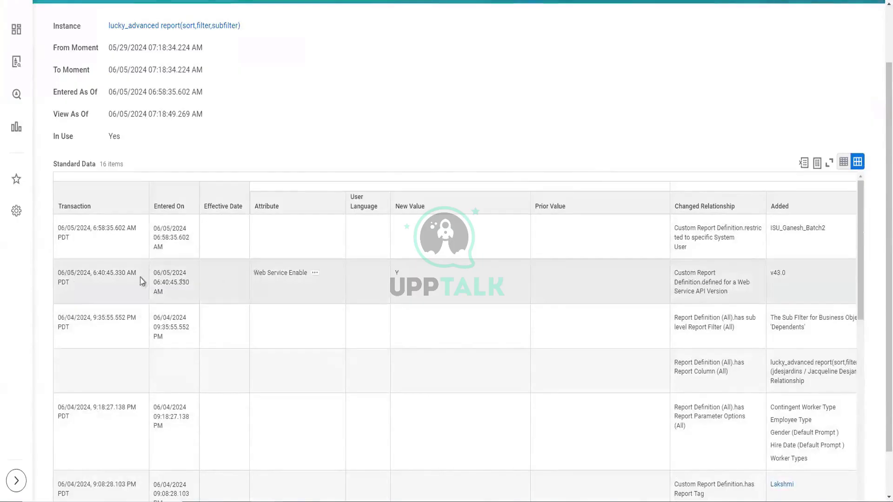
pyautogui.tripleClick(55, 278)
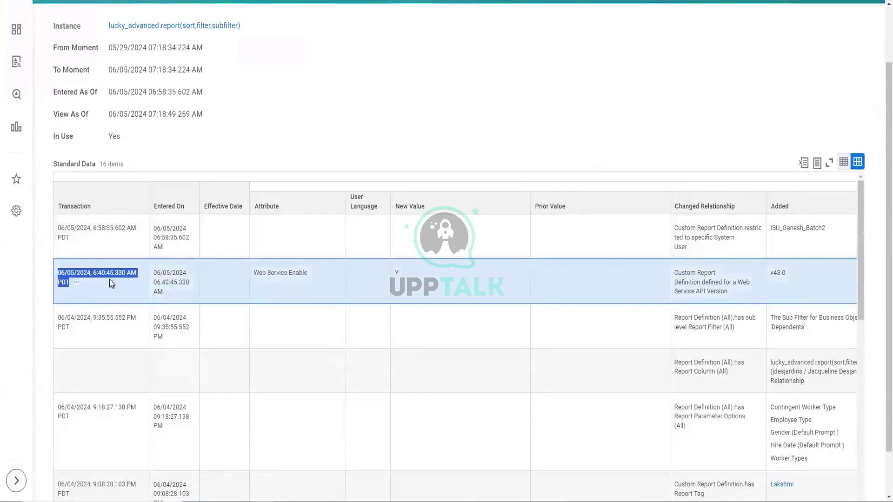
pyautogui.moveTo(168, 294); pyautogui.dragTo(150, 274)
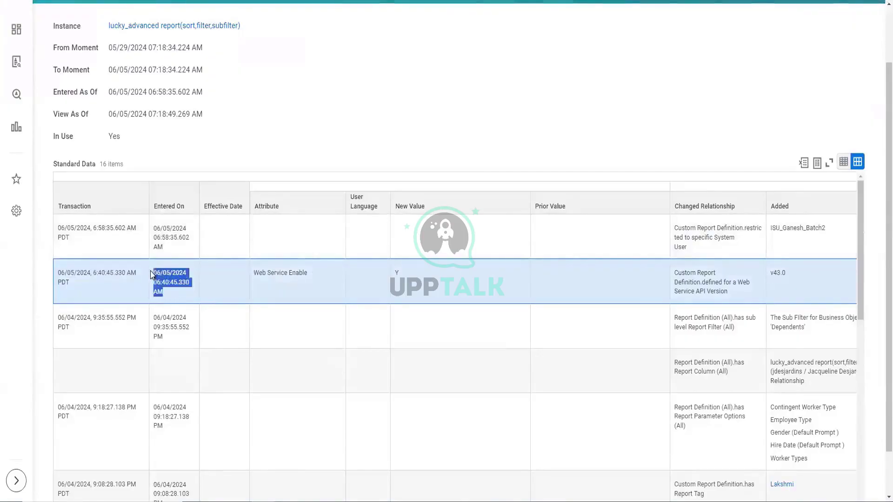
pyautogui.scroll(-1, 837, 112)
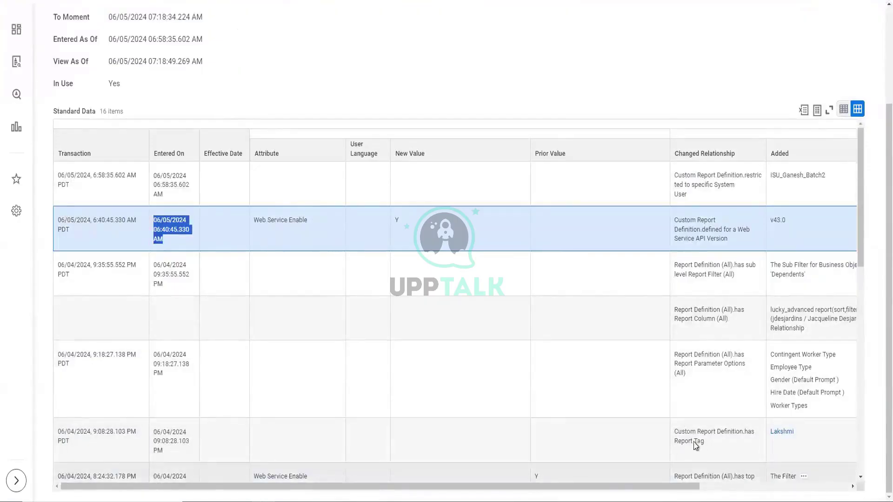
pyautogui.scroll(-1, 791, 269)
pyautogui.hscroll(4, 792, 268)
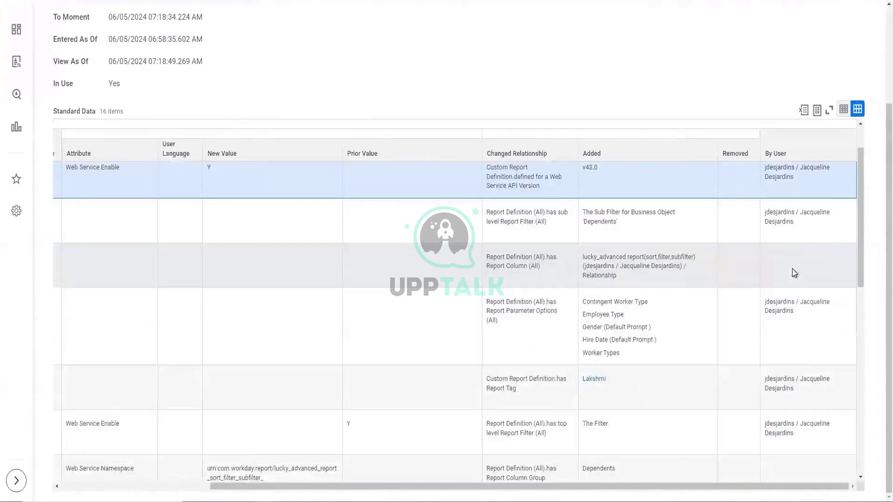
pyautogui.scroll(1, 791, 269)
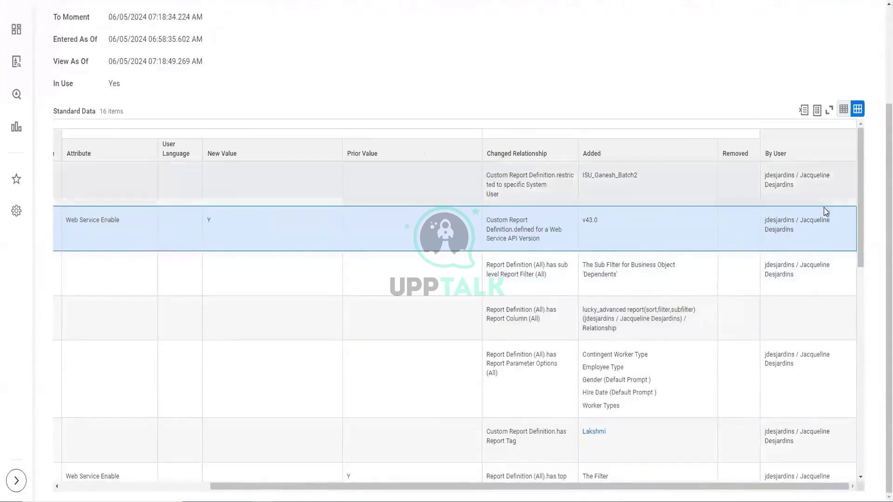
pyautogui.scroll(-5, 819, 232)
pyautogui.scroll(-3, 814, 323)
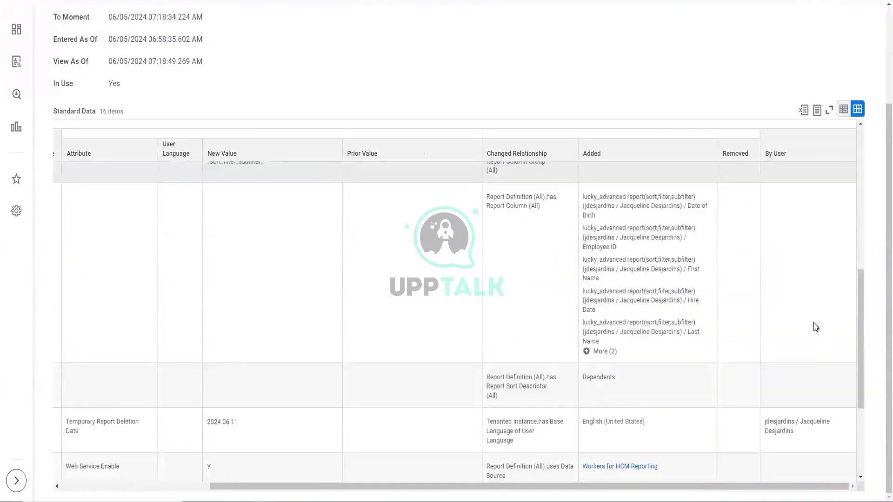
pyautogui.scroll(8, 813, 322)
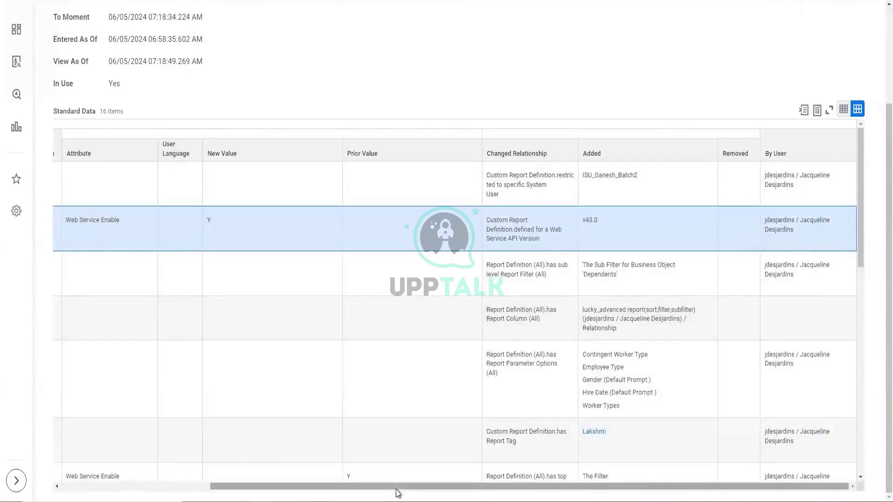
pyautogui.moveTo(395, 485); pyautogui.dragTo(141, 436)
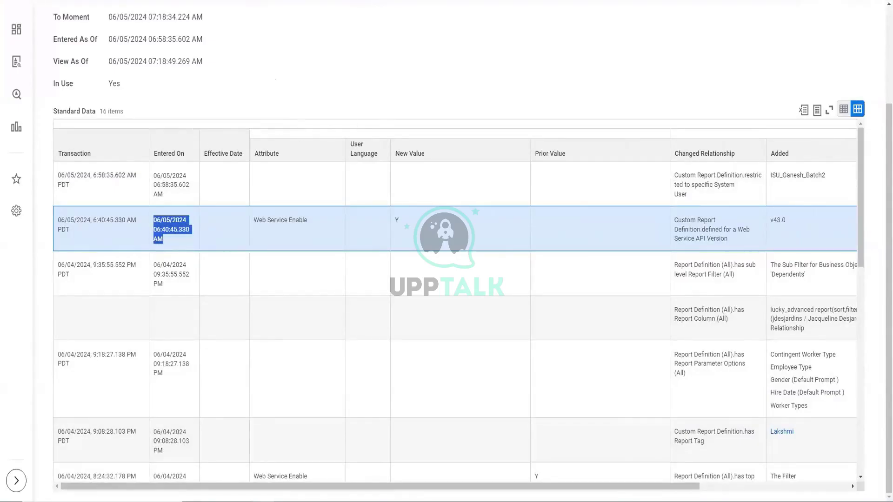
pyautogui.scroll(3, 447, 97)
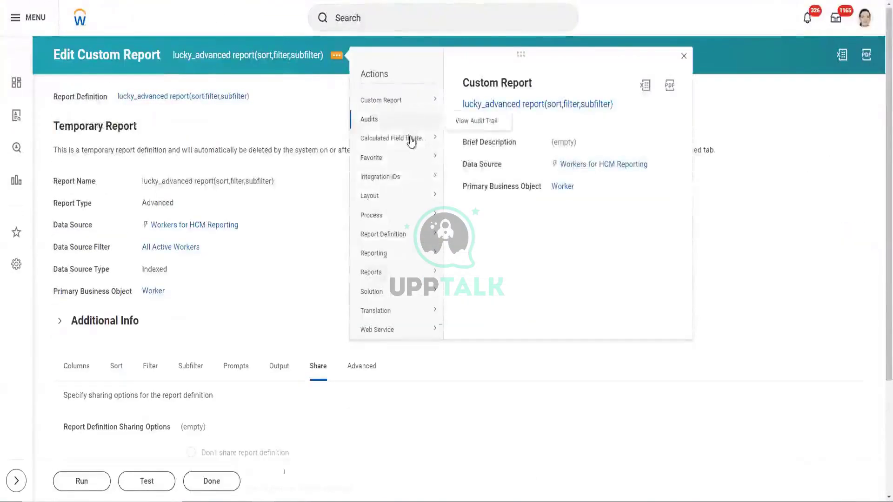
# - View the report's Integration IDs, showing its Workday ID and Custom_Report_ID reference
pyautogui.moveTo(412, 143)
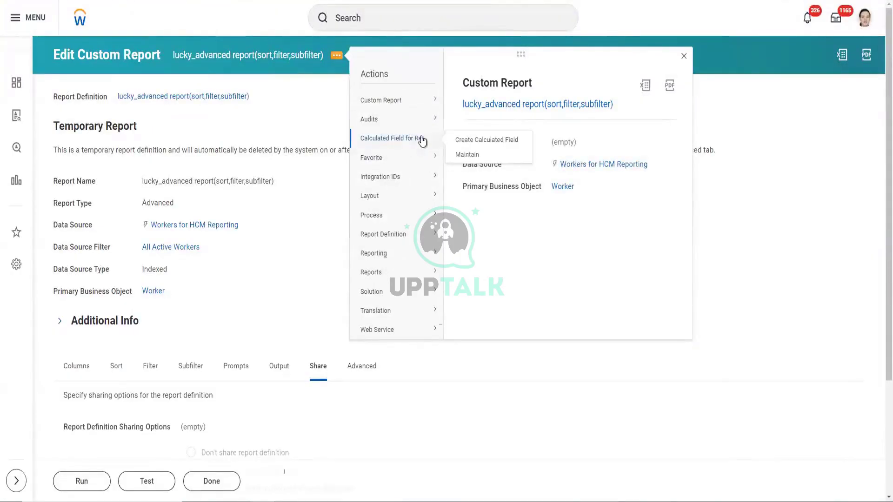
pyautogui.moveTo(438, 159)
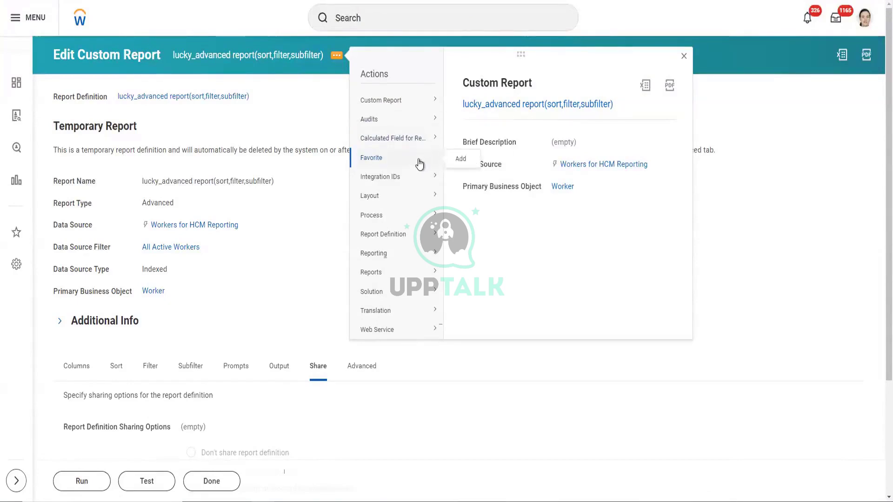
pyautogui.moveTo(406, 184)
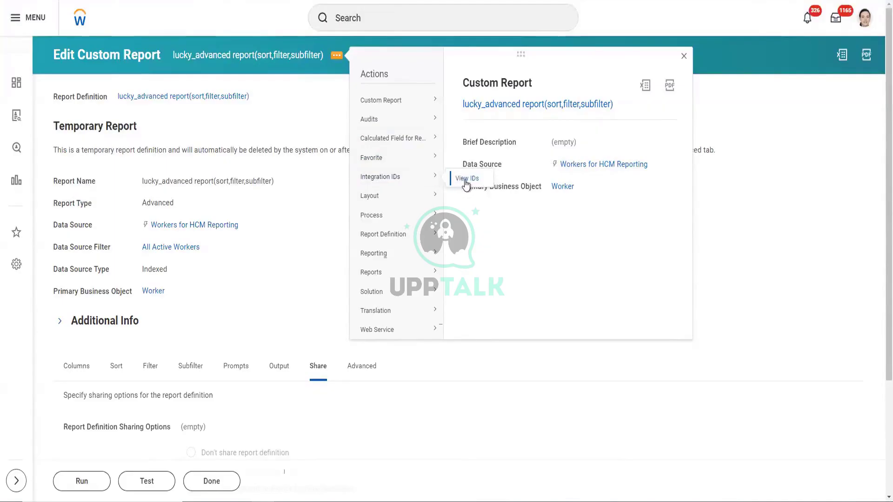
pyautogui.rightClick(464, 182)
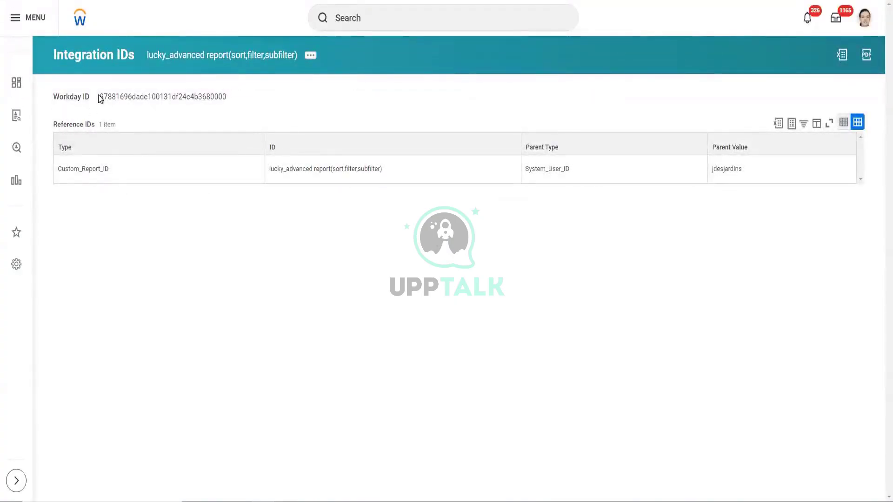
# - Highlight the report's Workday ID value on the Integration IDs page, then deselect it
pyautogui.moveTo(99, 97); pyautogui.dragTo(192, 96)
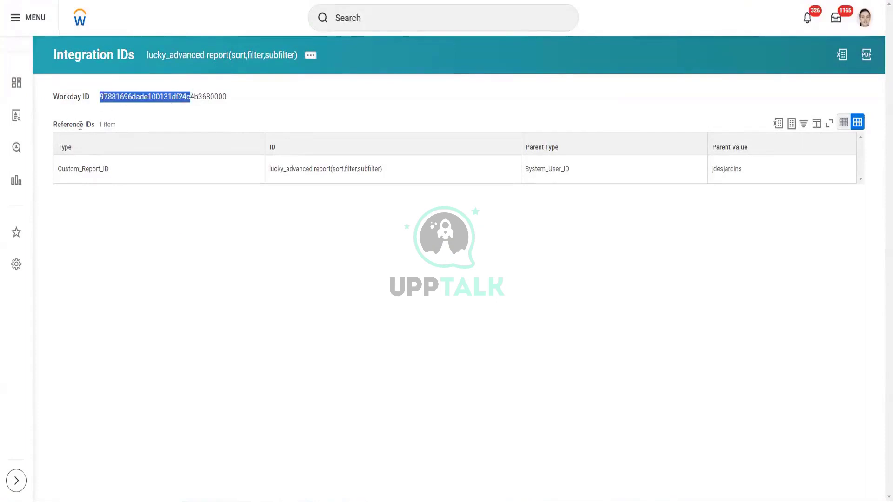
pyautogui.moveTo(60, 124); pyautogui.dragTo(107, 125)
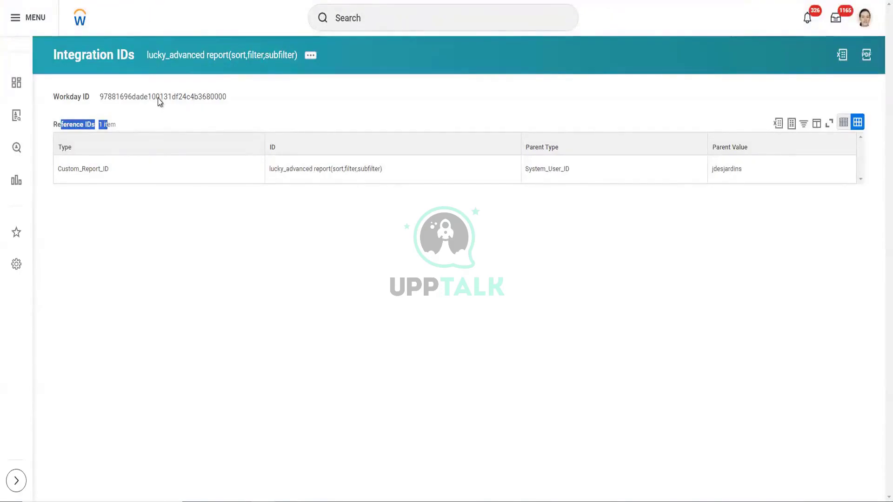
pyautogui.click(155, 104)
pyautogui.doubleClick(123, 96)
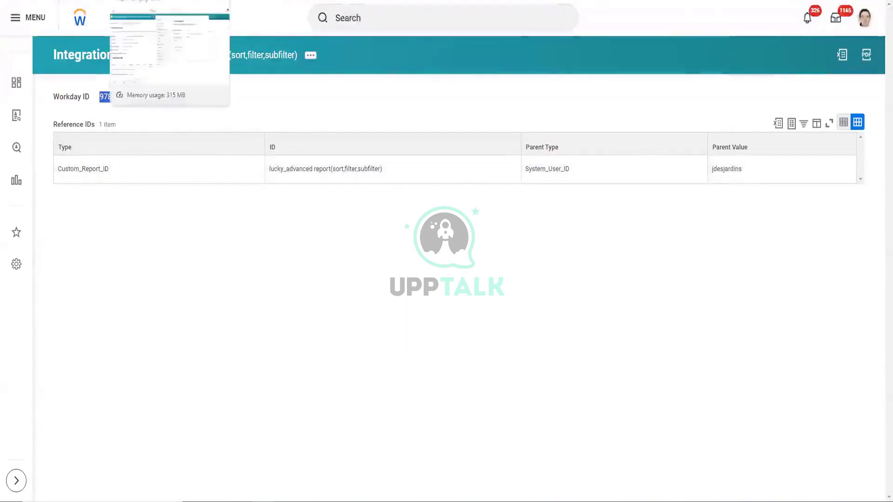
pyautogui.click(60, 96)
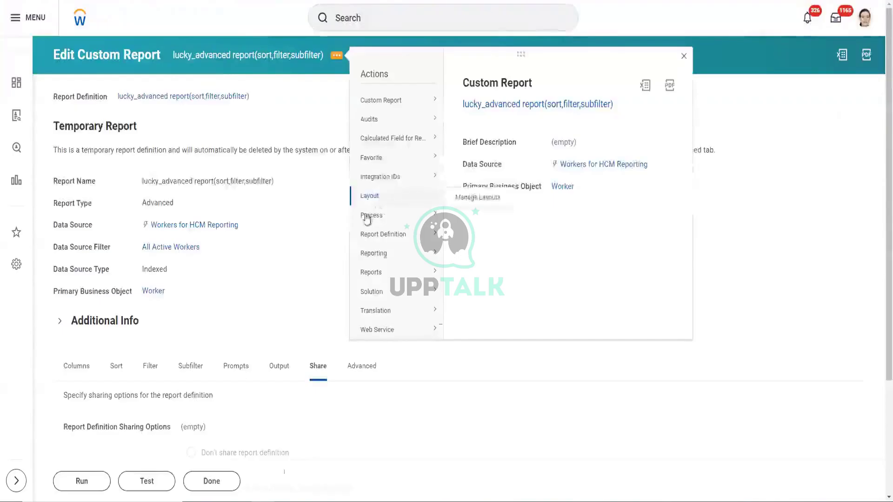
pyautogui.moveTo(390, 218)
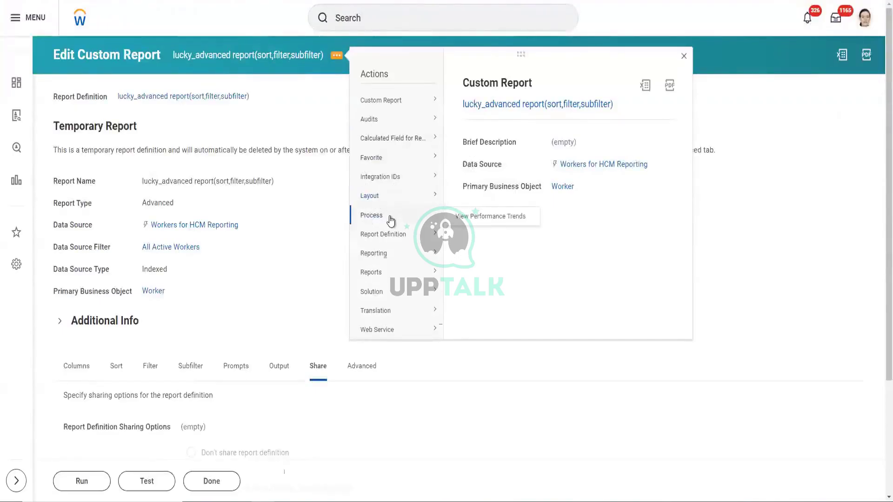
pyautogui.moveTo(392, 237)
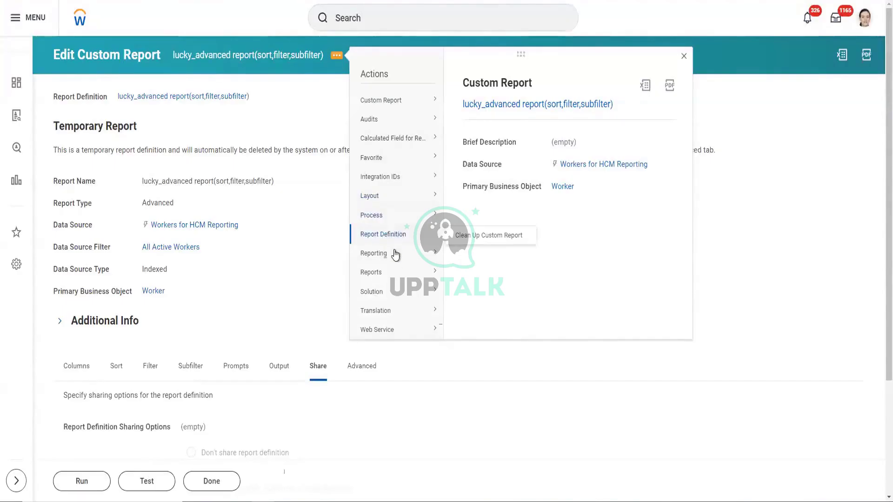
pyautogui.moveTo(396, 264)
pyautogui.moveTo(418, 255)
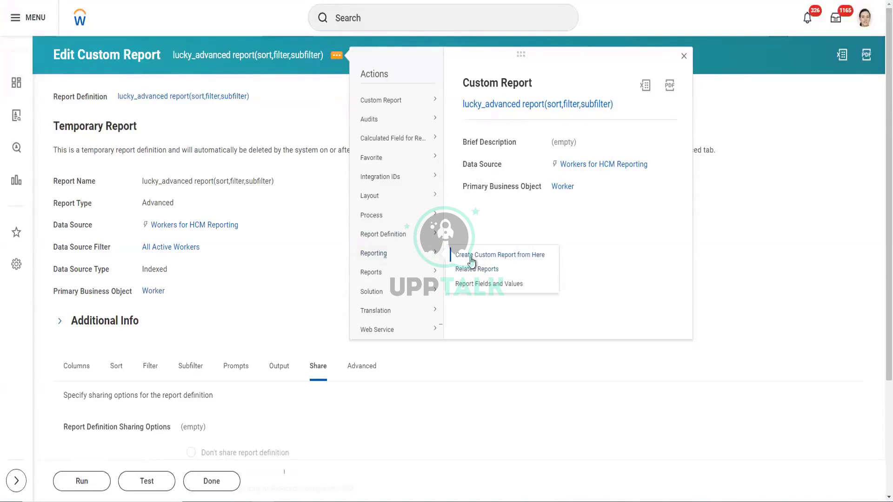
pyautogui.moveTo(412, 277)
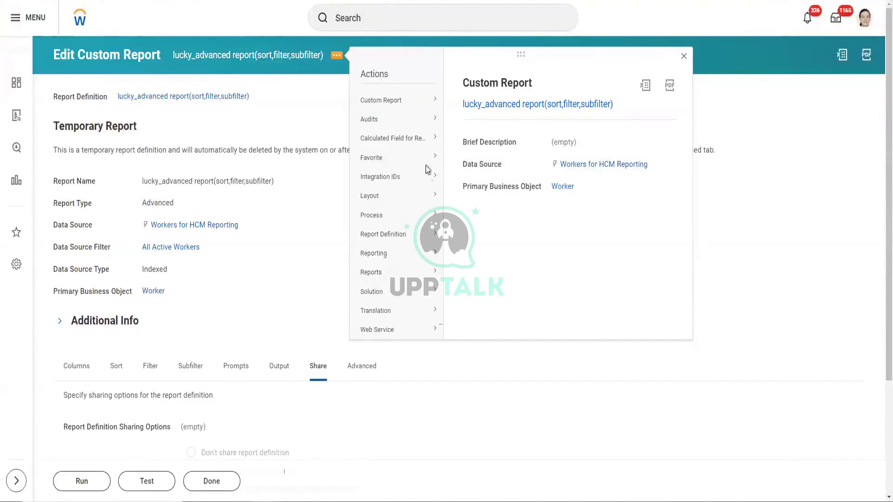
pyautogui.moveTo(417, 99)
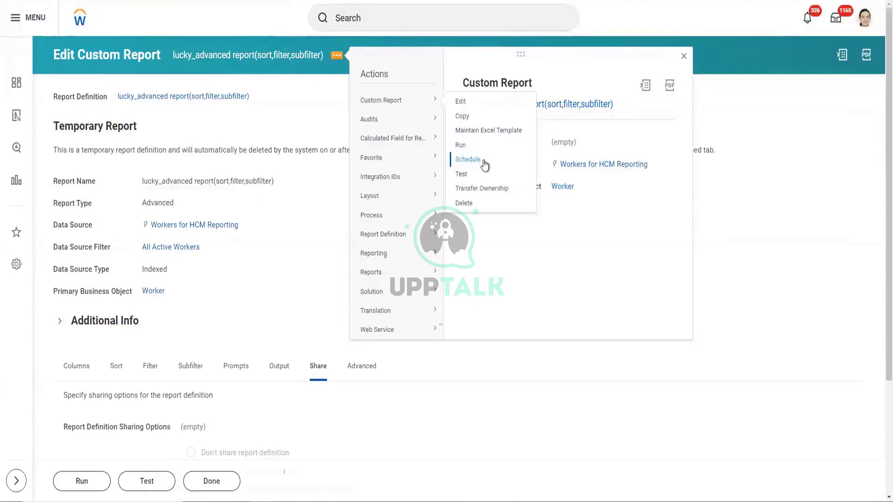
pyautogui.moveTo(399, 278)
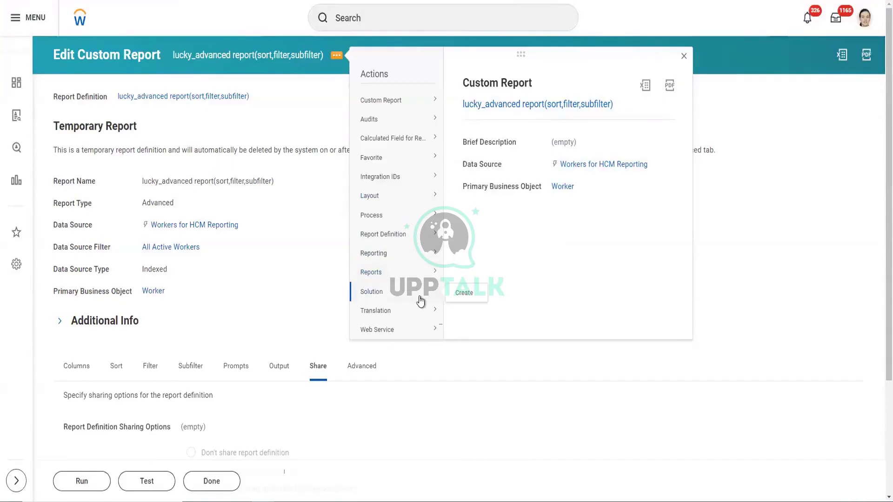
pyautogui.moveTo(418, 336)
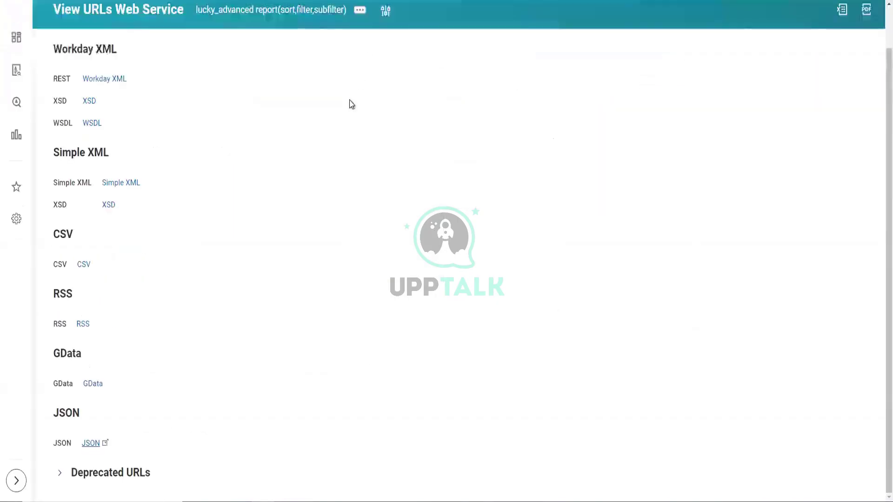
# - Copy the report's Workday XML web service URL from the View URLs page
pyautogui.scroll(1, 144, 75)
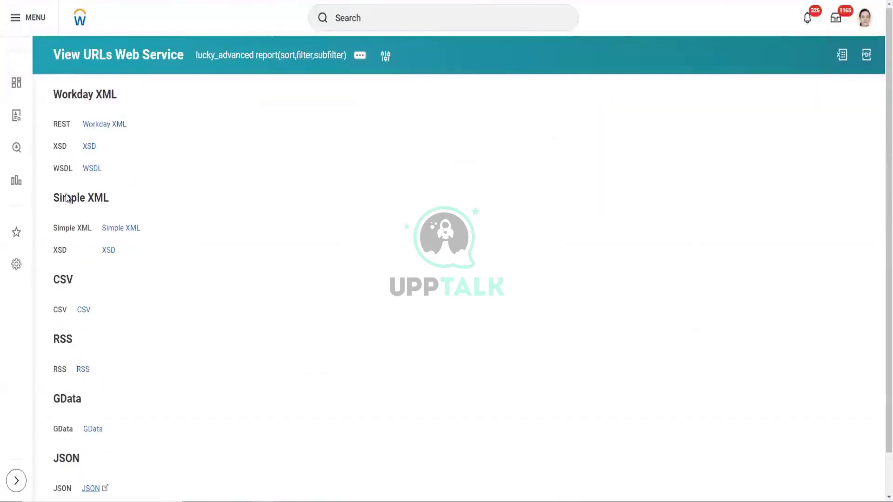
pyautogui.scroll(-1, 243, 144)
pyautogui.scroll(1, 154, 165)
pyautogui.scroll(-1, 160, 440)
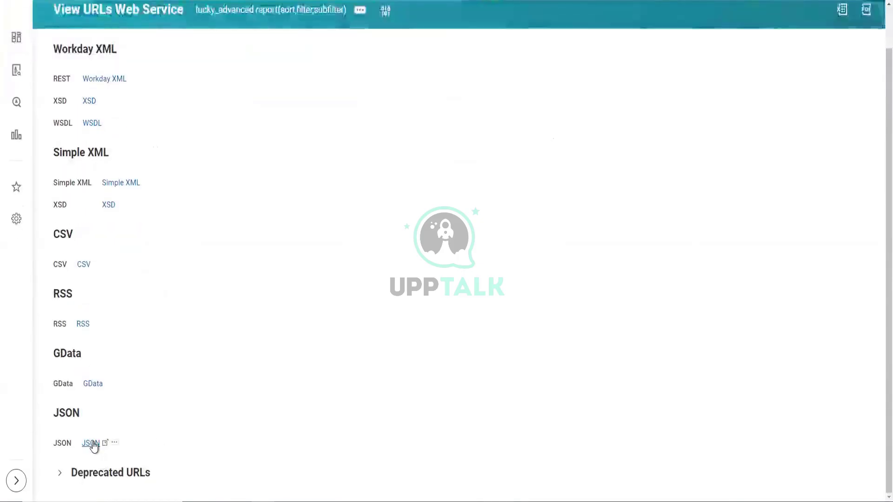
pyautogui.scroll(1, 142, 325)
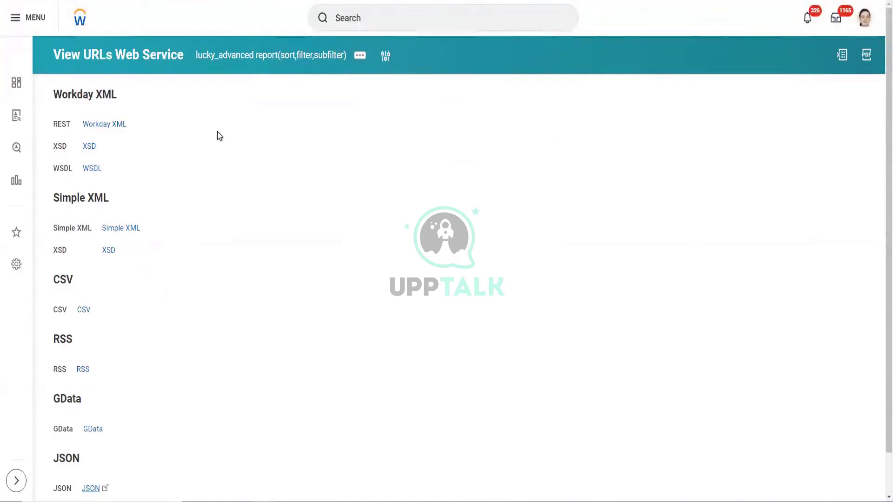
pyautogui.moveTo(95, 126)
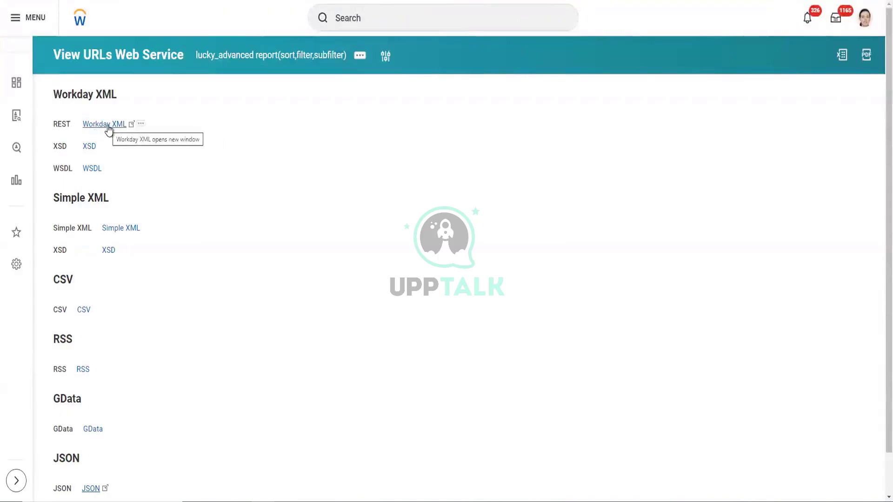
pyautogui.rightClick(112, 127)
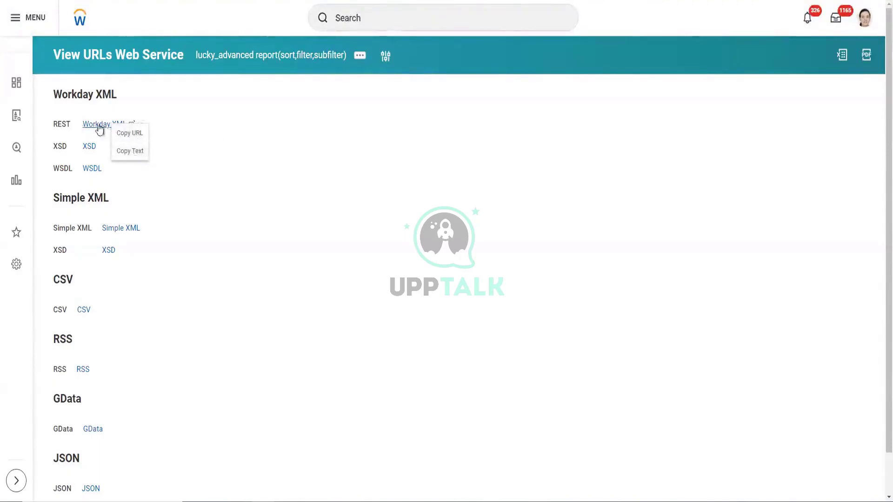
pyautogui.click(125, 134)
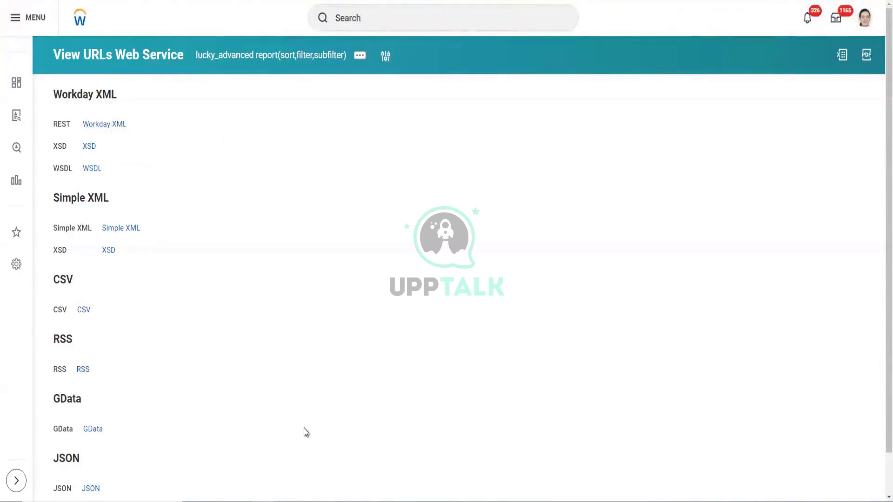
# - Paste the Workday XML web service URL onto its own line in Notepad and select it
pyautogui.click(295, 501)
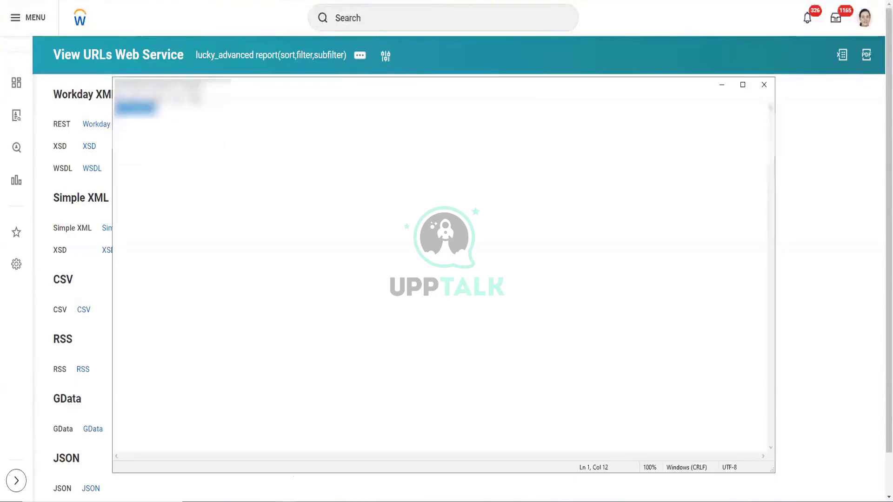
pyautogui.click(246, 111)
pyautogui.press('Return')
pyautogui.press('Return')
pyautogui.press('Return')
pyautogui.hotkey('ctrl', 'v')
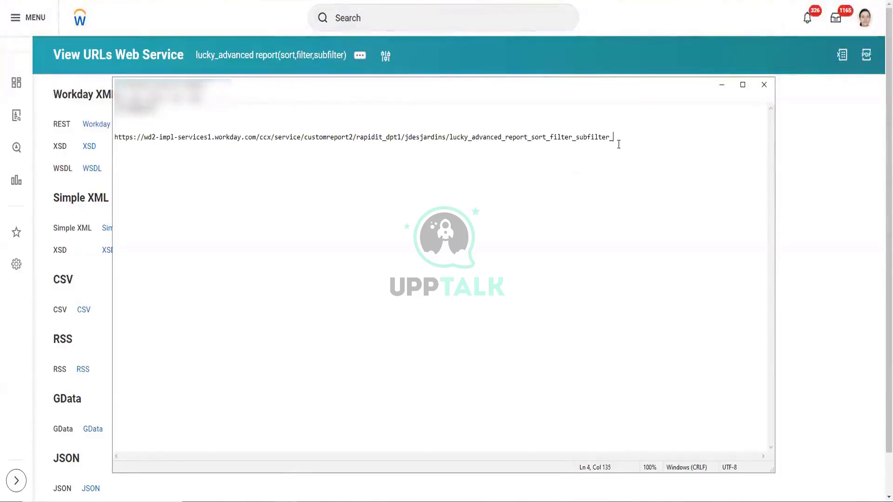
pyautogui.moveTo(617, 137); pyautogui.dragTo(110, 158)
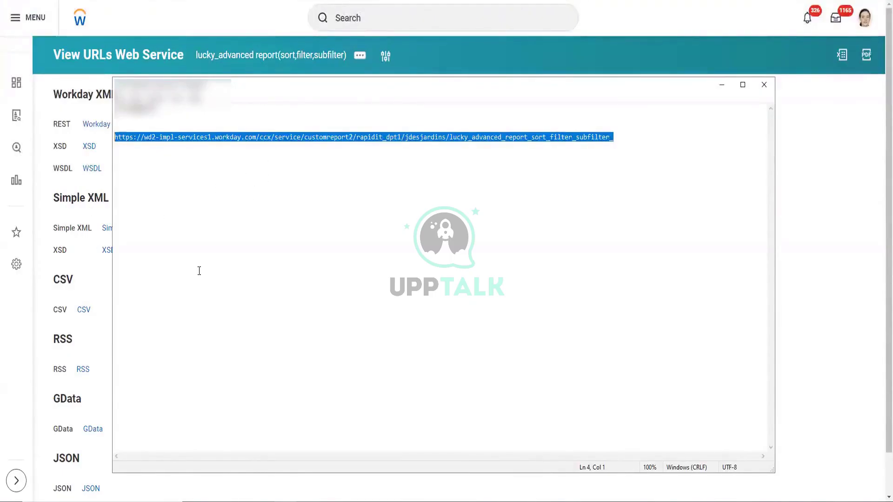
pyautogui.scroll(-1, 97, 355)
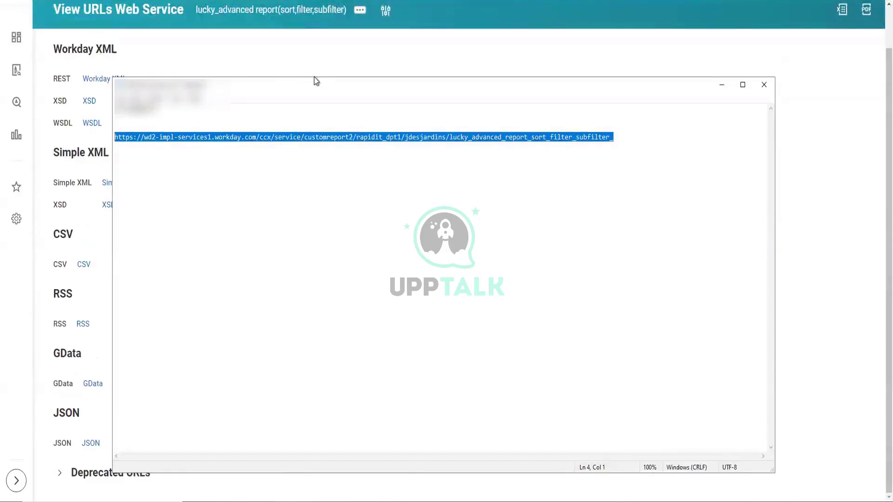
pyautogui.click(615, 137)
pyautogui.moveTo(614, 137); pyautogui.dragTo(81, 136)
pyautogui.moveTo(340, 80); pyautogui.dragTo(459, 44)
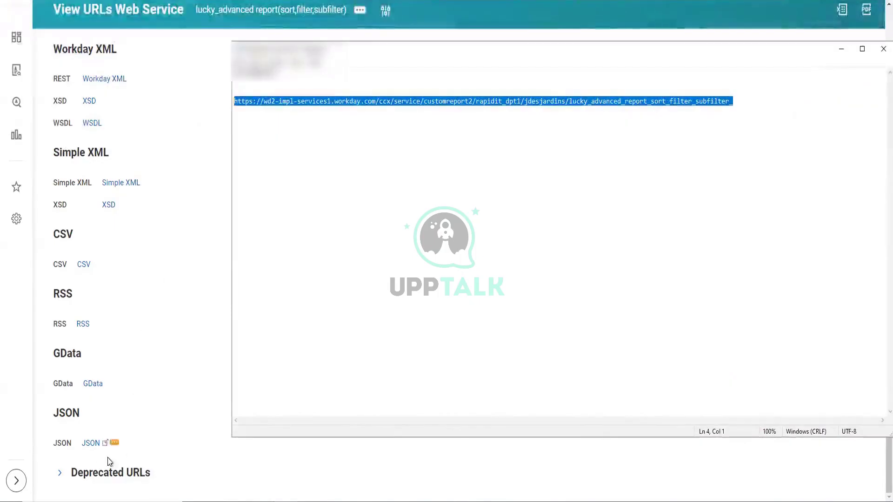
# - Copy the report's JSON URL and paste it on a new line below the first URL
pyautogui.rightClick(87, 445)
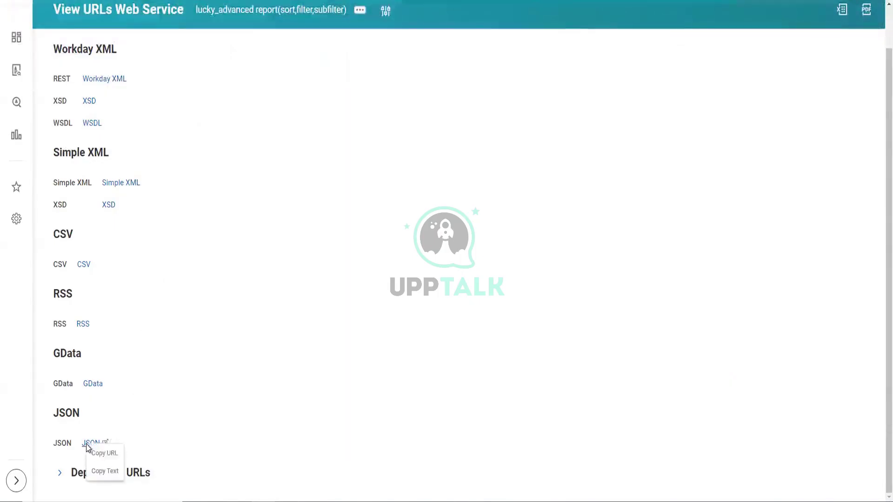
pyautogui.click(100, 454)
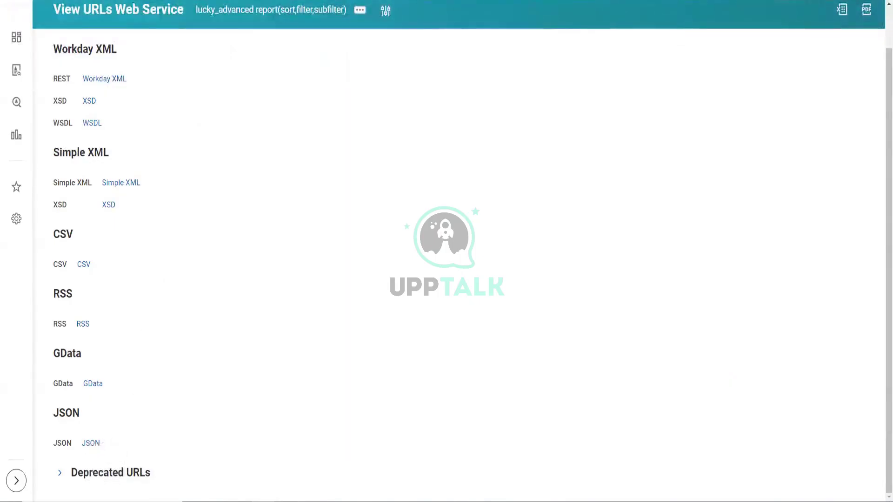
pyautogui.click(304, 497)
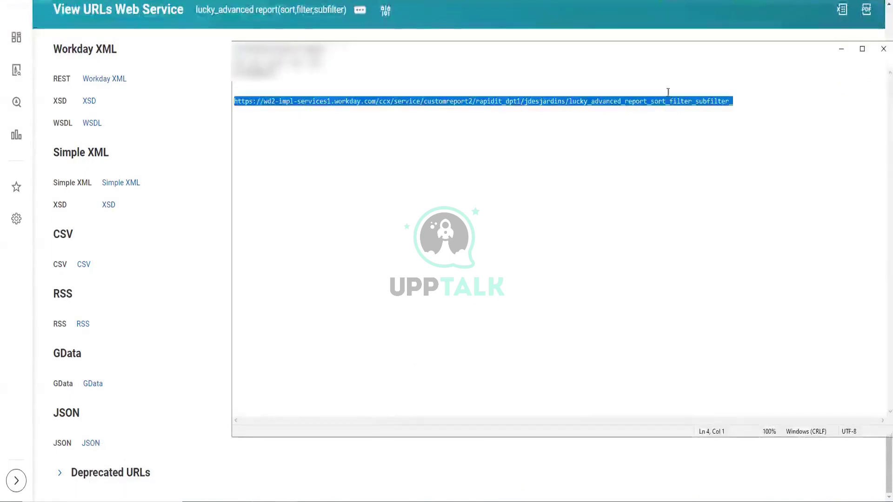
pyautogui.click(747, 105)
pyautogui.press('Return')
pyautogui.press('Return')
pyautogui.press('Return')
pyautogui.press('Return')
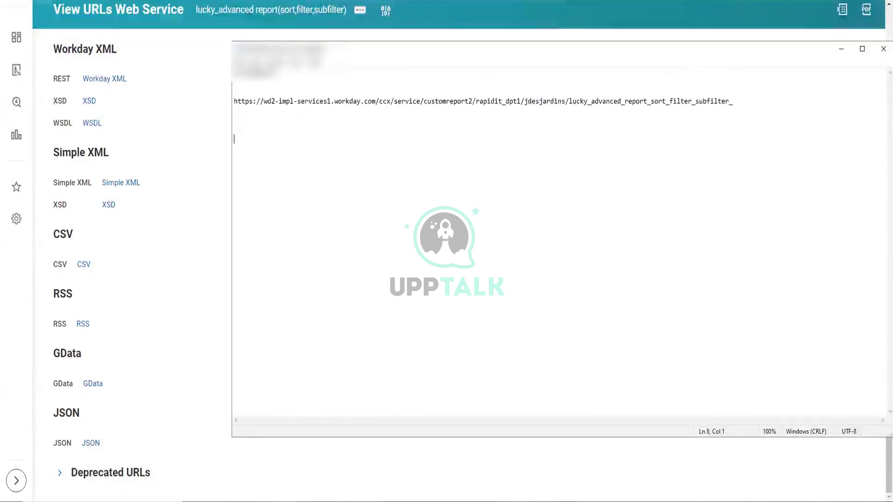
pyautogui.hotkey('ctrl', 'v')
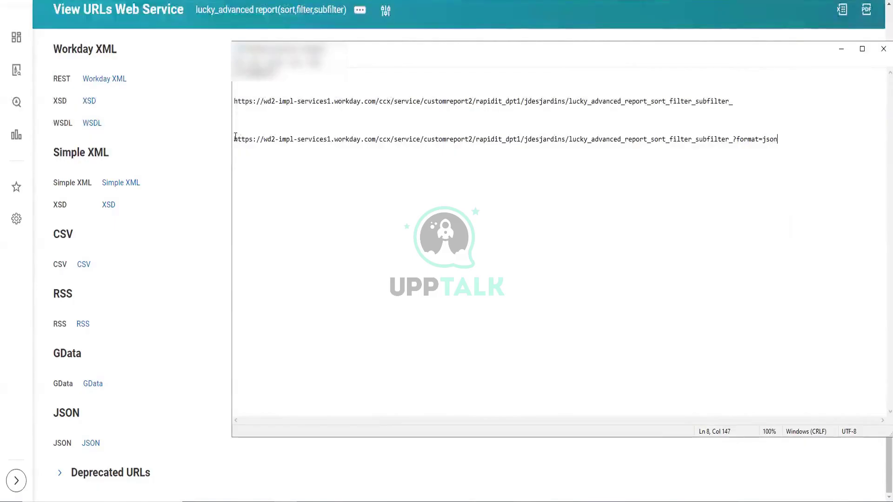
# - Highlight the shared part and the ?format=json suffix to compare the two URLs
pyautogui.moveTo(732, 140); pyautogui.dragTo(217, 147)
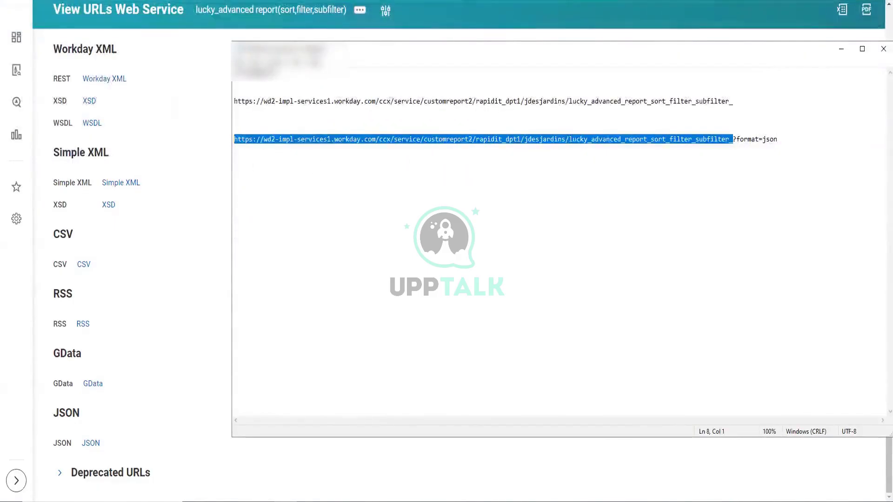
pyautogui.click(810, 134)
pyautogui.moveTo(732, 139); pyautogui.dragTo(780, 140)
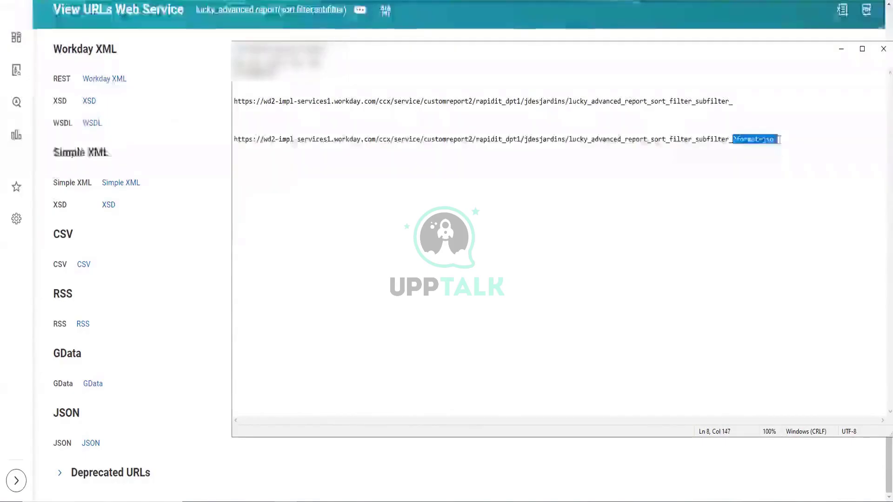
pyautogui.click(639, 138)
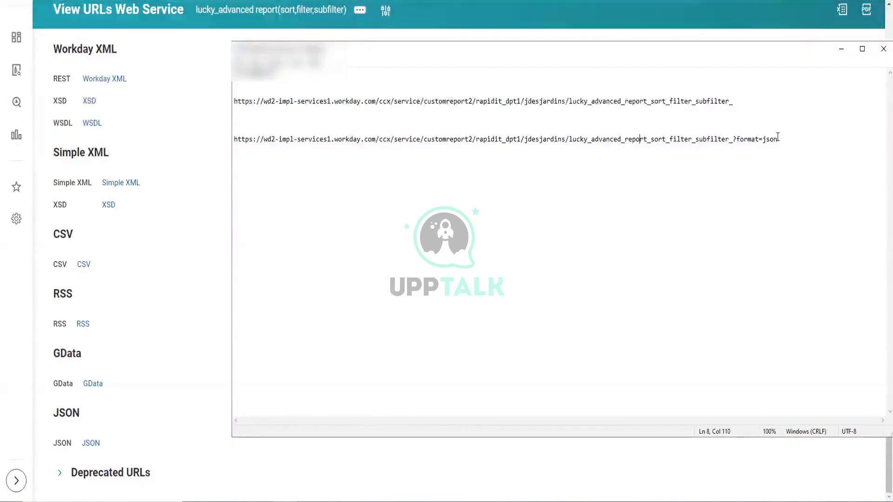
pyautogui.hotkey('alt', 'Tab')
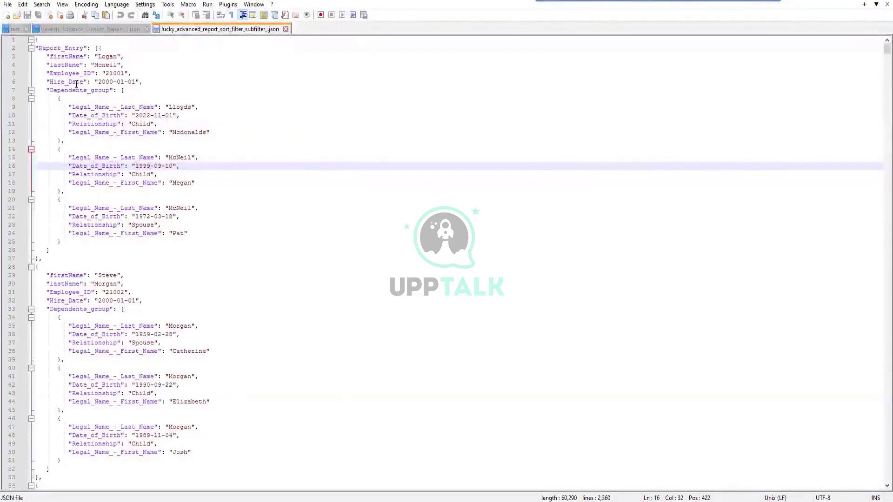
# - Scroll through lucky_advanced_report_sort_filter_subfilter.json in Notepad++, then return to the Workday URLs page
pyautogui.scroll(-1, 77, 84)
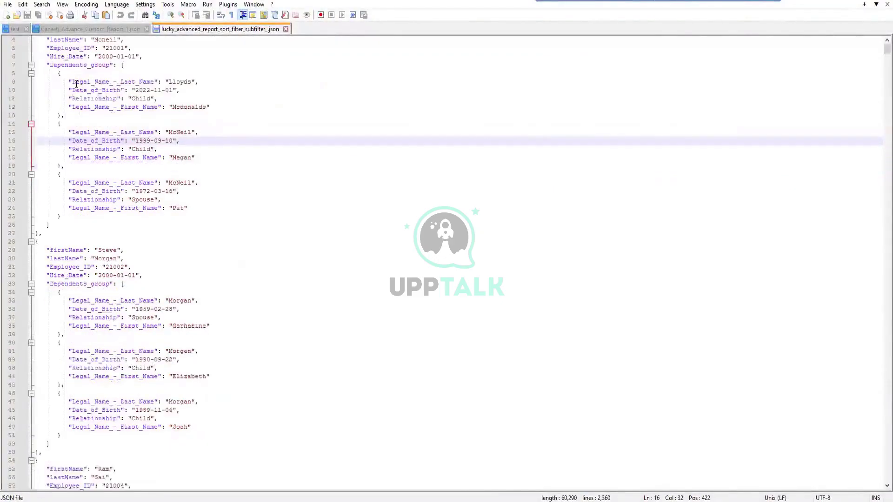
pyautogui.scroll(1, 76, 84)
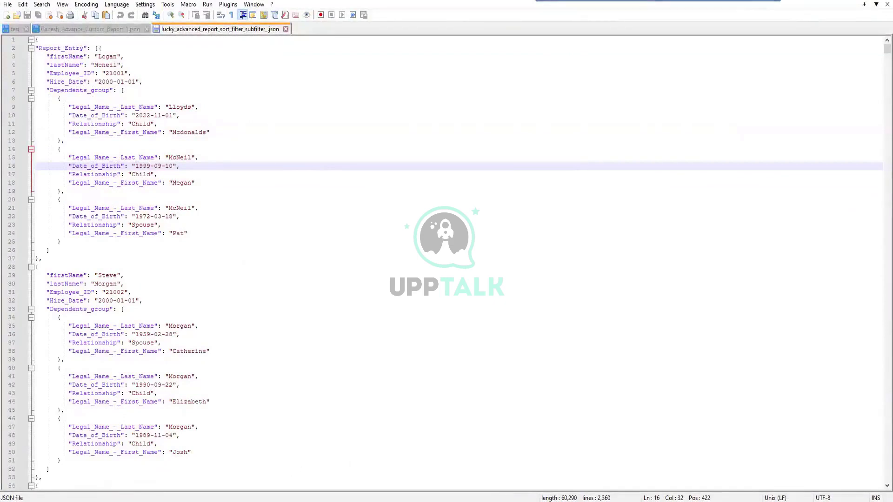
pyautogui.moveTo(263, 495)
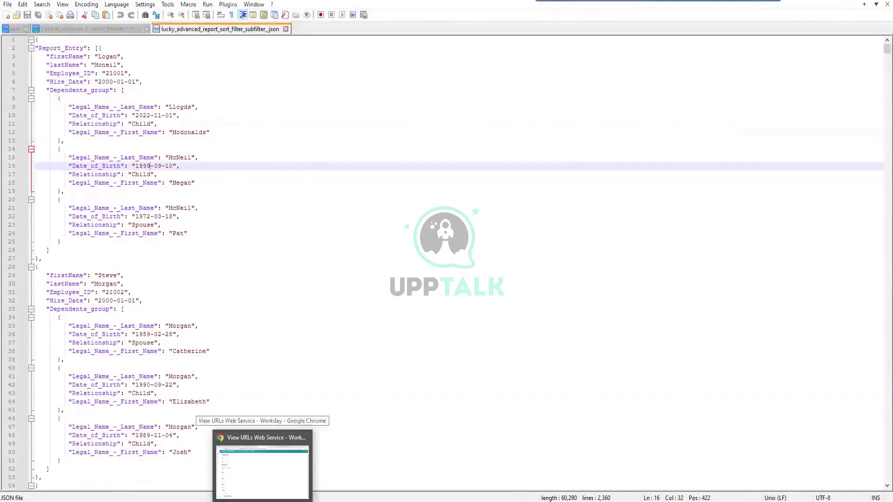
pyautogui.click(263, 460)
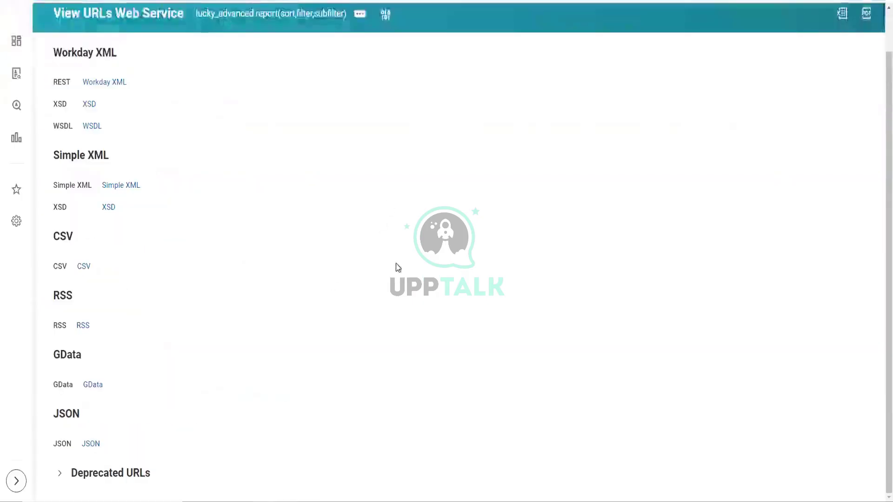
# - Look over the report's Web Service, Reporting and Layout related-action submenus
pyautogui.scroll(1, 398, 270)
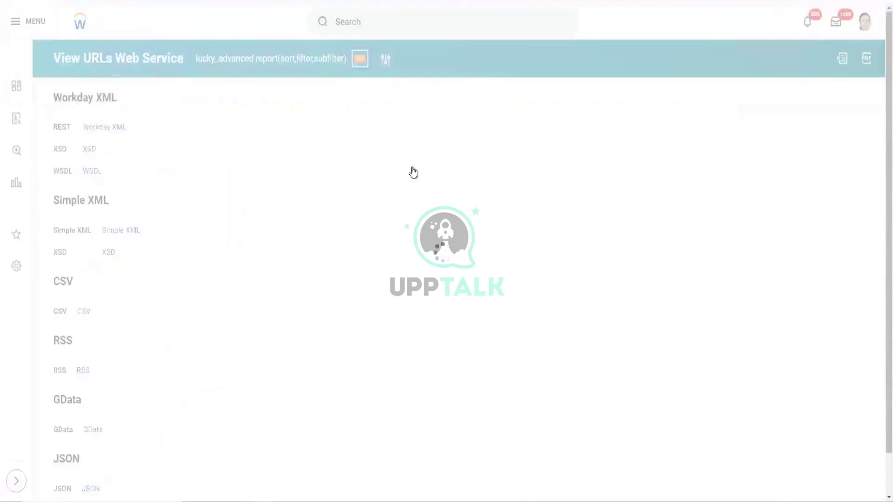
pyautogui.click(360, 59)
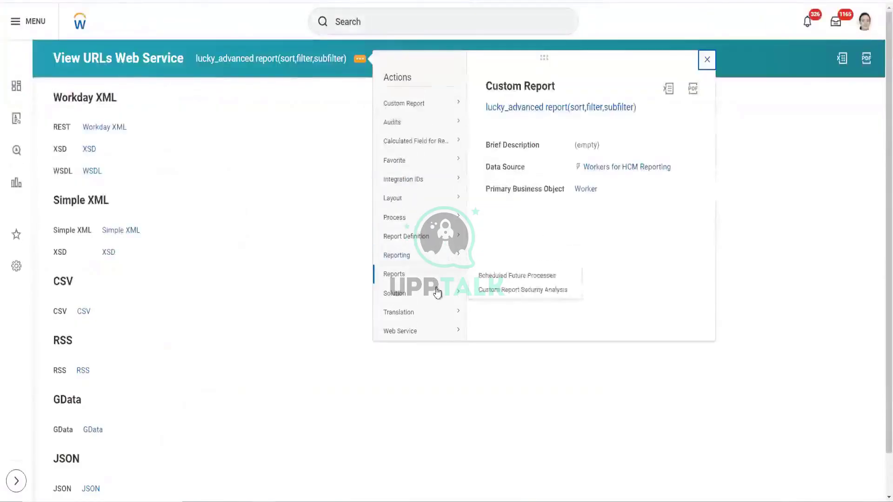
pyautogui.moveTo(452, 334)
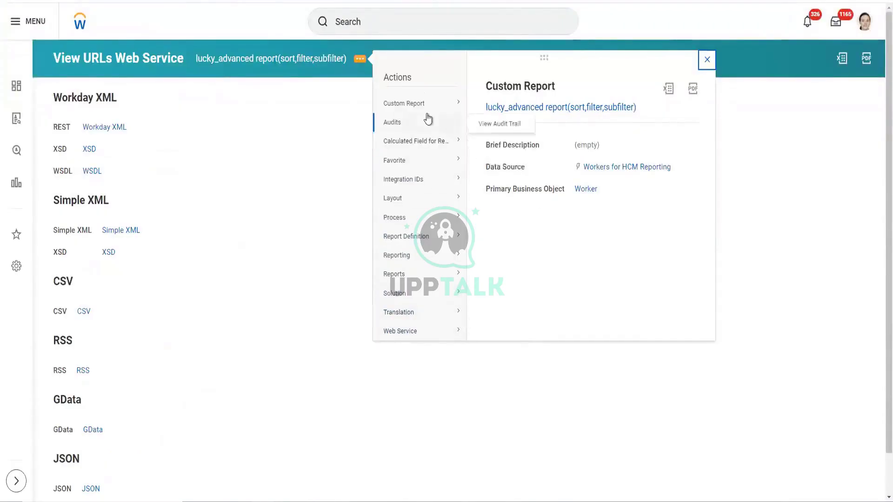
pyautogui.moveTo(423, 259)
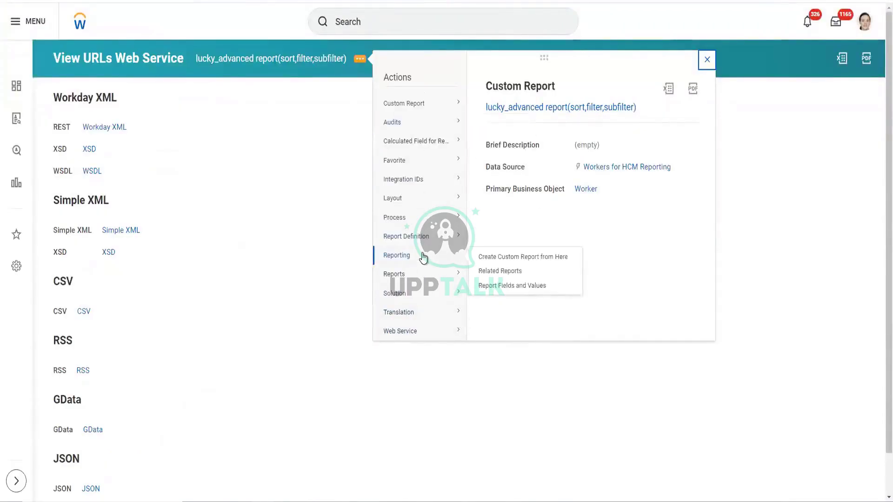
pyautogui.moveTo(425, 209)
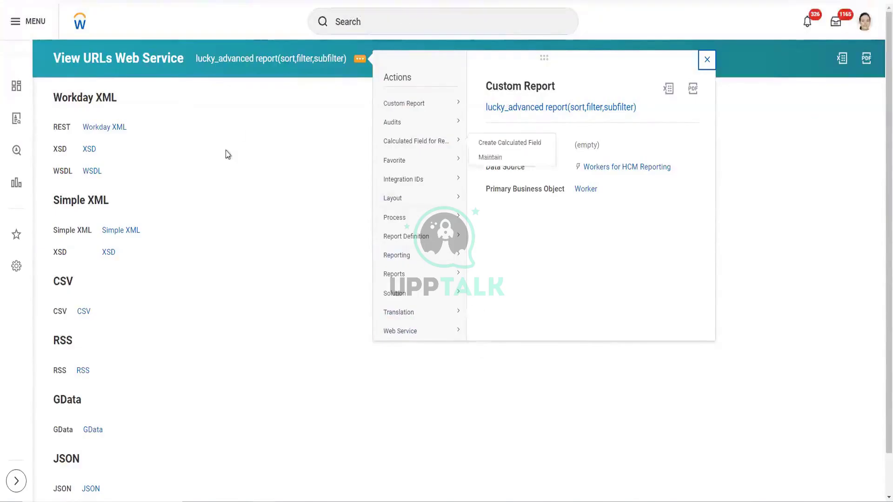
pyautogui.scroll(-1, 225, 150)
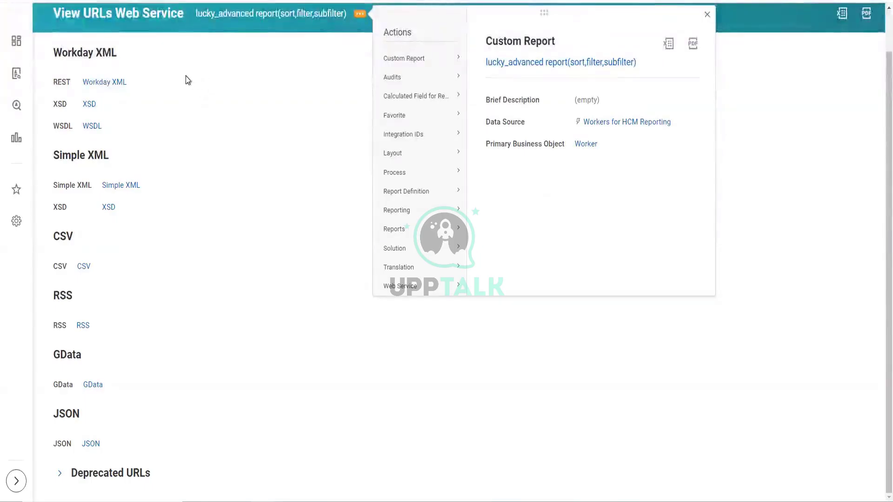
pyautogui.moveTo(163, 82)
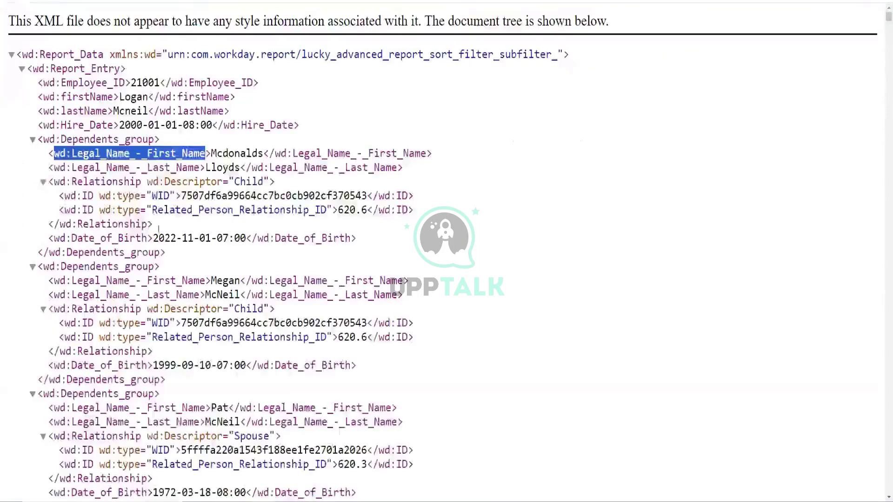
# - Select the XML tree from the root through the first Report_Entry's dependents group
pyautogui.click(184, 258)
pyautogui.moveTo(183, 258); pyautogui.dragTo(25, 51)
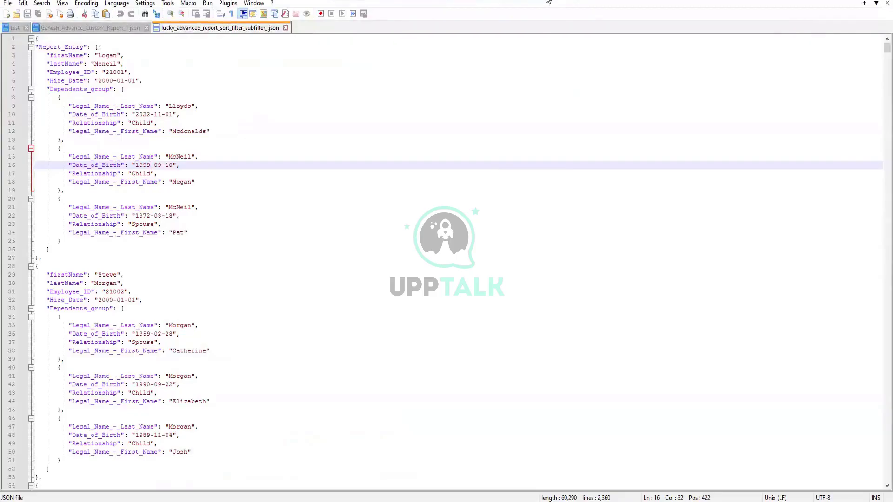
# - Scroll through the JSON output in Notepad++ to compare it
pyautogui.scroll(-5, 279, 214)
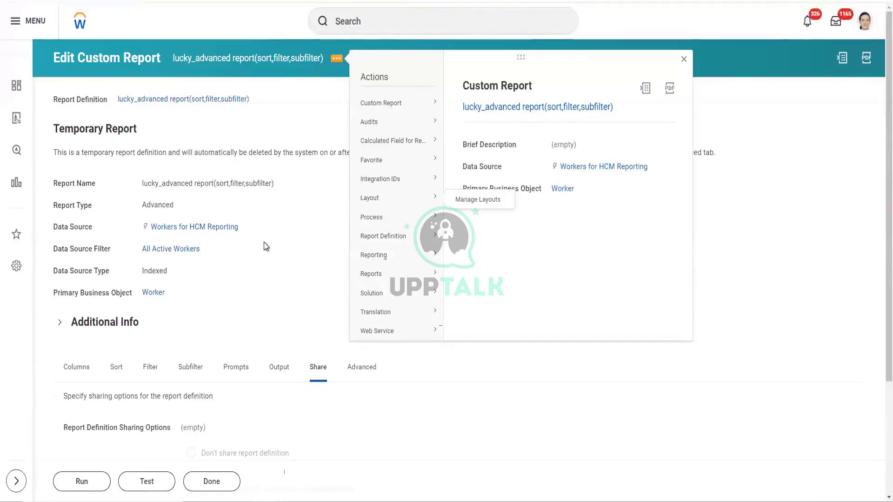
# - Scroll down and back up the Edit Custom Report page for 'lucky_advanced report(sort,filter,subfilter)'
pyautogui.scroll(-1, 261, 254)
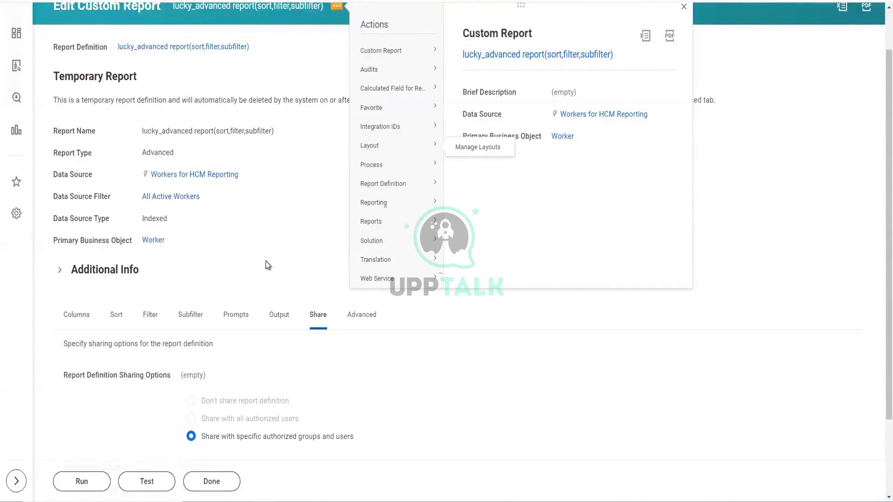
pyautogui.scroll(1, 266, 265)
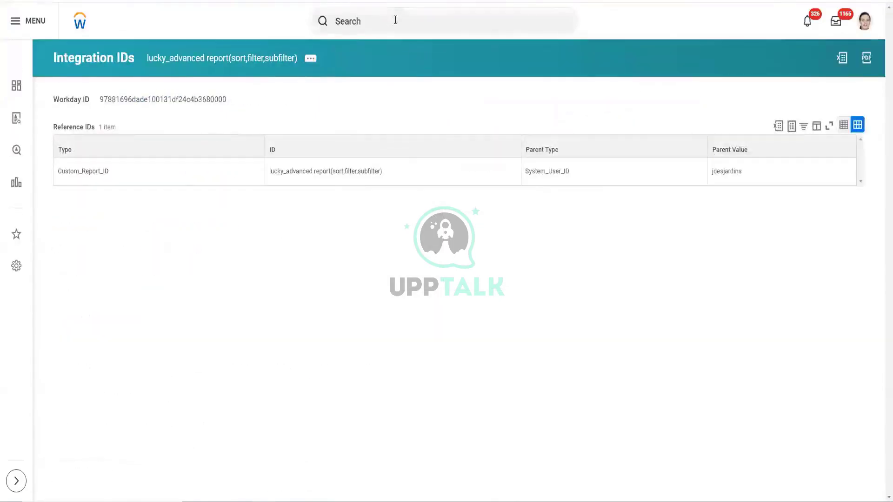
# - Search 'cre cus rep' and start the Create Custom Report task
pyautogui.click(395, 20)
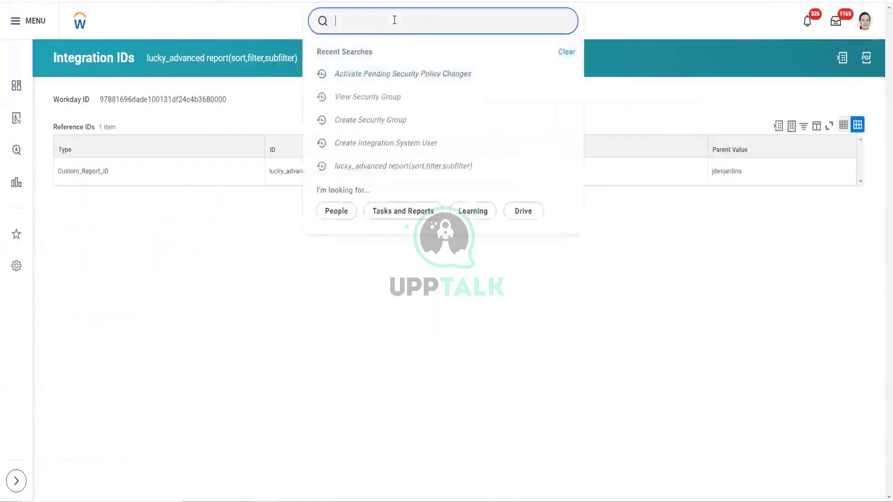
pyautogui.write('cre')
pyautogui.write('cus rep')
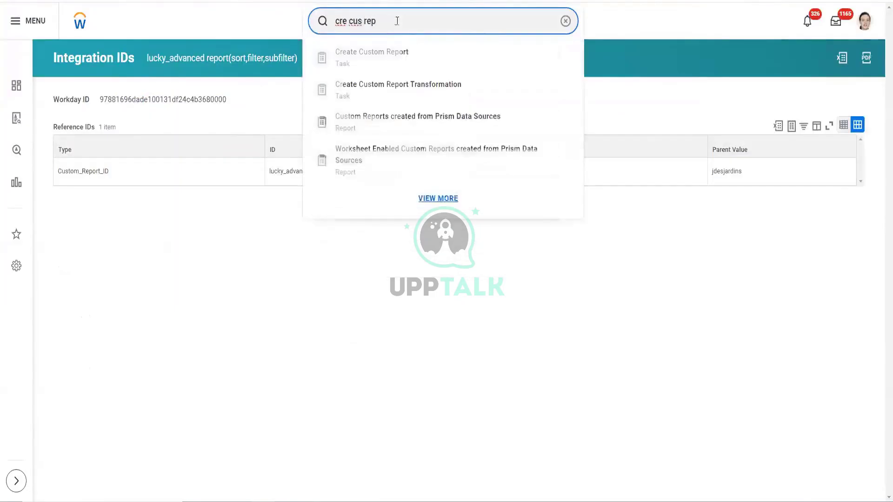
pyautogui.click(416, 66)
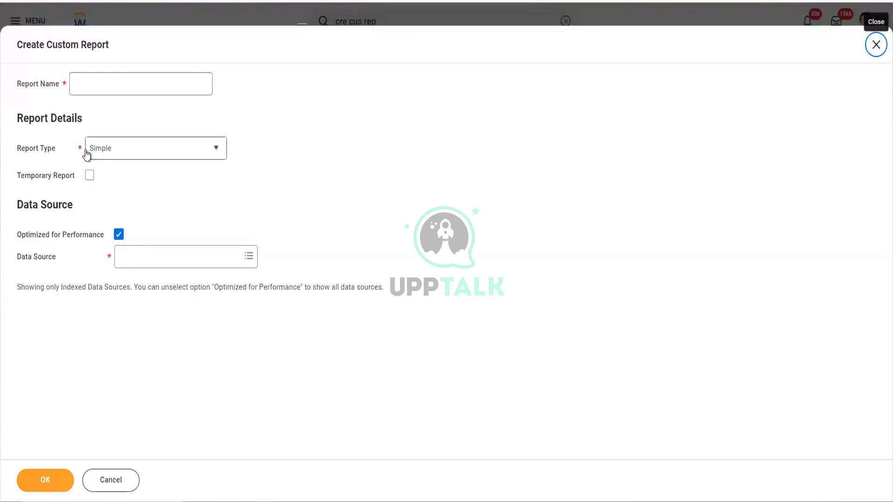
# - Open the Report Type dropdown to view the available report types
pyautogui.click(217, 150)
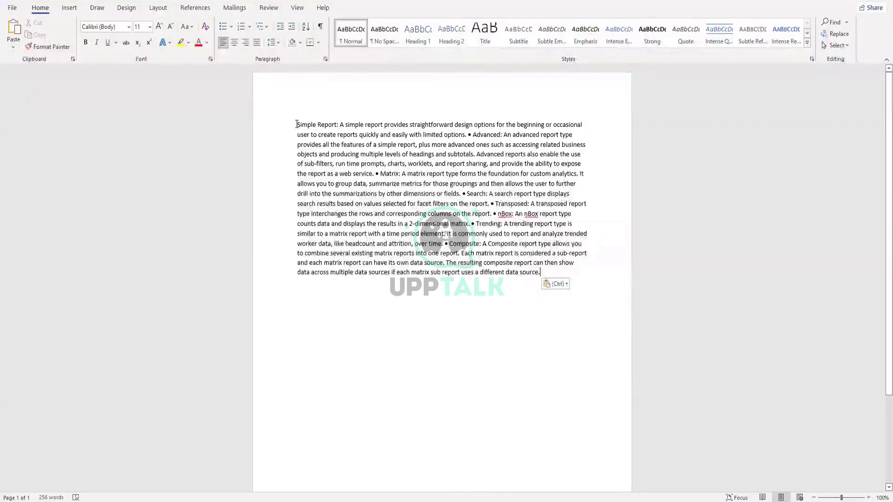
# - Split the Advanced, Matrix, Search and Transposed entries into their own paragraphs
pyautogui.click(469, 134)
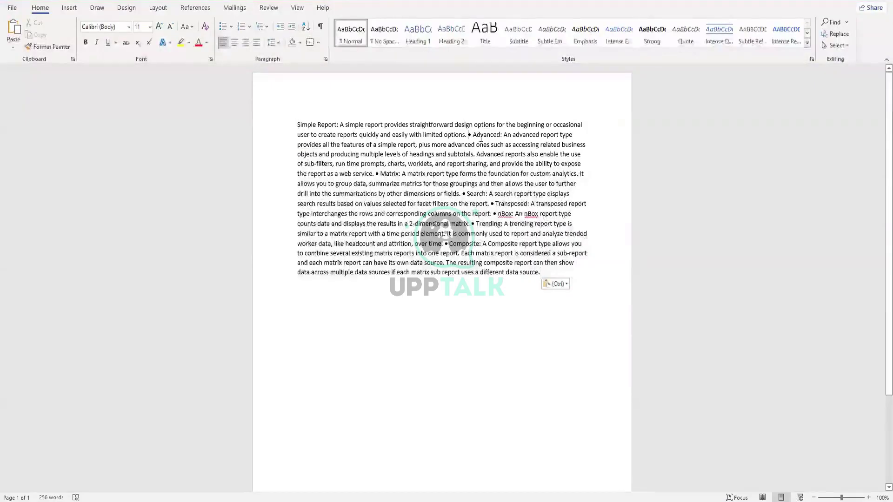
pyautogui.press('Return')
pyautogui.press('Return')
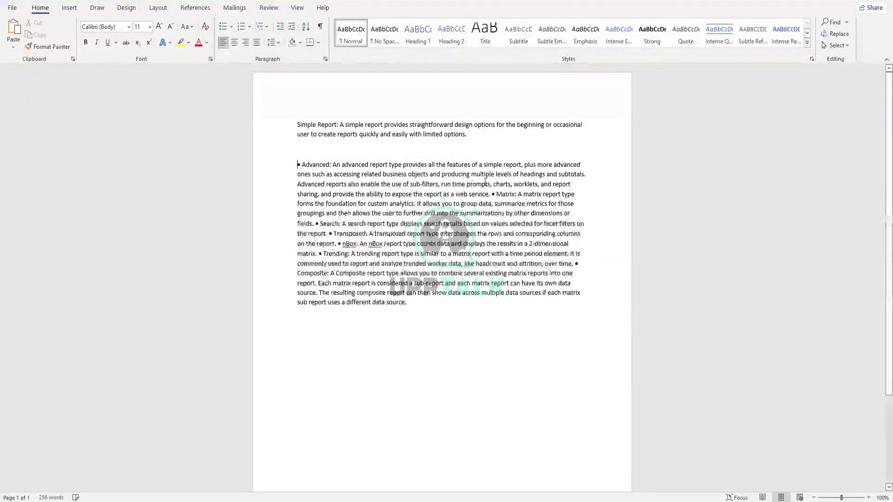
pyautogui.click(492, 194)
pyautogui.press('Return')
pyautogui.press('Return')
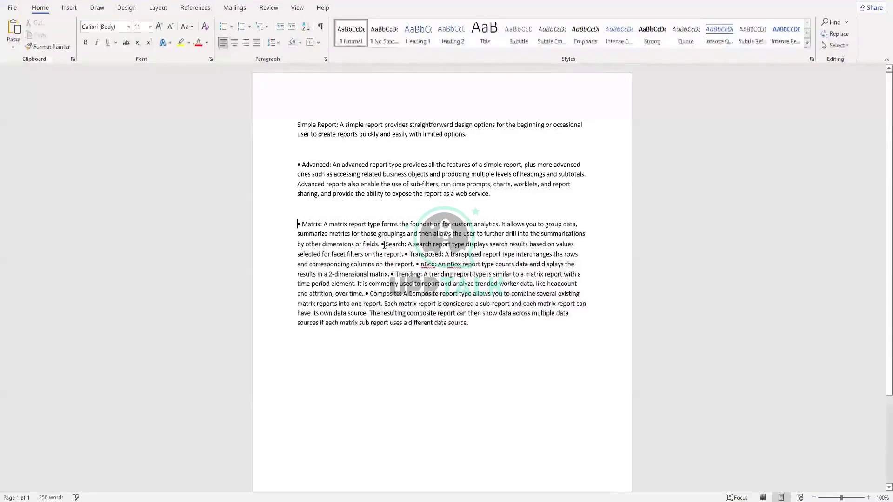
pyautogui.click(382, 244)
pyautogui.press('Return')
pyautogui.press('Return')
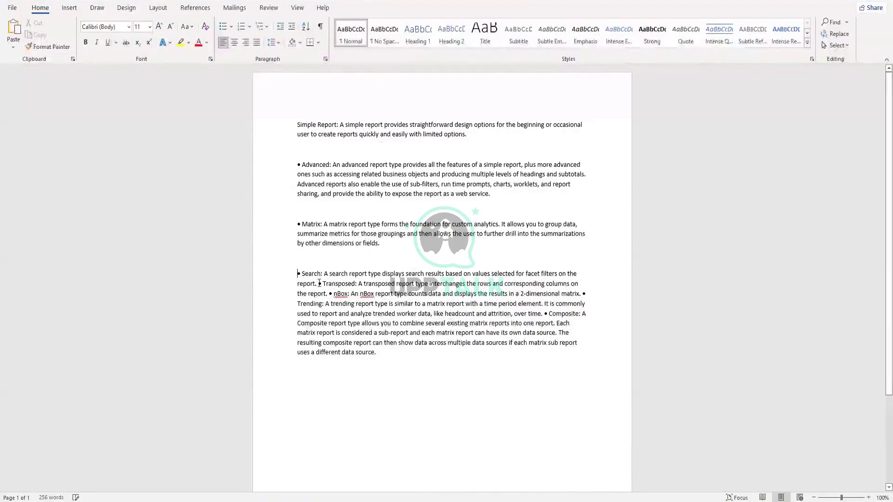
pyautogui.press('Return')
pyautogui.press('Return')
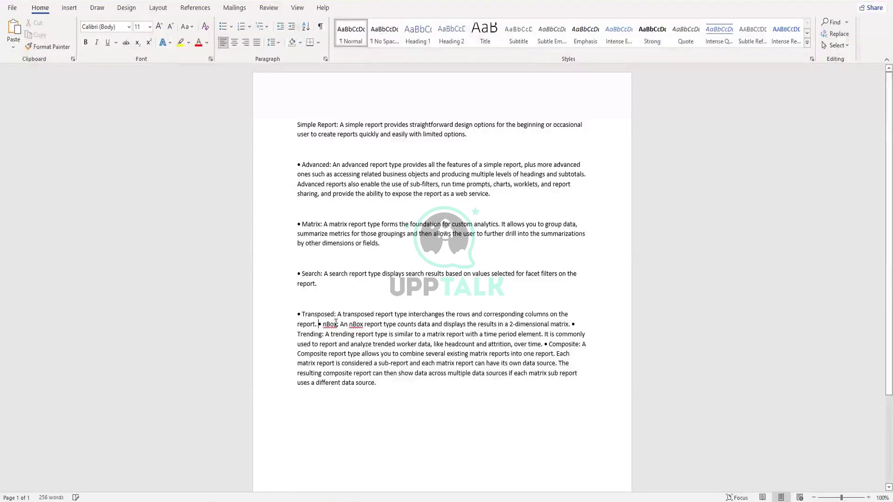
# - Split the nBox, Trending and Composite entries into their own paragraphs
pyautogui.click(319, 324)
pyautogui.press('Return')
pyautogui.press('Return')
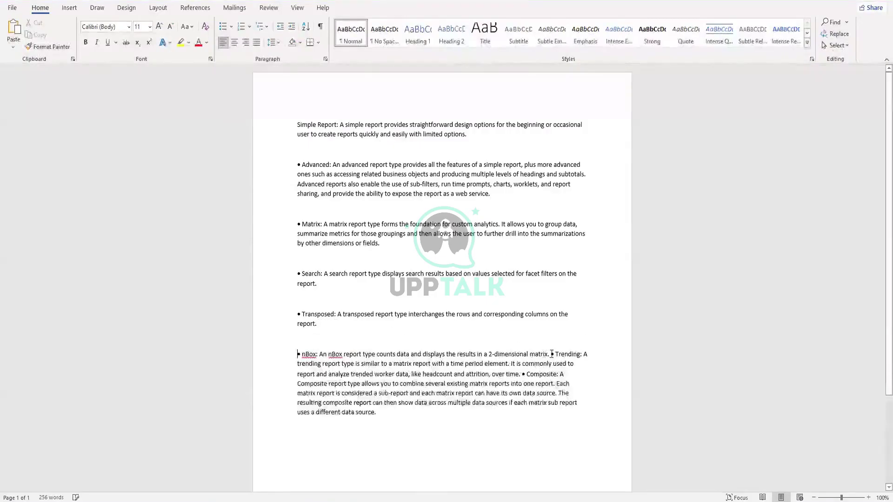
pyautogui.click(553, 353)
pyautogui.press('Return')
pyautogui.press('Return')
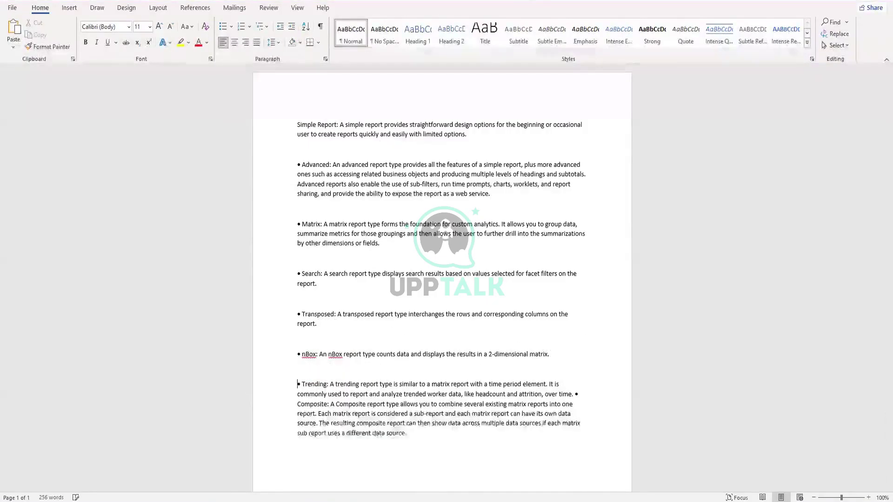
pyautogui.click(575, 394)
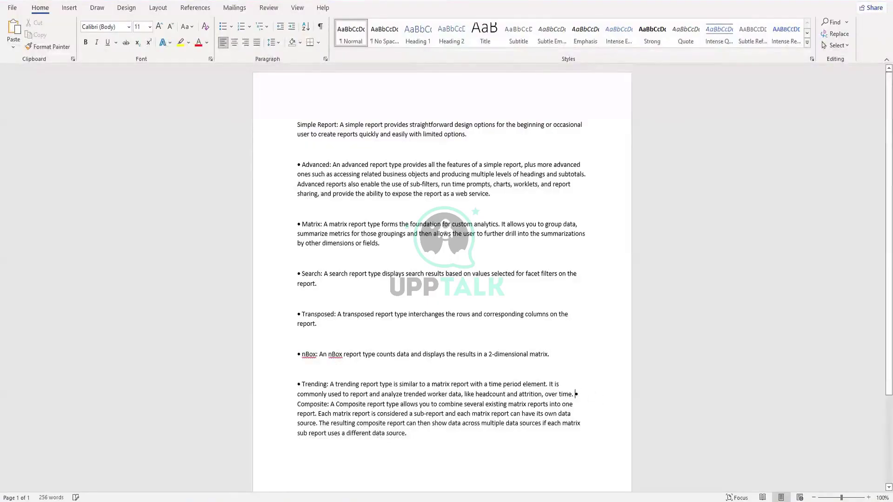
pyautogui.press('Return')
pyautogui.press('Return')
# - Copy a bullet character and paste it in front of Simple Report
pyautogui.scroll(-1, 453, 267)
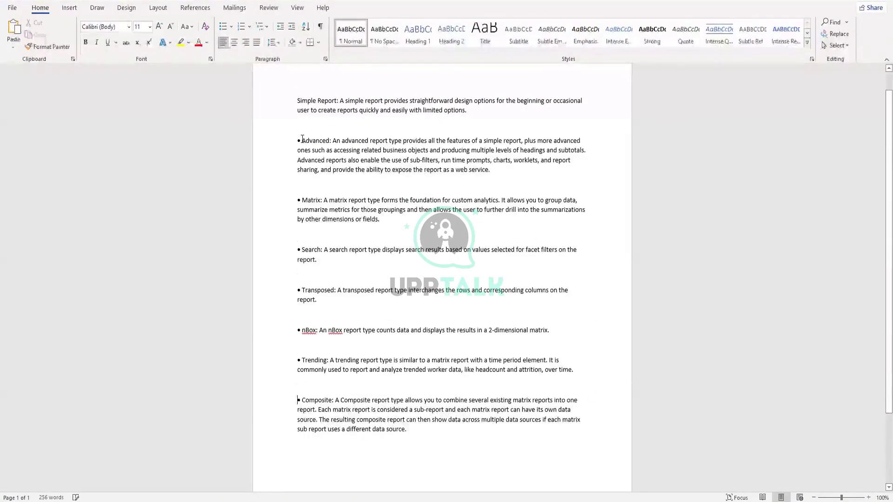
pyautogui.moveTo(302, 139); pyautogui.dragTo(298, 140)
pyautogui.hotkey('ctrl', 'c')
pyautogui.click(298, 101)
pyautogui.hotkey('ctrl', 'v')
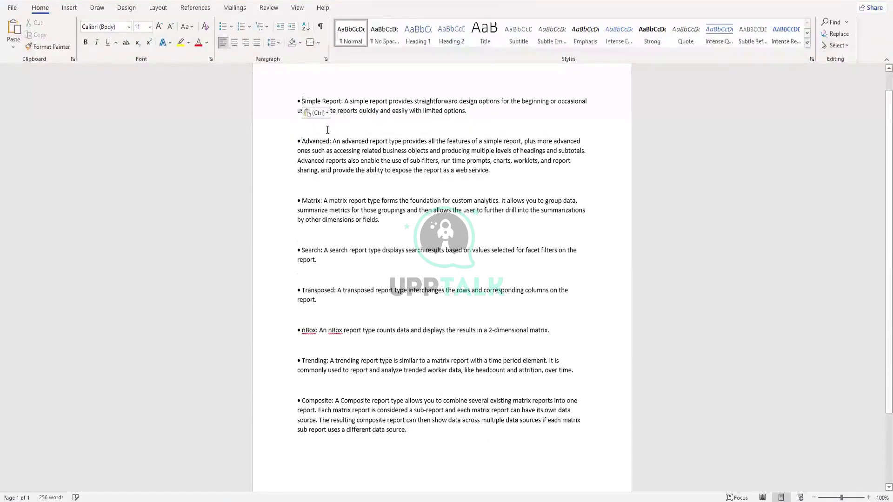
pyautogui.scroll(1, 403, 186)
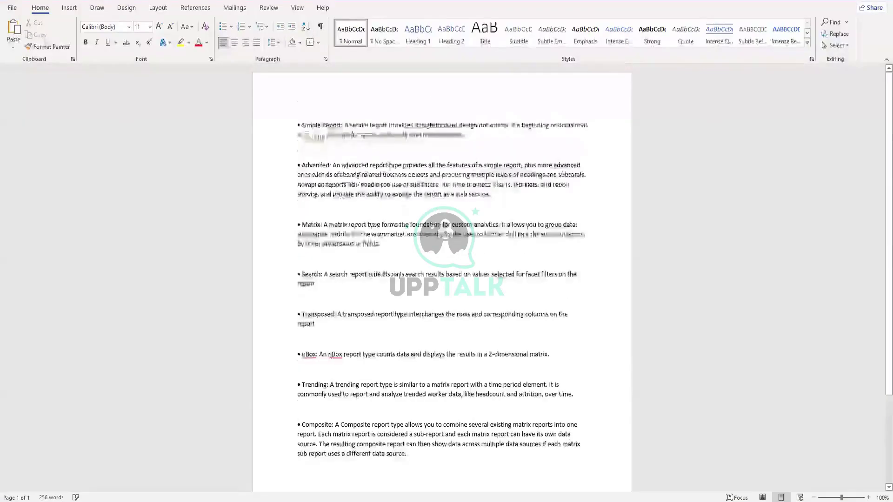
pyautogui.click(470, 453)
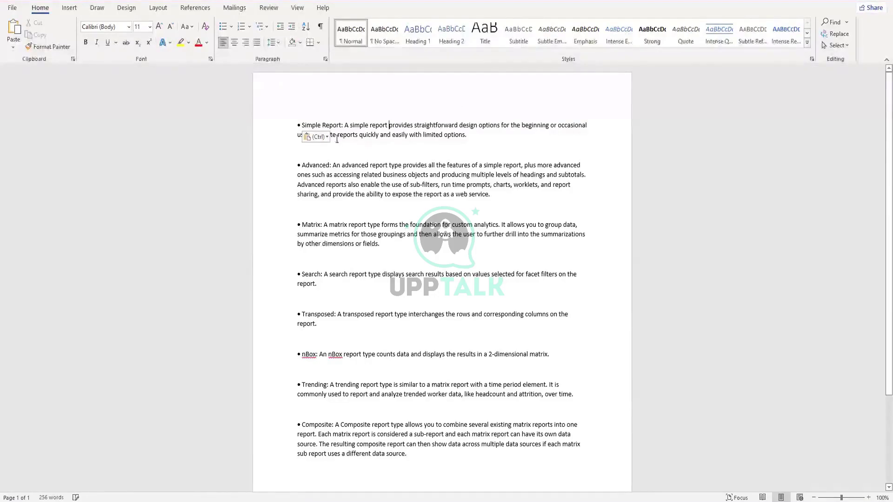
pyautogui.click(321, 137)
pyautogui.click(437, 150)
pyautogui.press('Escape')
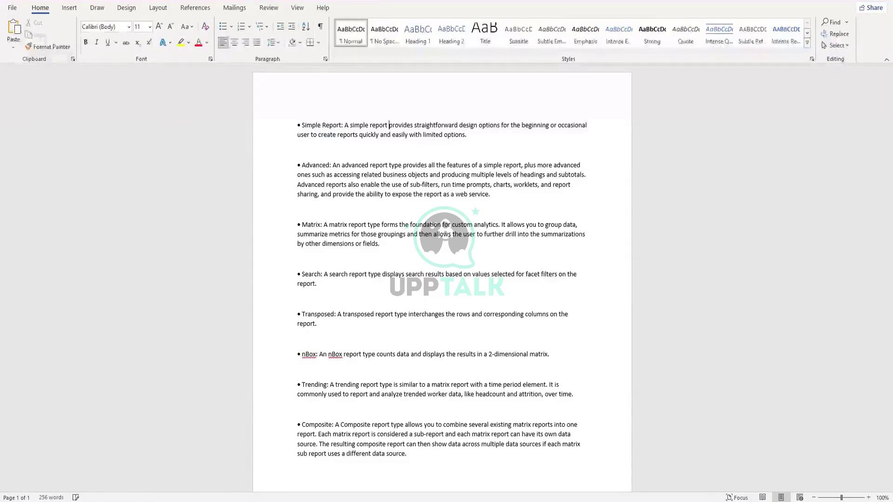
pyautogui.moveTo(411, 454); pyautogui.dragTo(298, 120)
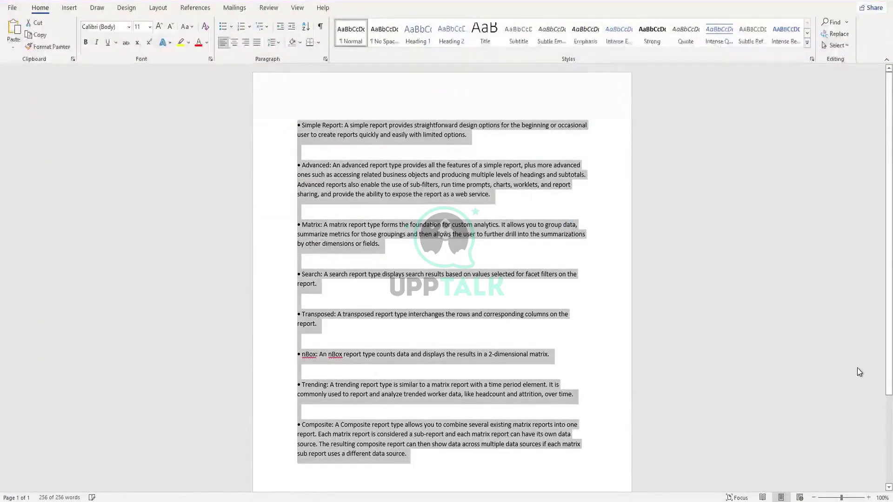
pyautogui.click(335, 284)
pyautogui.moveTo(318, 284); pyautogui.dragTo(287, 131)
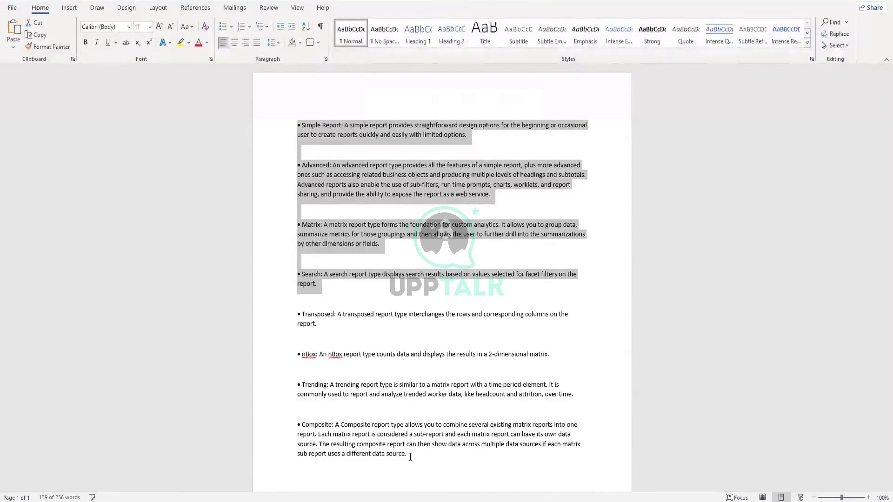
pyautogui.click(298, 314)
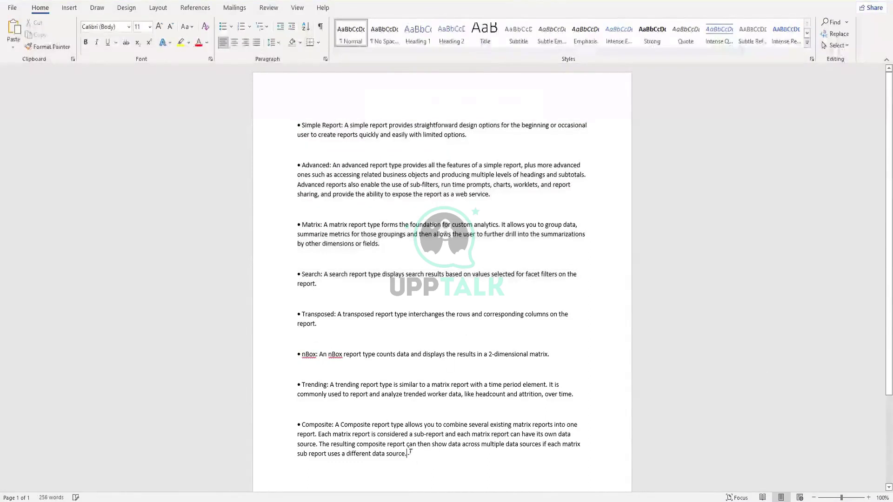
pyautogui.moveTo(408, 456); pyautogui.dragTo(297, 314)
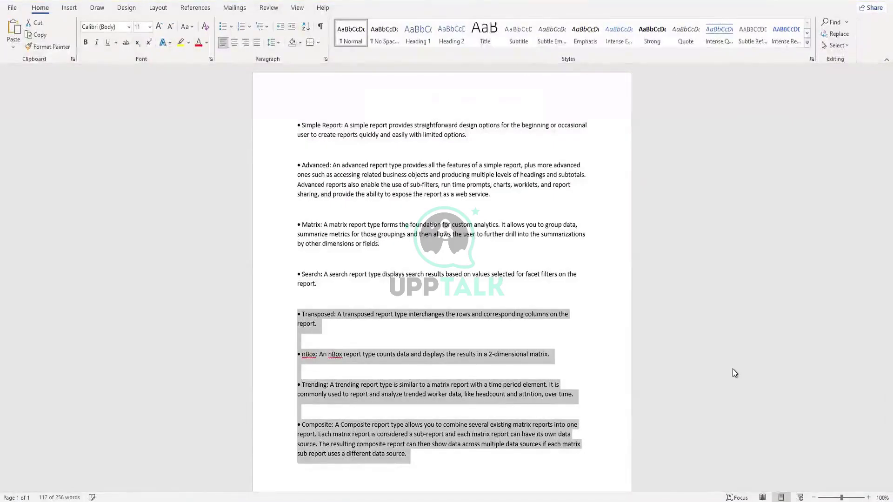
pyautogui.click(536, 165)
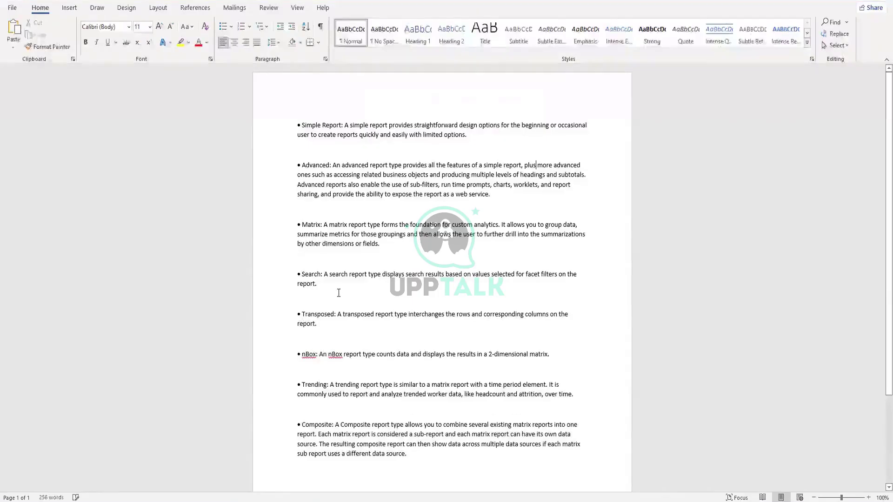
pyautogui.moveTo(302, 125); pyautogui.dragTo(343, 125)
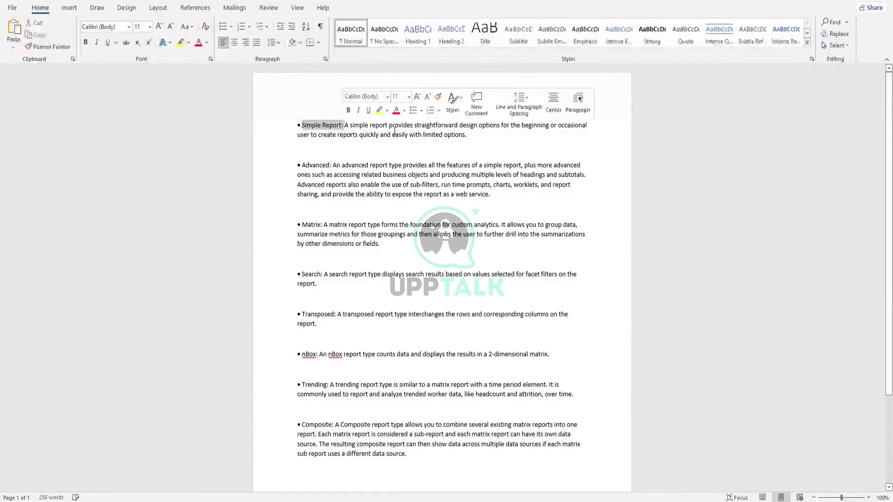
pyautogui.click(303, 164)
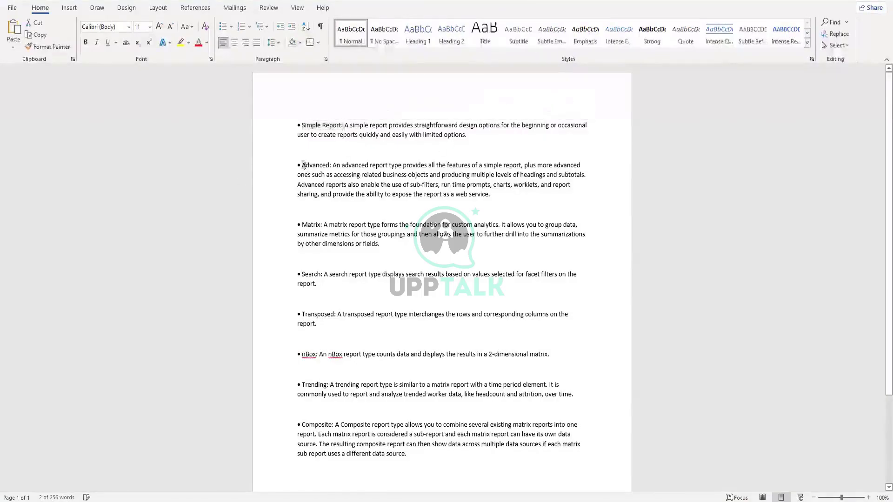
pyautogui.moveTo(303, 165); pyautogui.dragTo(335, 166)
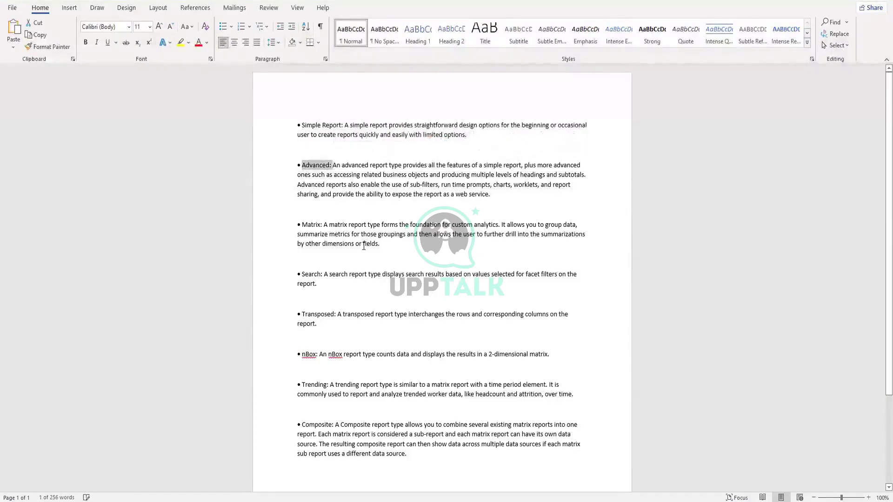
pyautogui.moveTo(301, 224); pyautogui.dragTo(317, 225)
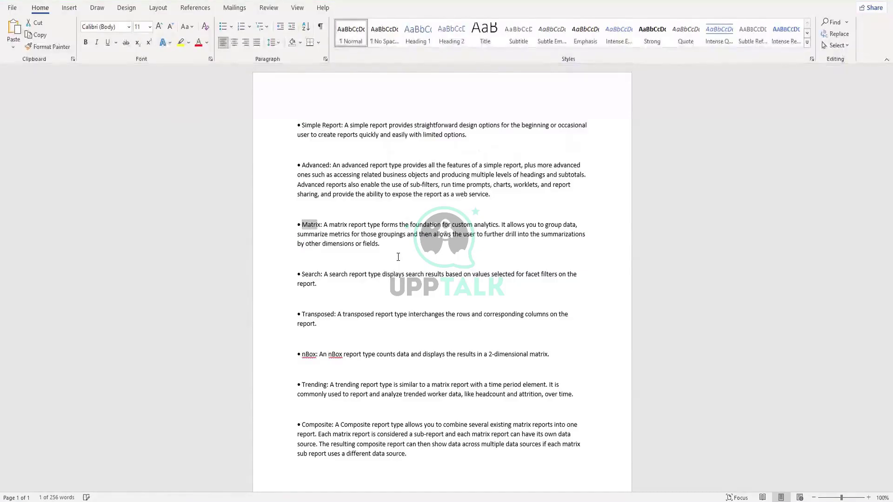
pyautogui.moveTo(324, 225); pyautogui.dragTo(472, 230)
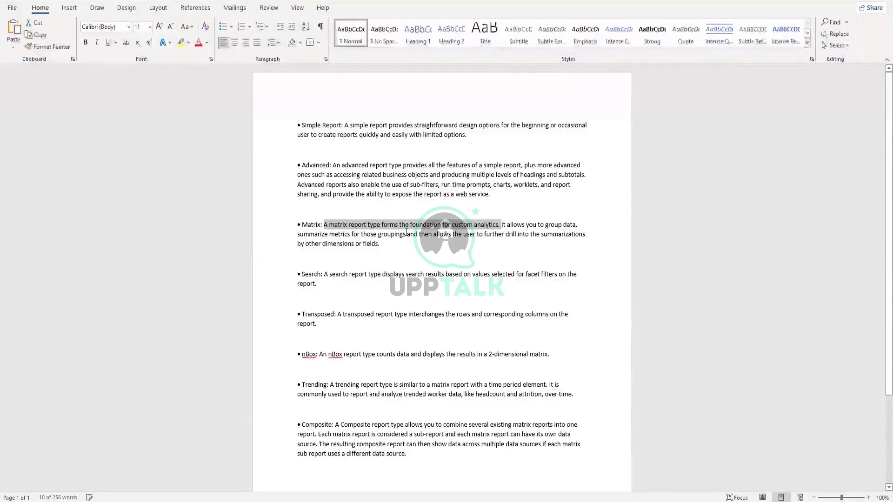
pyautogui.click(523, 234)
pyautogui.moveTo(501, 224); pyautogui.dragTo(575, 225)
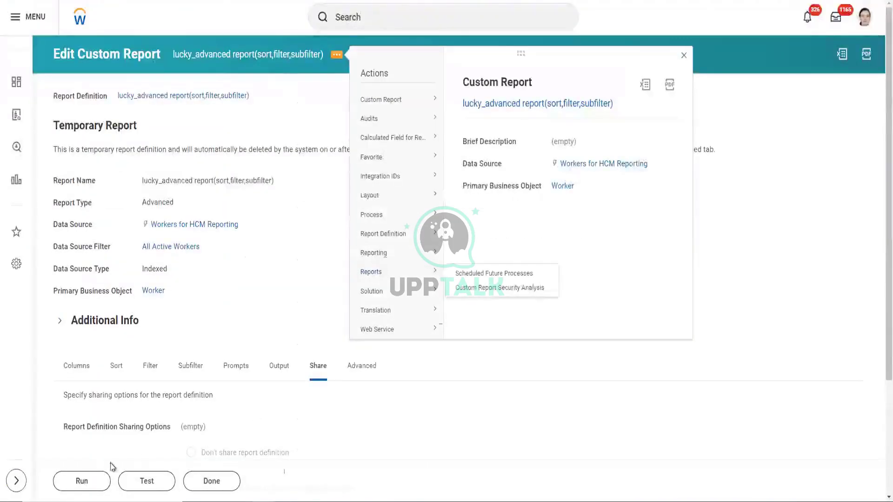
# - Run the lucky_advanced report without prompts, inspect employee 21001's dependent rows, and refresh
pyautogui.click(95, 483)
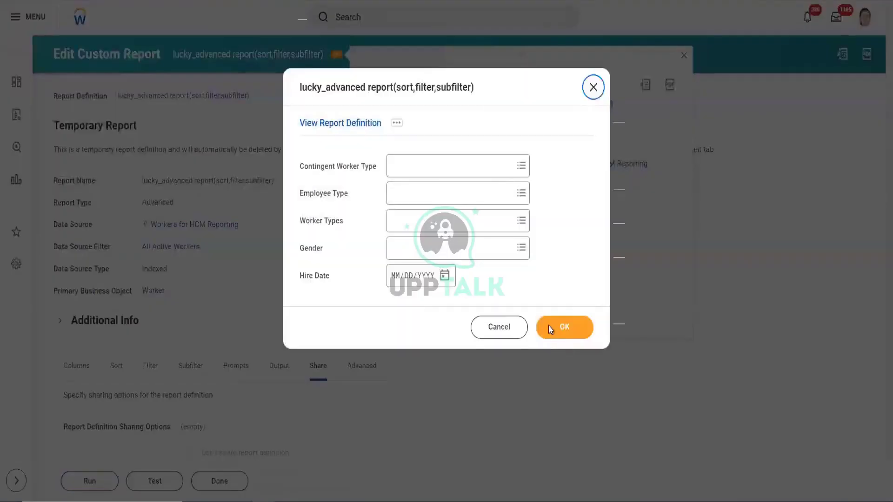
pyautogui.click(548, 325)
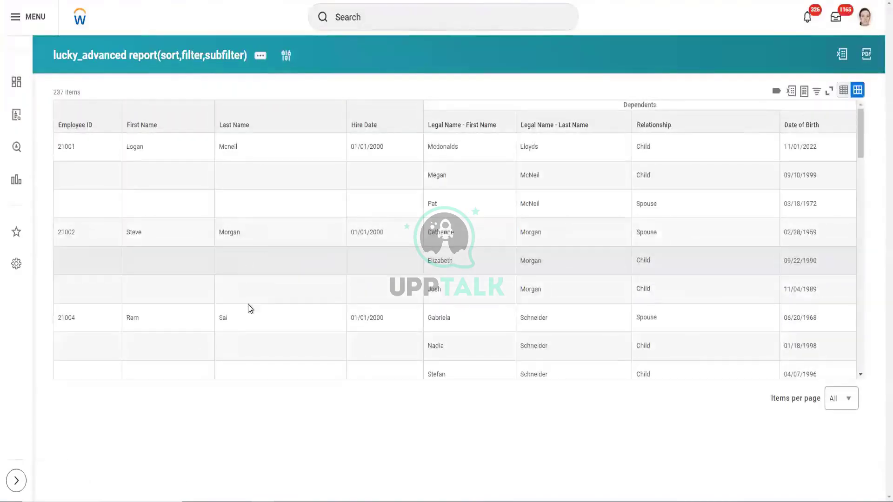
pyautogui.moveTo(65, 149); pyautogui.dragTo(372, 179)
pyautogui.click(427, 214)
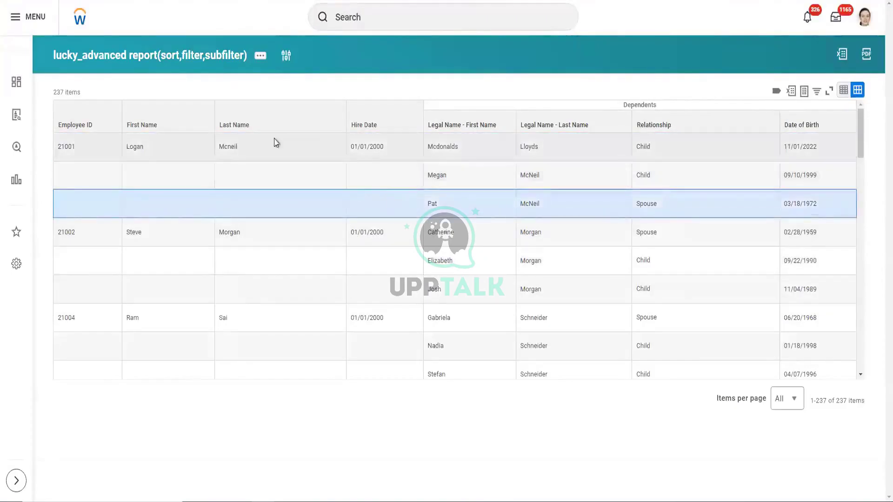
pyautogui.click(231, 145)
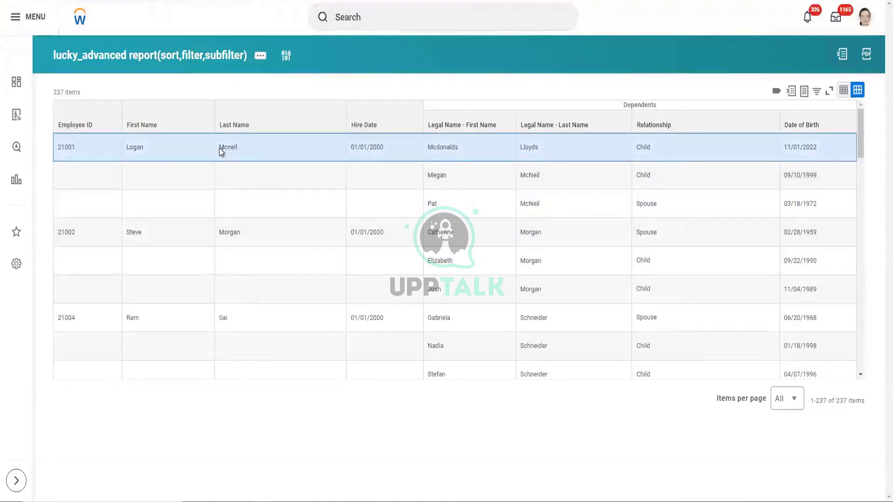
pyautogui.moveTo(218, 147); pyautogui.dragTo(238, 147)
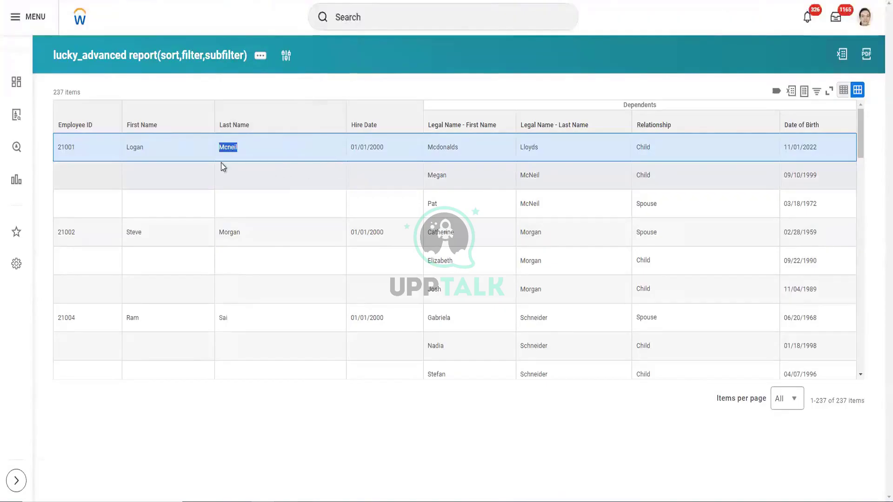
pyautogui.press('F5')
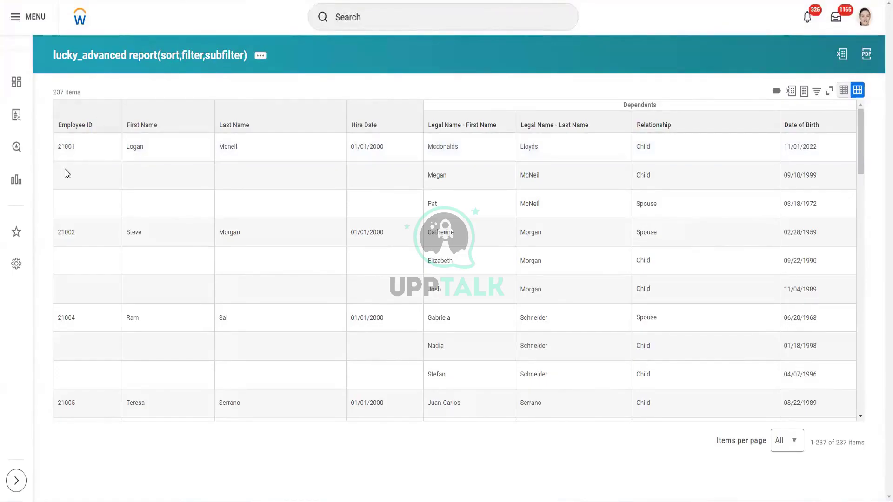
# - Highlight employee ID 21001 in the report output, then bring up the Word Report Types diagram
pyautogui.moveTo(56, 150); pyautogui.dragTo(77, 153)
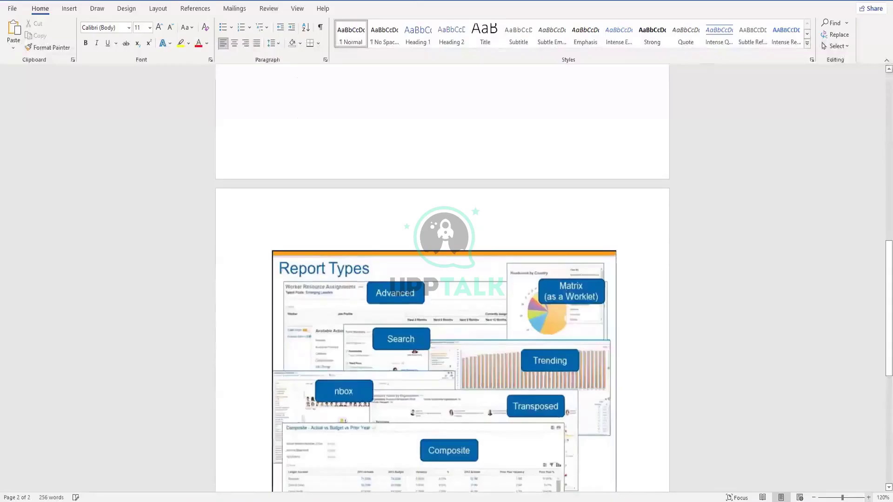
pyautogui.scroll(5, 444, 326)
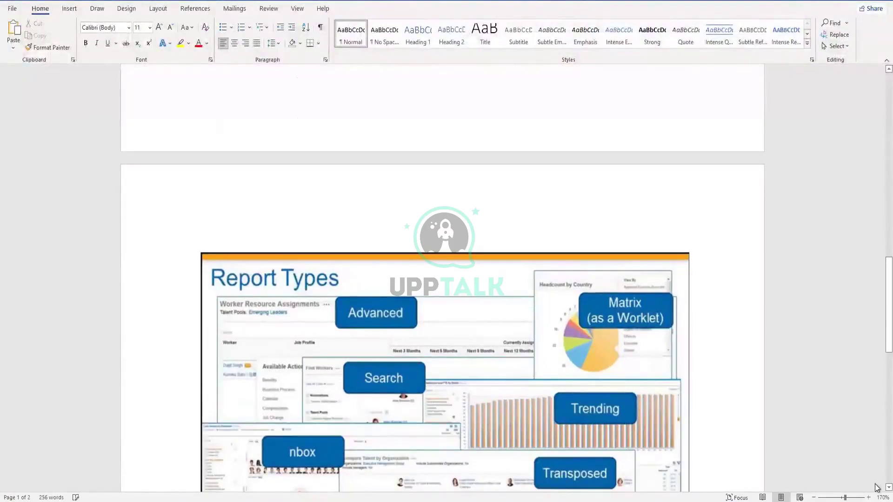
# - Scroll the Word notes down until the Composite panel and footer of the diagram show
pyautogui.scroll(-2, 877, 481)
pyautogui.scroll(-4, 877, 487)
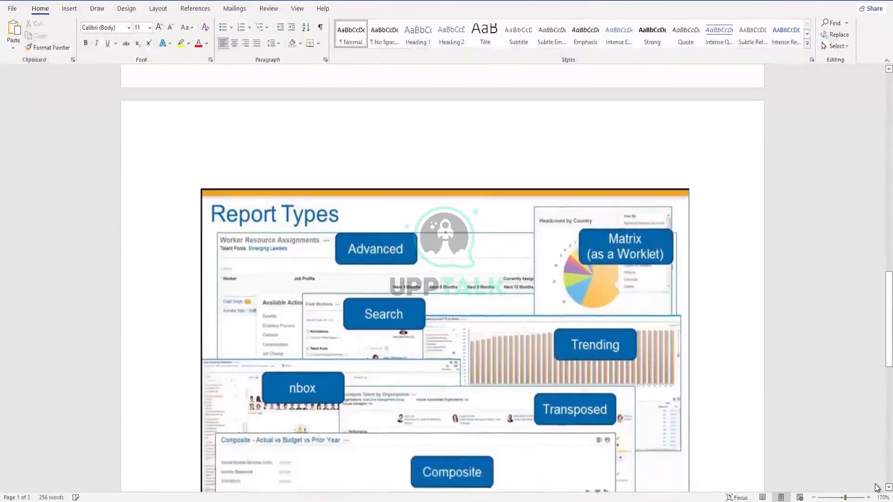
pyautogui.scroll(-3, 877, 488)
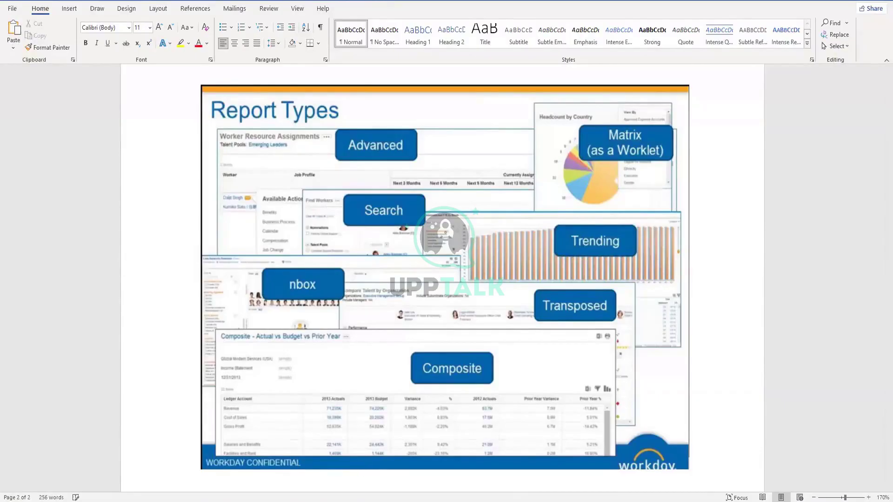
# - Return to Workday and open the Find Workers report by searching 'fin work'
pyautogui.moveTo(261, 500)
pyautogui.click(263, 472)
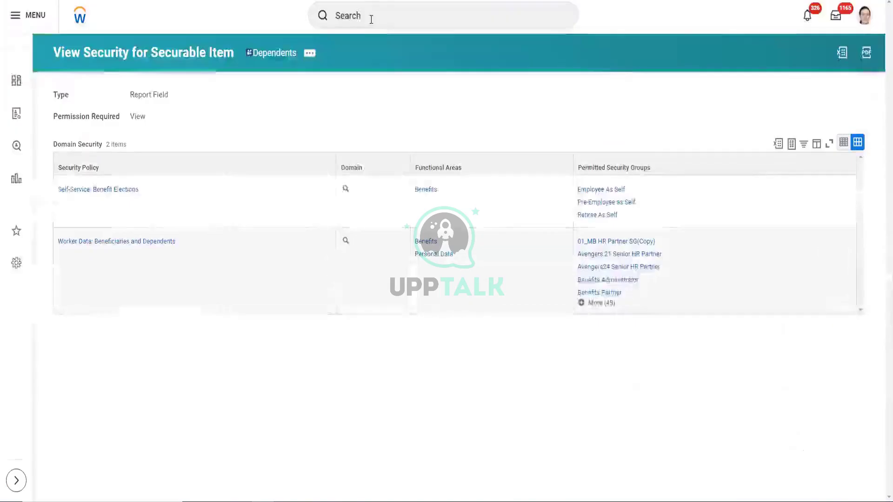
pyautogui.click(371, 19)
pyautogui.write('fin work')
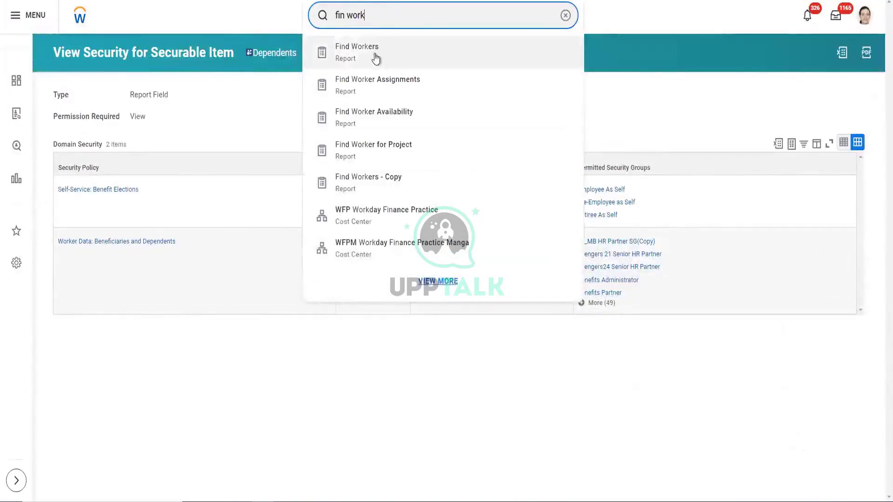
pyautogui.click(374, 57)
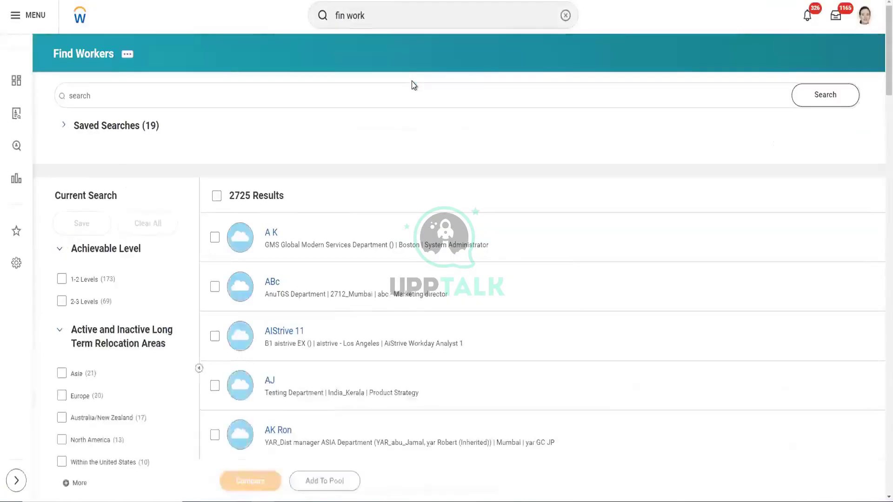
# - Scroll through the 2725 Find Workers results and their filter facets
pyautogui.scroll(-1, 181, 224)
pyautogui.scroll(1, 181, 225)
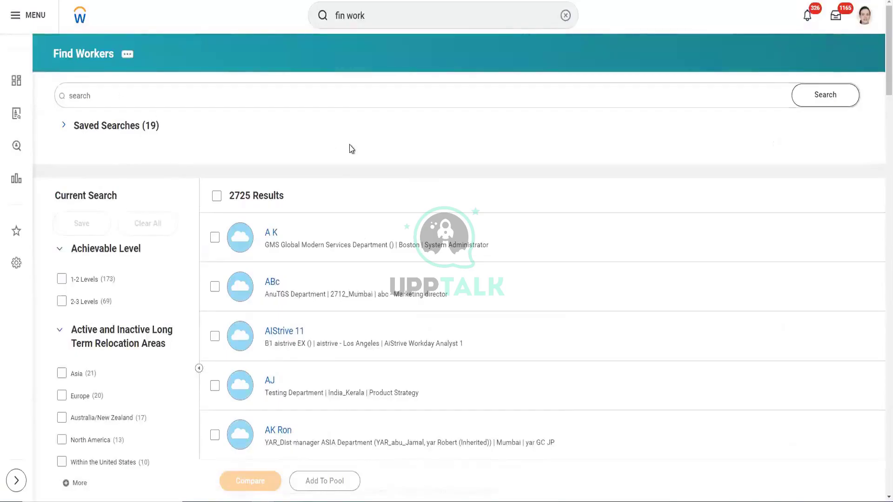
pyautogui.scroll(-2, 99, 287)
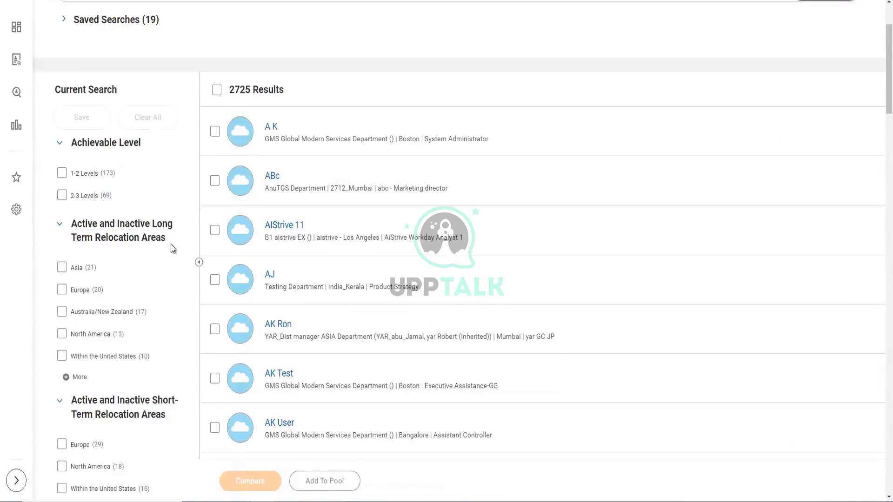
pyautogui.scroll(-1, 83, 233)
pyautogui.scroll(3, 84, 248)
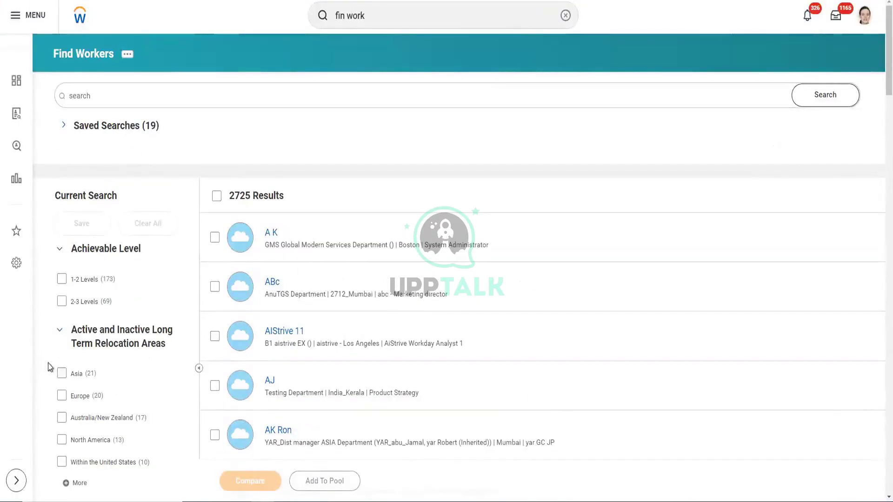
pyautogui.scroll(-1, 51, 366)
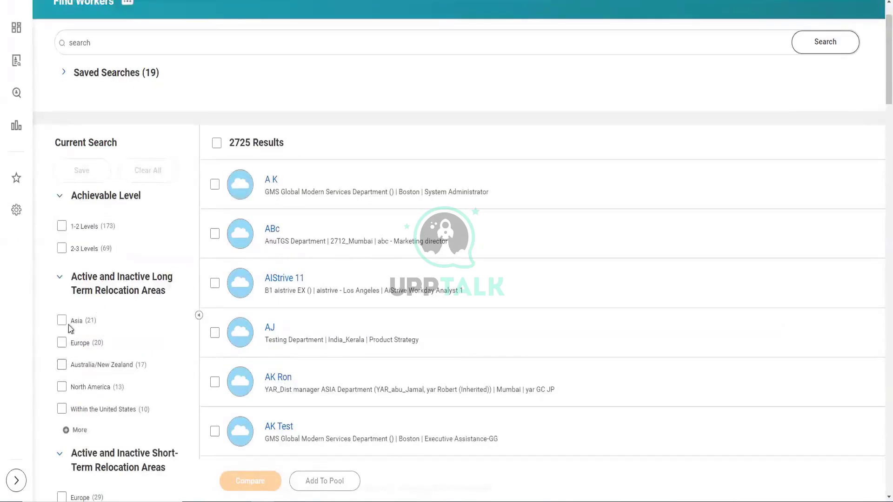
pyautogui.scroll(-2, 91, 354)
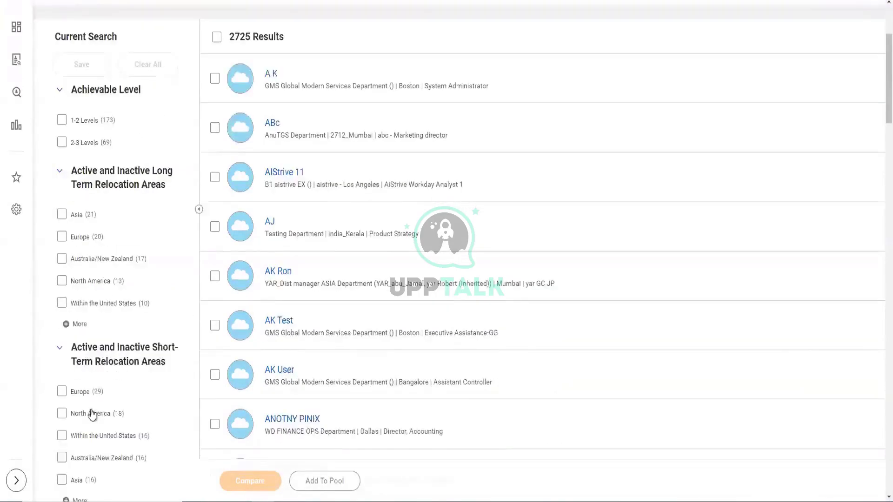
pyautogui.scroll(-3, 96, 404)
pyautogui.scroll(-4, 101, 392)
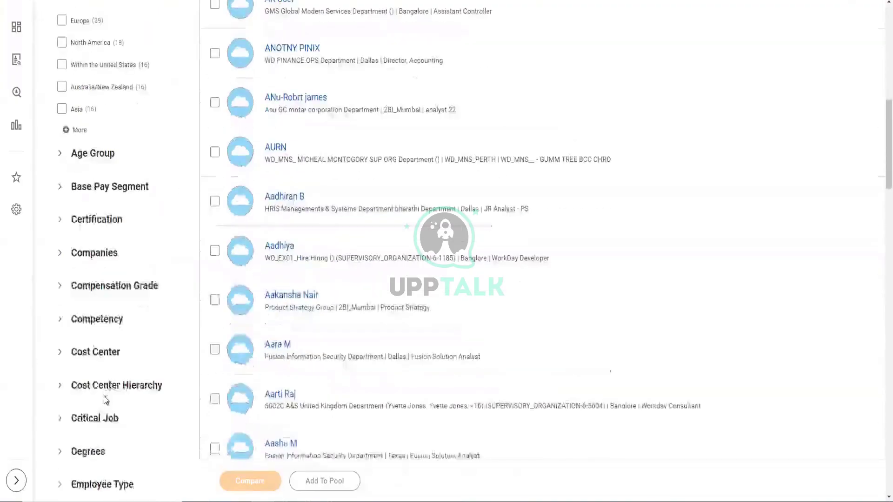
pyautogui.scroll(10, 83, 404)
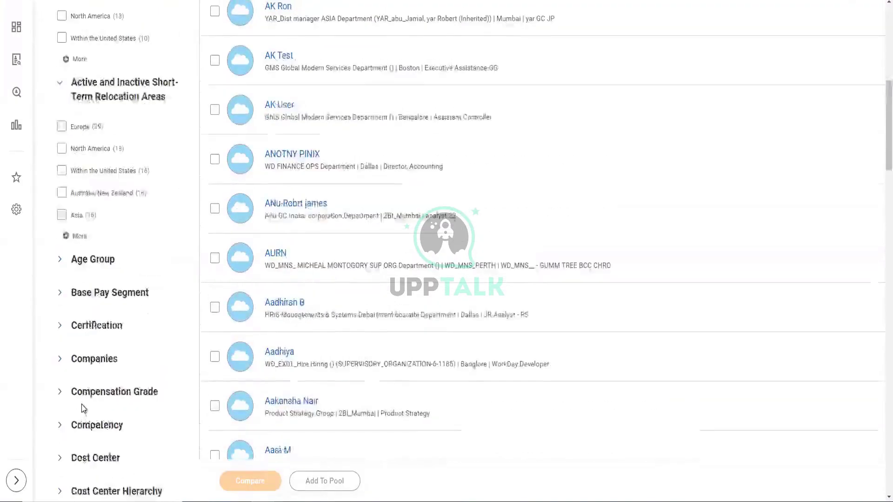
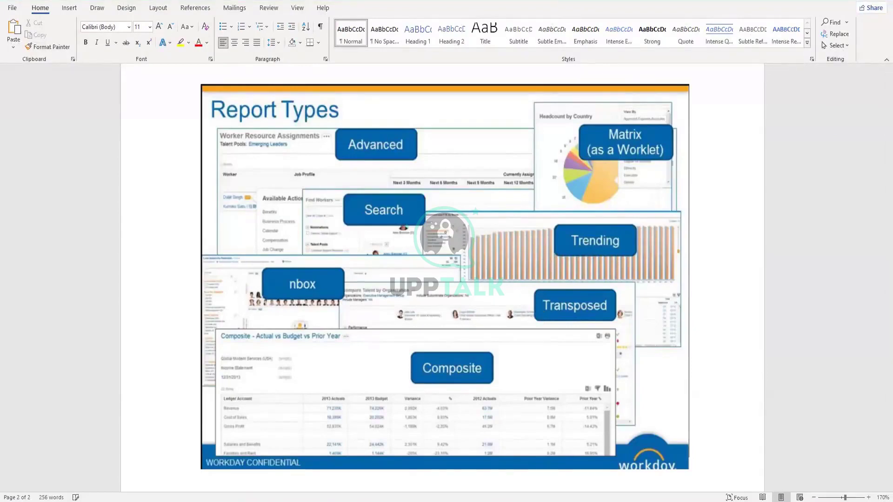
# - Scroll up the Word notes to the Search, Transposed, nBox, Trending and Composite definitions
pyautogui.scroll(10, 443, 256)
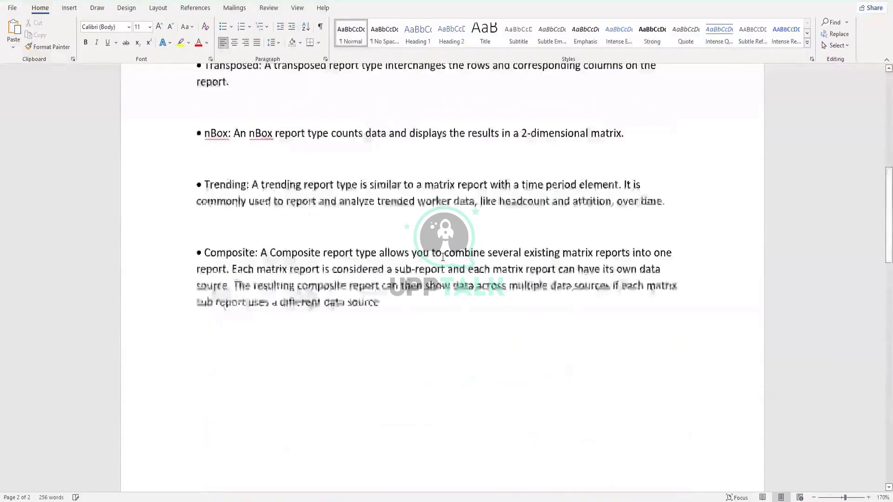
pyautogui.scroll(2, 442, 257)
pyautogui.scroll(1, 283, 188)
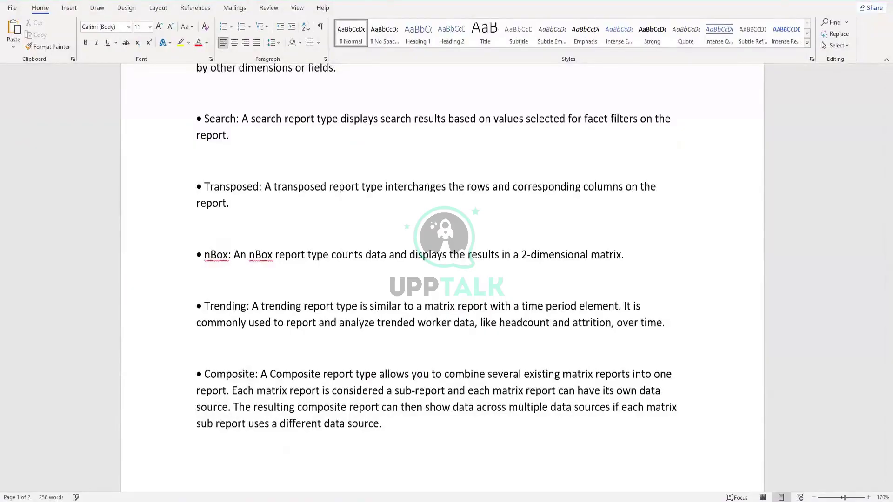
# - In the Report workbook, copy headings D1 through Gender from I6:M6 and paste them transposed at H19
pyautogui.moveTo(308, 501)
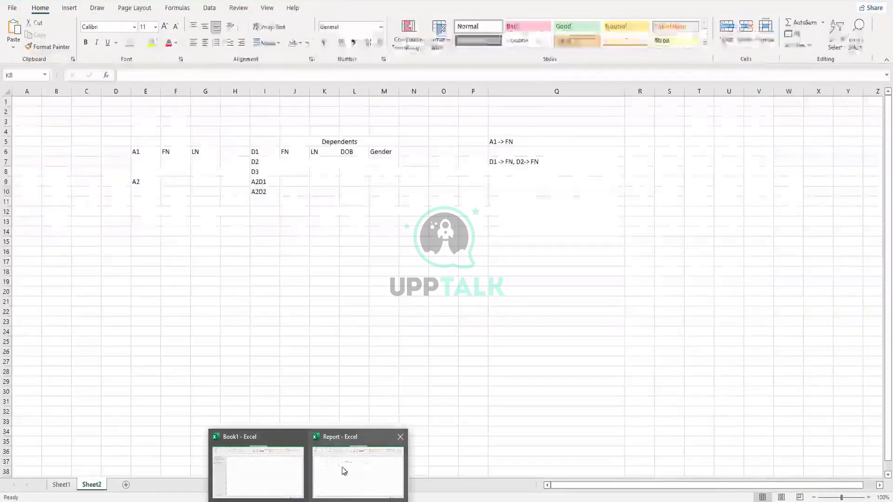
pyautogui.click(342, 467)
pyautogui.moveTo(262, 152); pyautogui.dragTo(388, 151)
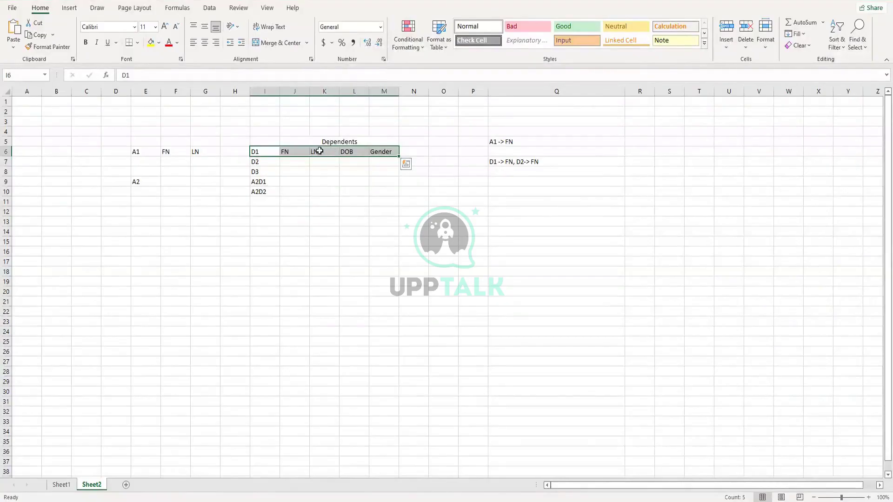
pyautogui.hotkey('ctrl', 'c')
pyautogui.click(225, 284)
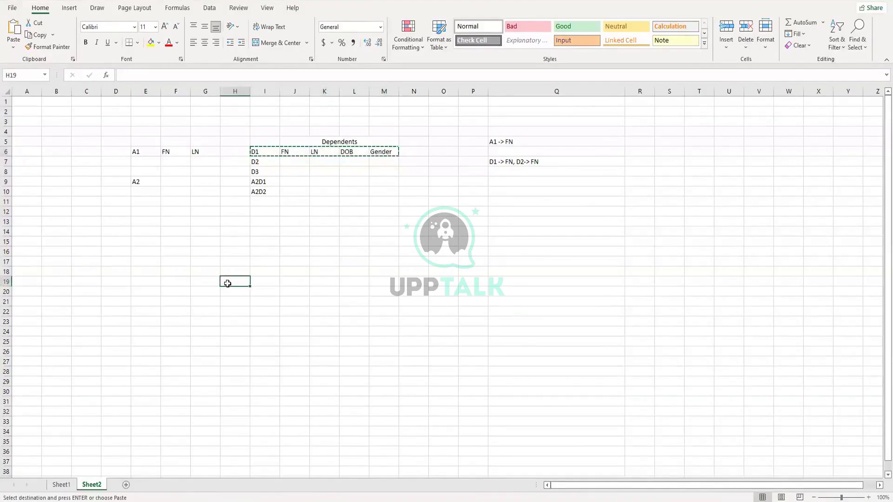
pyautogui.rightClick(226, 284)
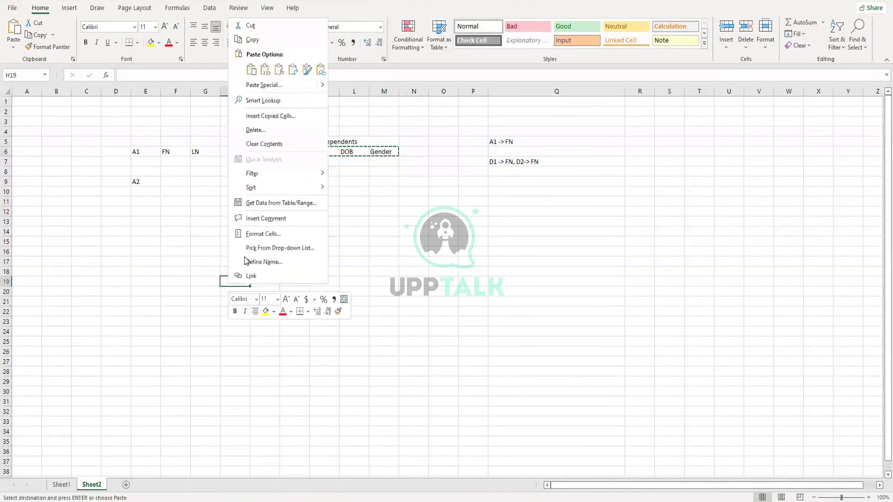
pyautogui.click(293, 70)
# - Highlight the transposed list in column H, then return to the Word notes
pyautogui.click(269, 316)
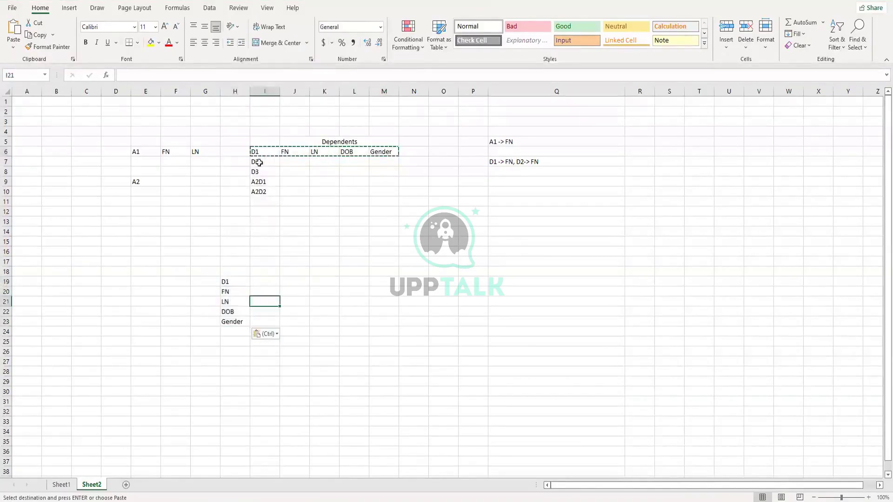
pyautogui.click(232, 282)
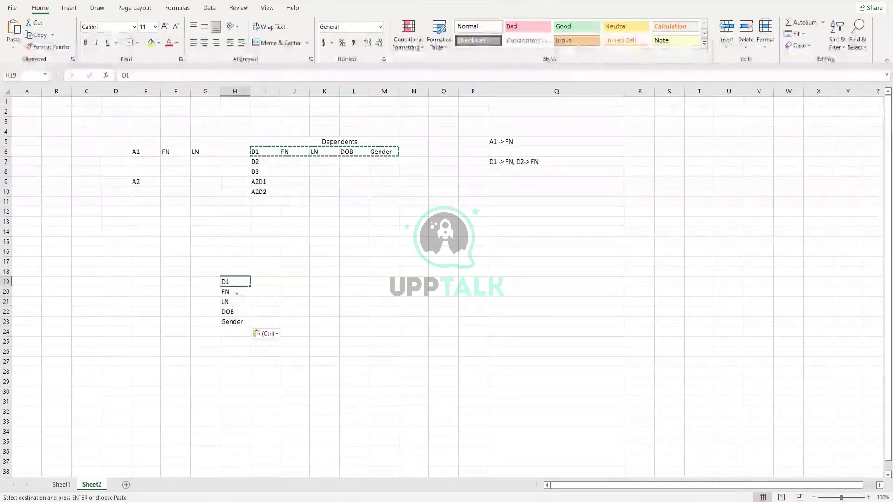
pyautogui.moveTo(237, 294); pyautogui.dragTo(235, 332)
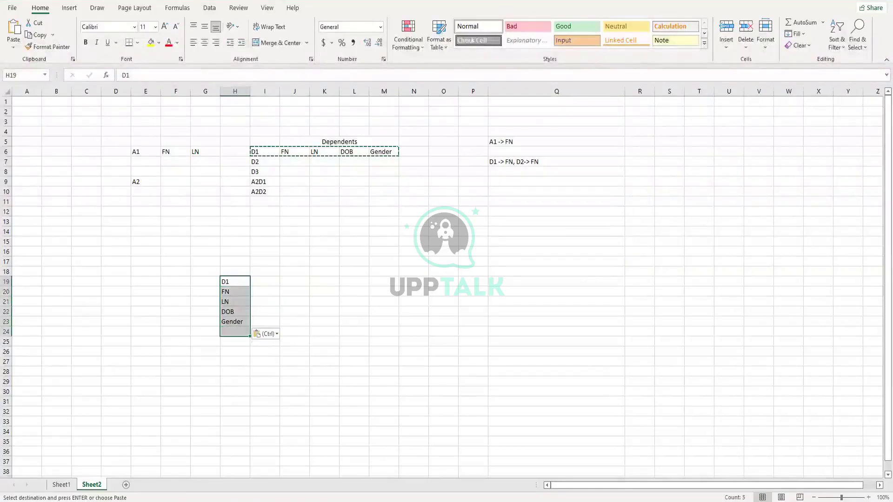
pyautogui.moveTo(354, 501)
pyautogui.click(353, 470)
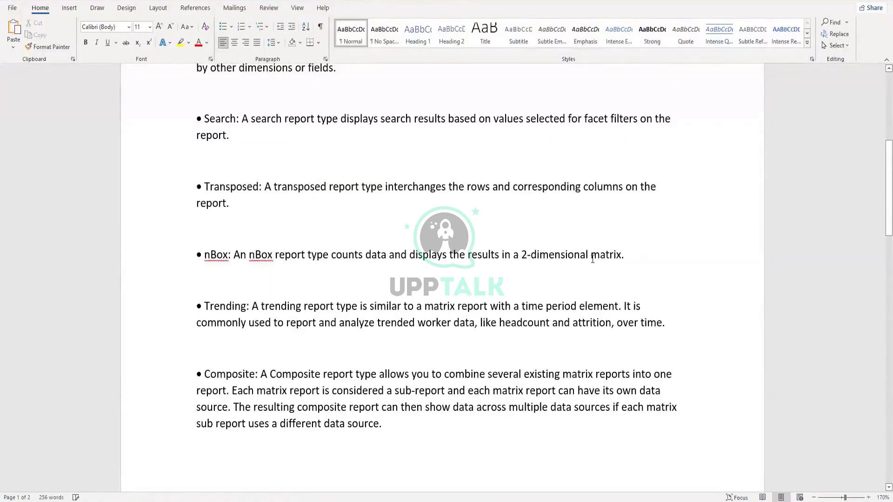
# - Scroll the Word notes between the bullet definitions and the page 2 Report Types image
pyautogui.scroll(-12, 376, 403)
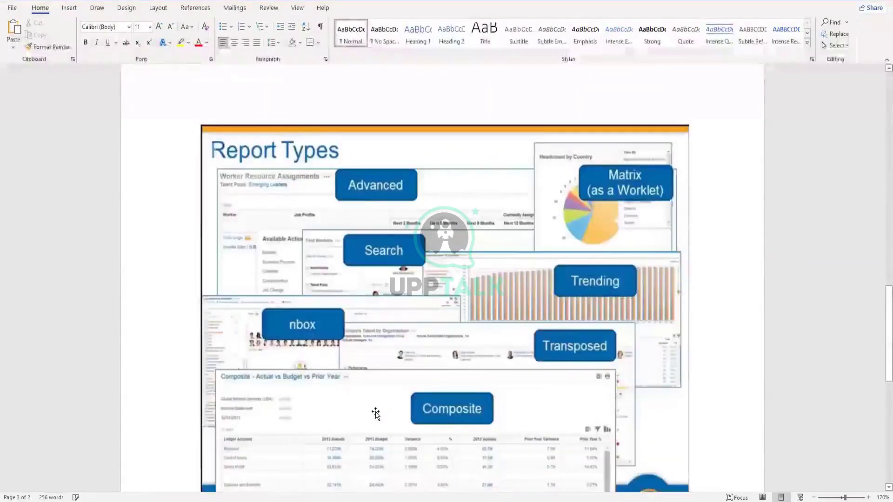
pyautogui.scroll(-1, 376, 413)
pyautogui.scroll(-1, 376, 412)
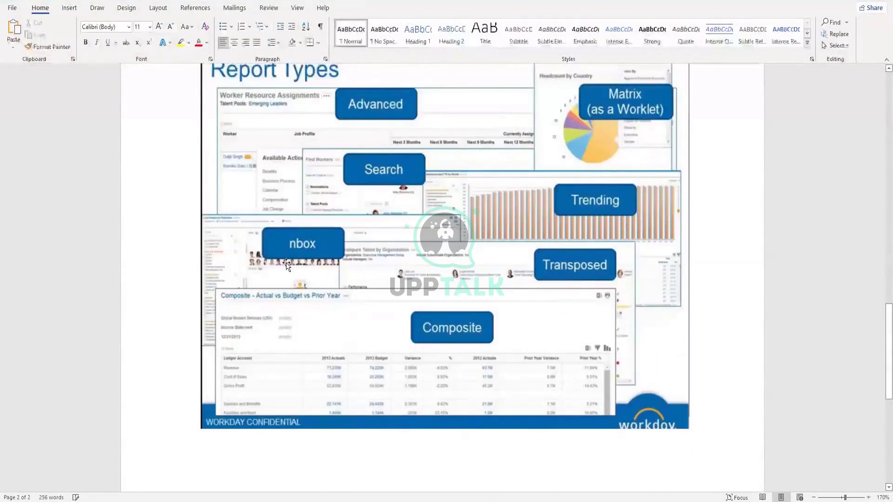
pyautogui.scroll(-1, 312, 279)
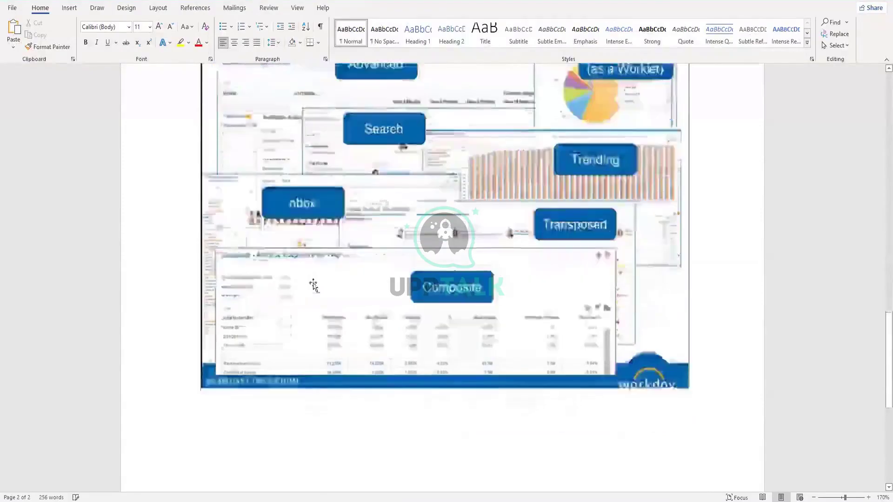
pyautogui.scroll(10, 321, 286)
pyautogui.scroll(2, 324, 288)
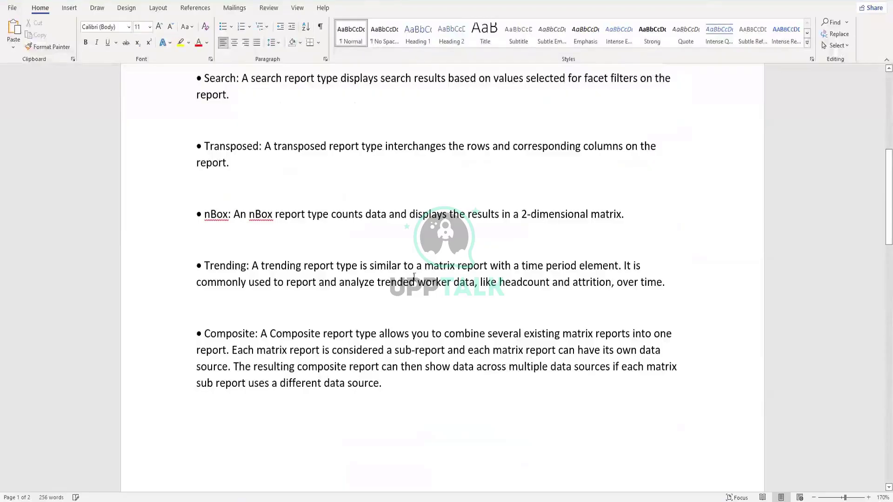
pyautogui.scroll(-1, 501, 309)
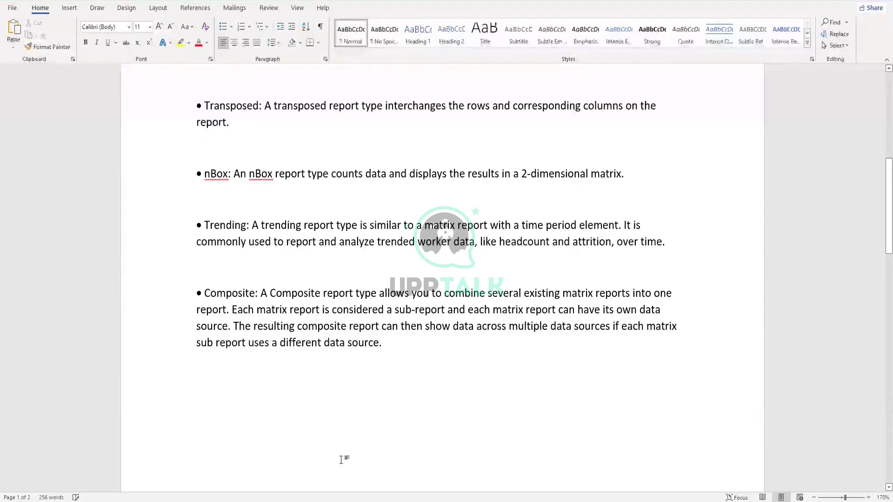
pyautogui.scroll(-3, 337, 407)
pyautogui.scroll(-6, 338, 408)
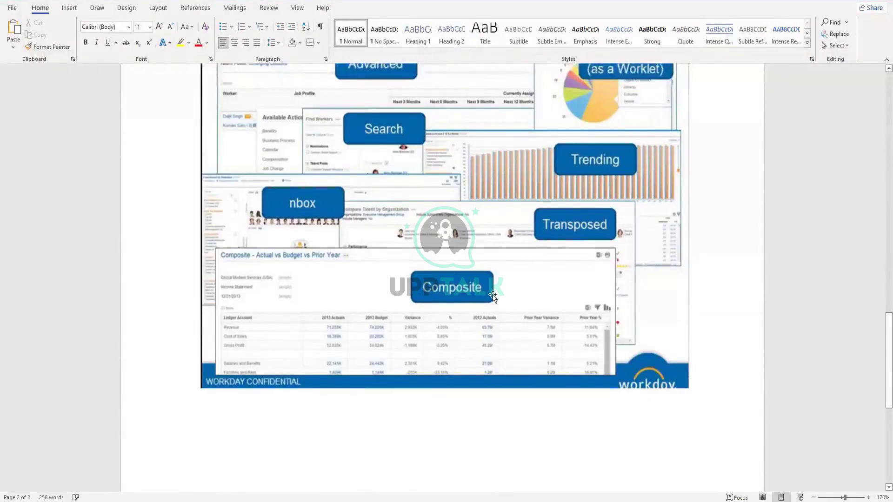
pyautogui.scroll(1, 494, 296)
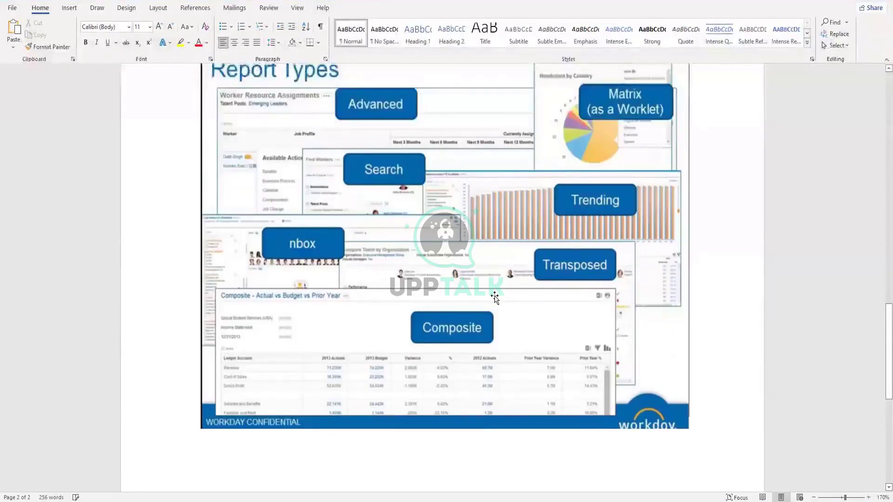
pyautogui.scroll(10, 494, 301)
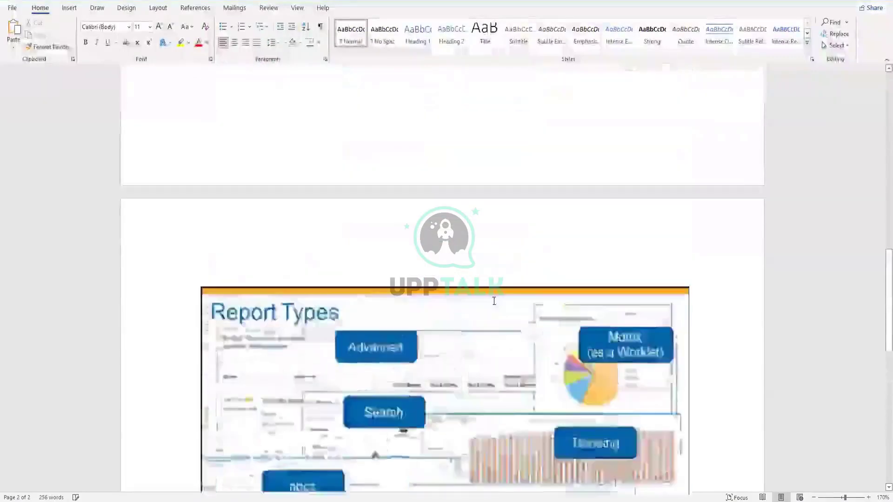
pyautogui.scroll(6, 492, 301)
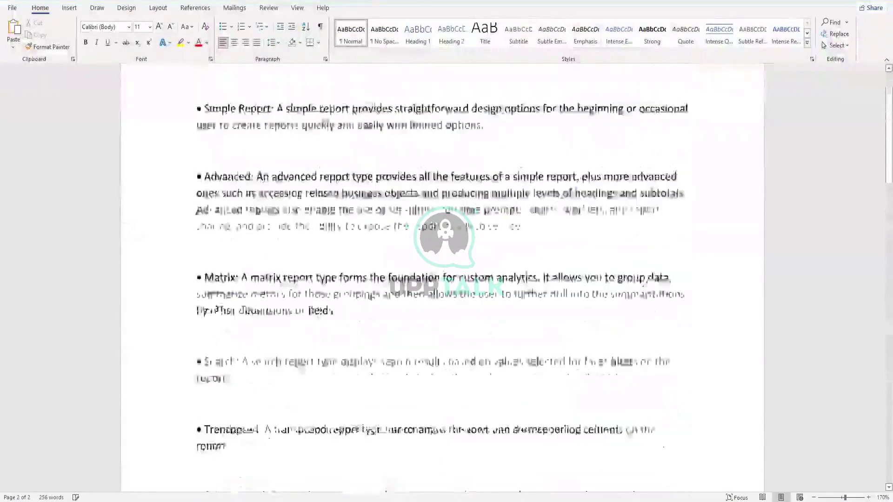
pyautogui.scroll(-1, 366, 243)
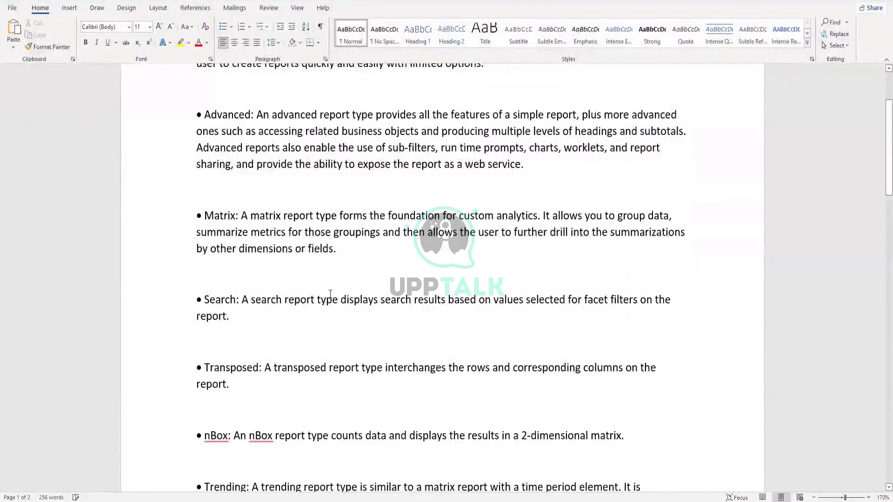
pyautogui.scroll(3, 330, 294)
pyautogui.scroll(-13, 331, 296)
pyautogui.scroll(-11, 330, 297)
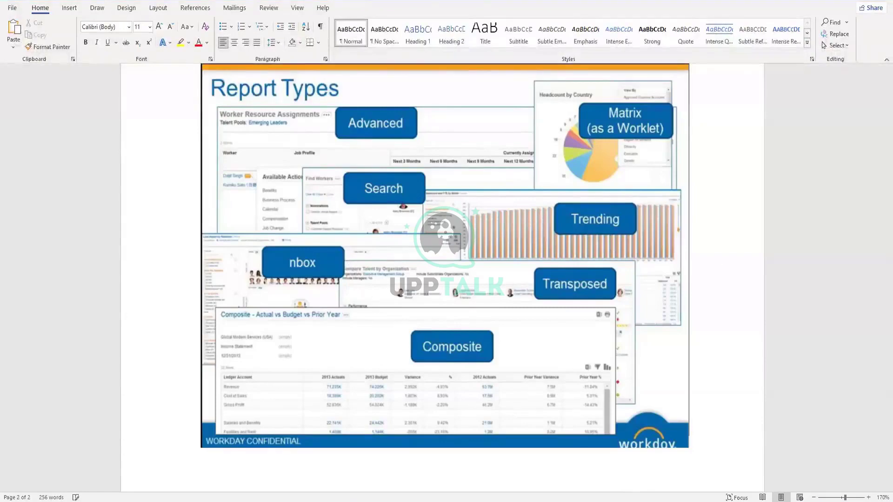
pyautogui.moveTo(875, 333); pyautogui.dragTo(877, 155)
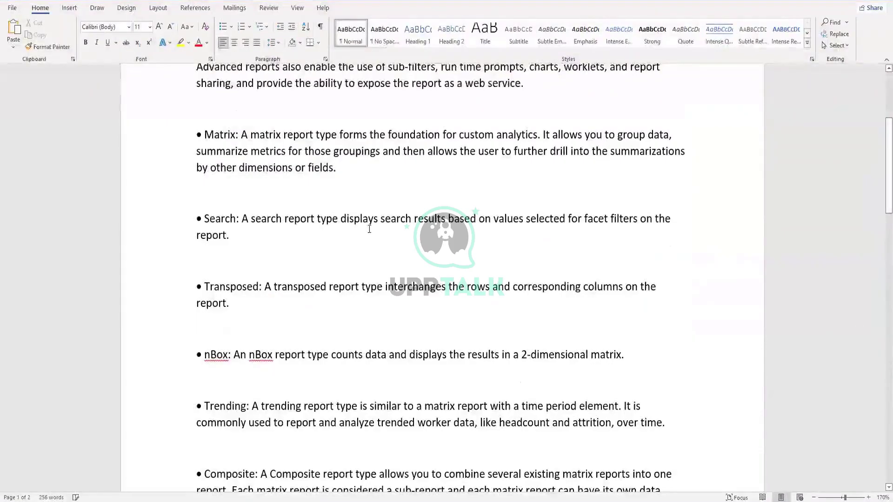
pyautogui.scroll(5, 379, 256)
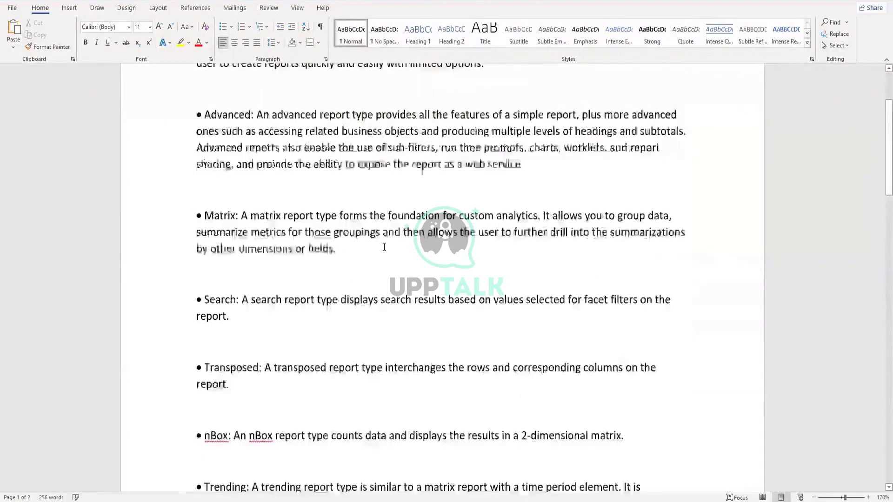
pyautogui.scroll(1, 385, 245)
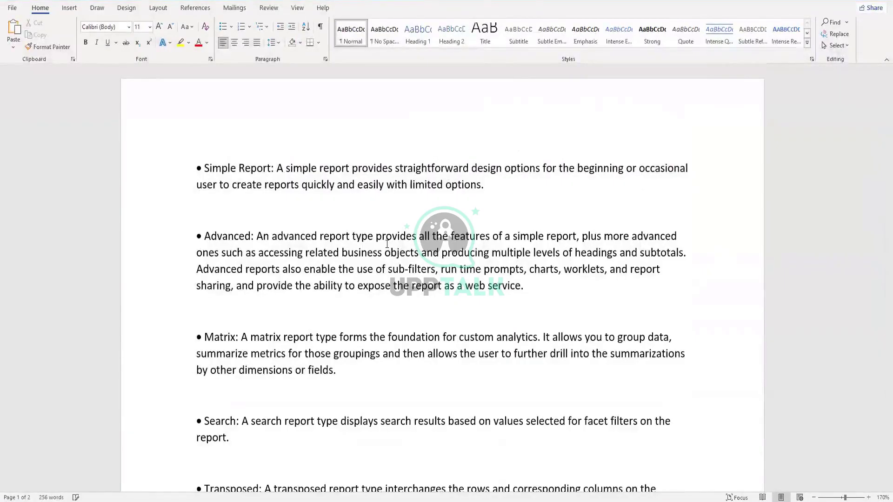
pyautogui.scroll(-3, 607, 176)
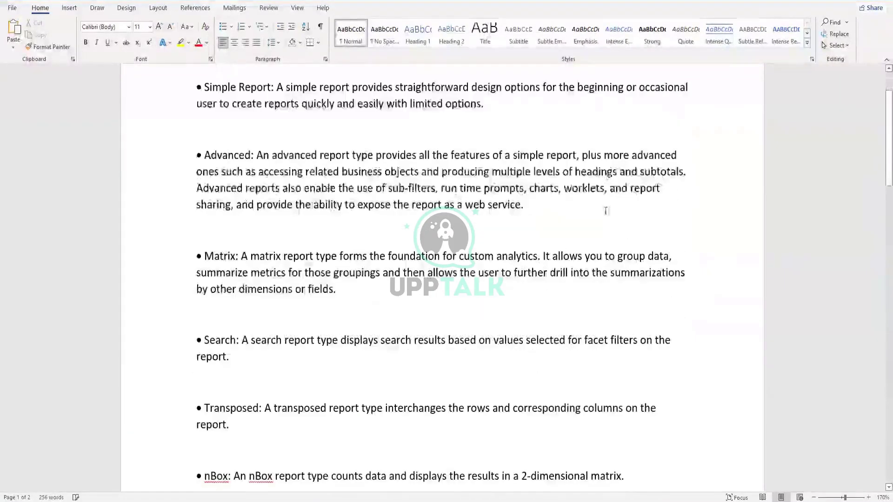
pyautogui.scroll(2, 339, 233)
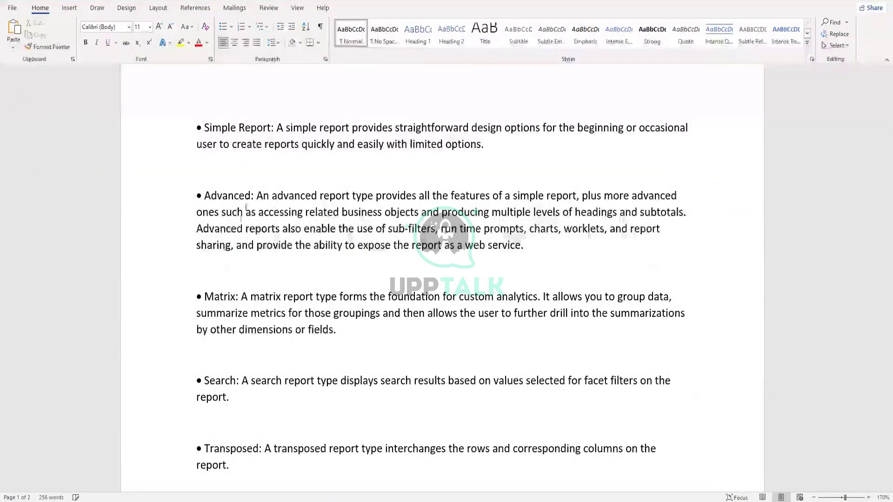
pyautogui.scroll(-3, 236, 307)
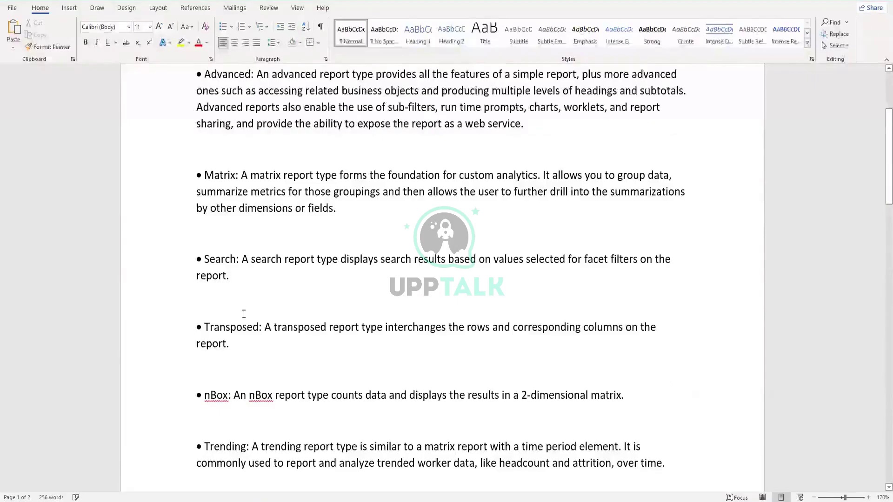
pyautogui.scroll(3, 244, 314)
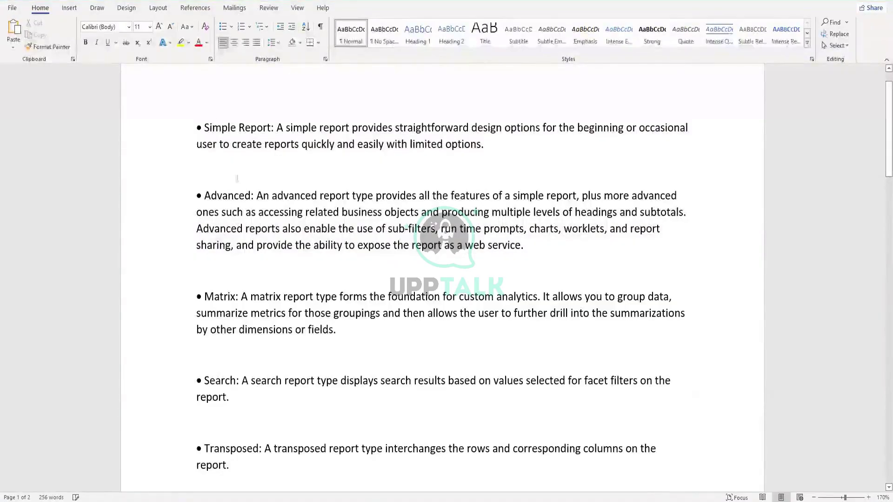
pyautogui.scroll(-2, 261, 265)
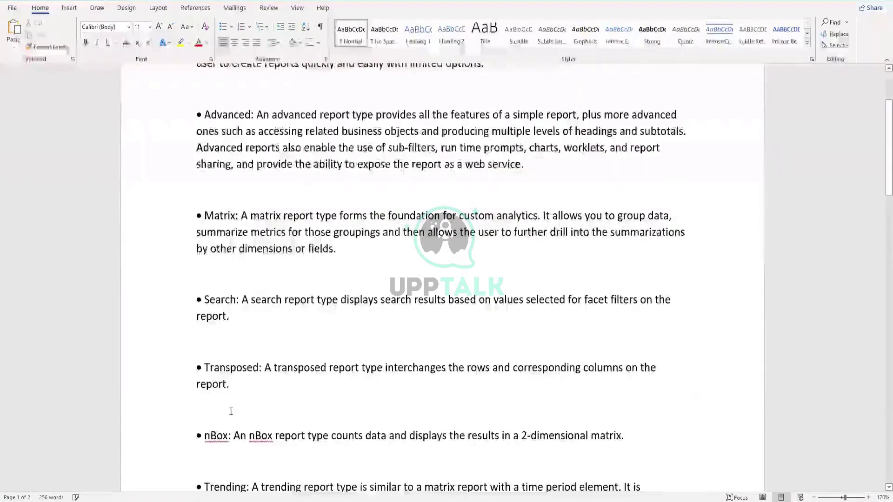
pyautogui.scroll(-1, 246, 352)
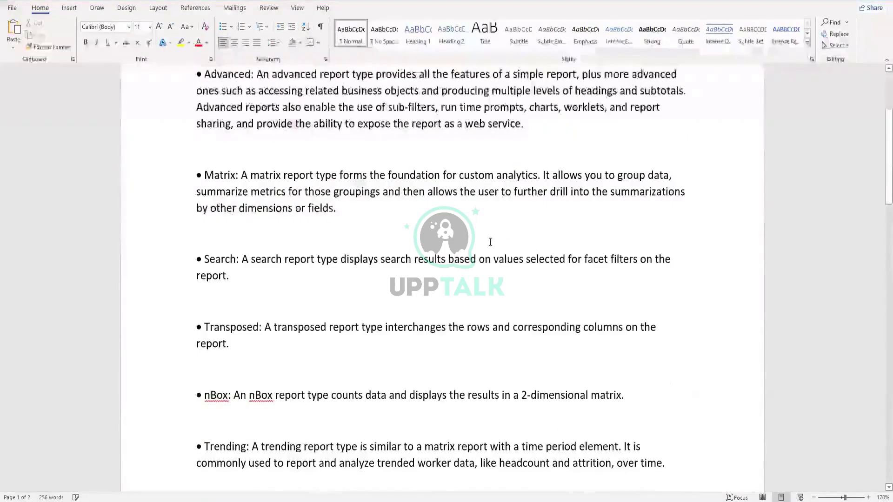
pyautogui.scroll(3, 489, 241)
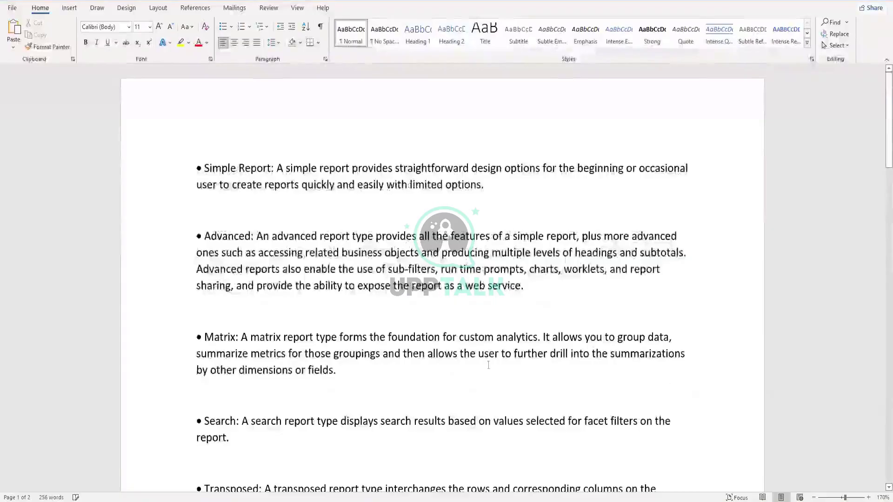
pyautogui.scroll(-4, 383, 439)
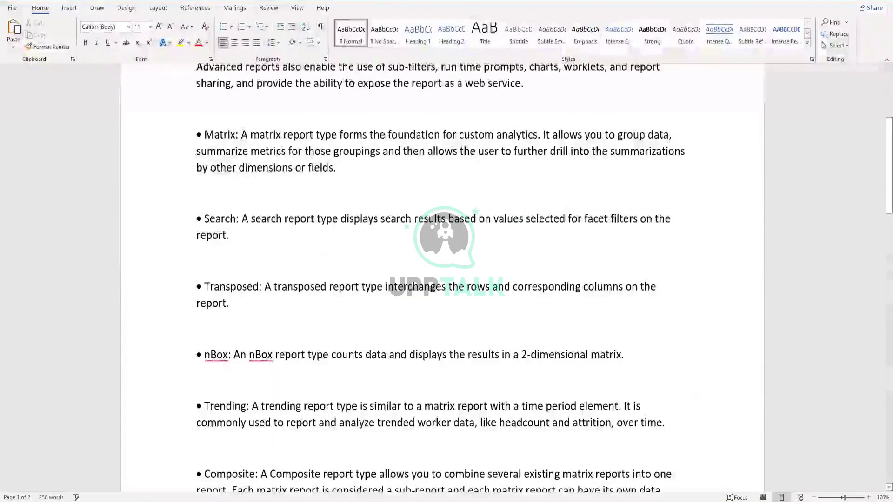
# - Bring Workday forward and dismiss the Report Type list, leaving it set to Simple
pyautogui.click(266, 497)
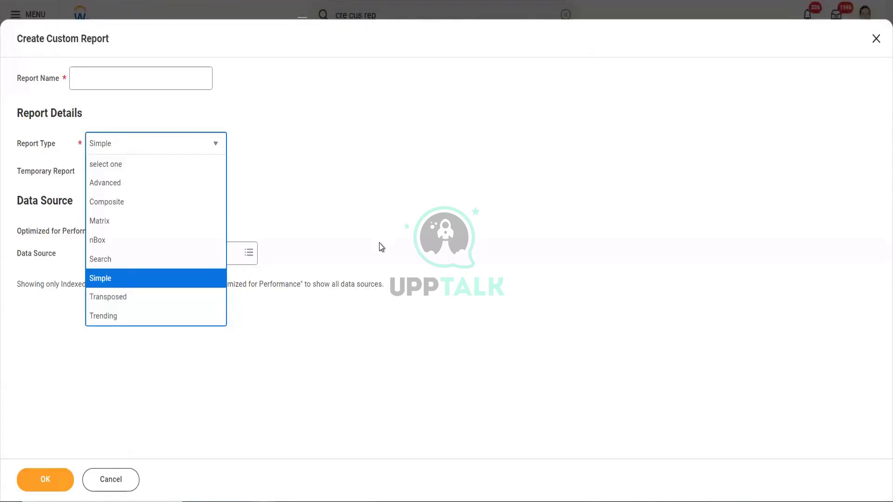
pyautogui.click(394, 463)
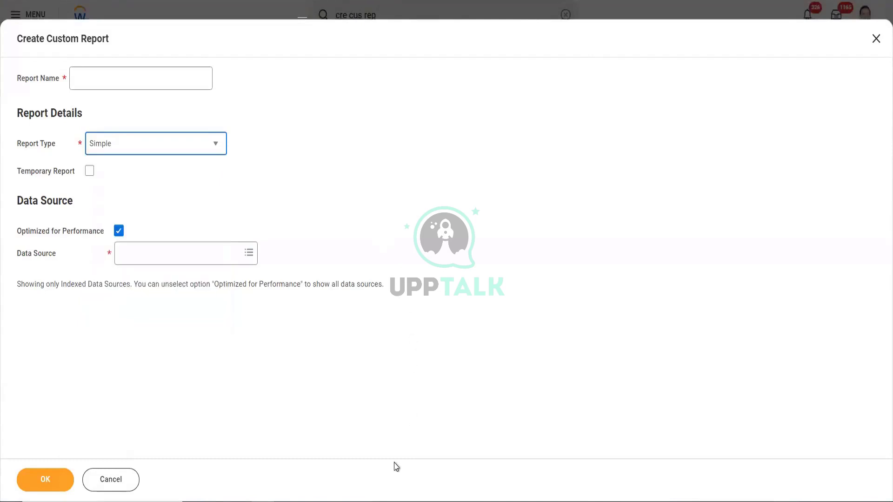